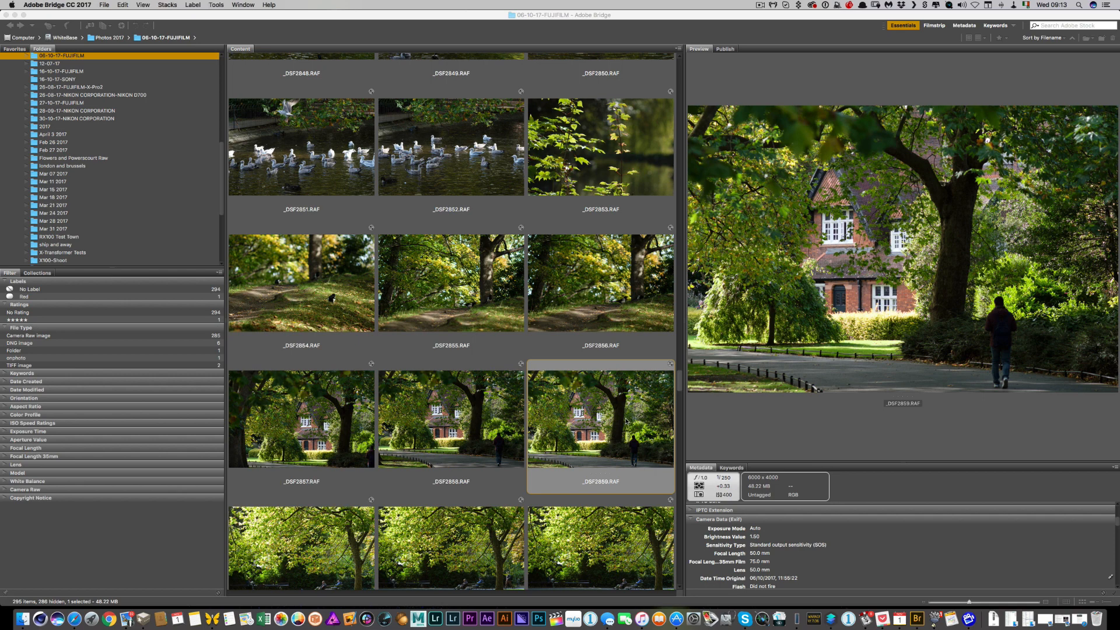
Step: Switch to Luminar 2018 and review the lens correction options of the RAW Develop filter
{"action": "left_click", "coordinate": [830, 623]}
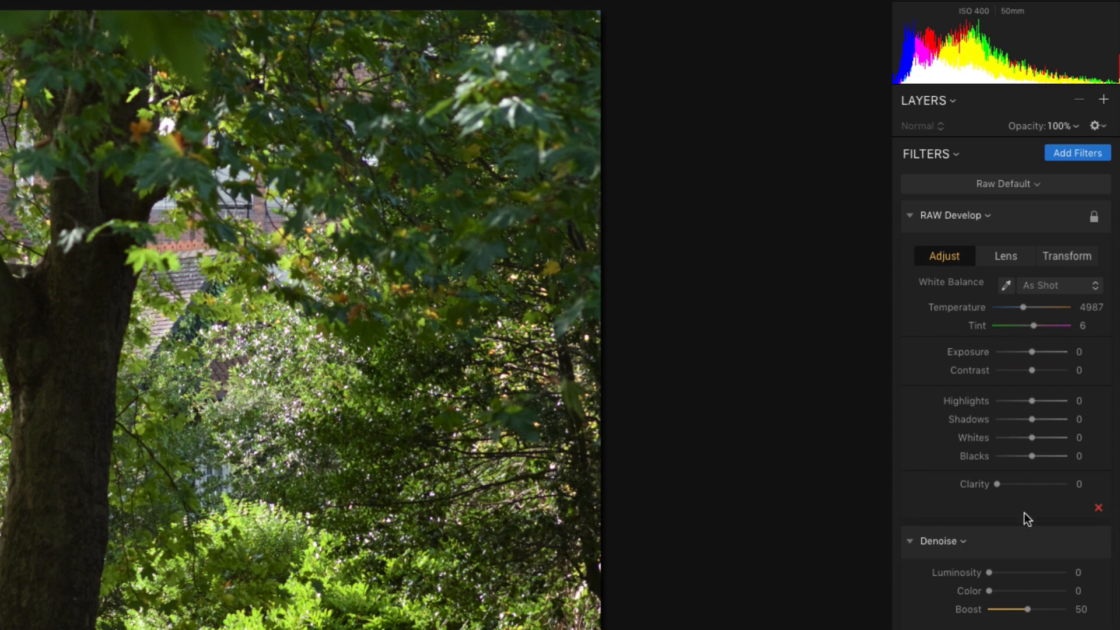
{"action": "left_click", "coordinate": [1007, 258]}
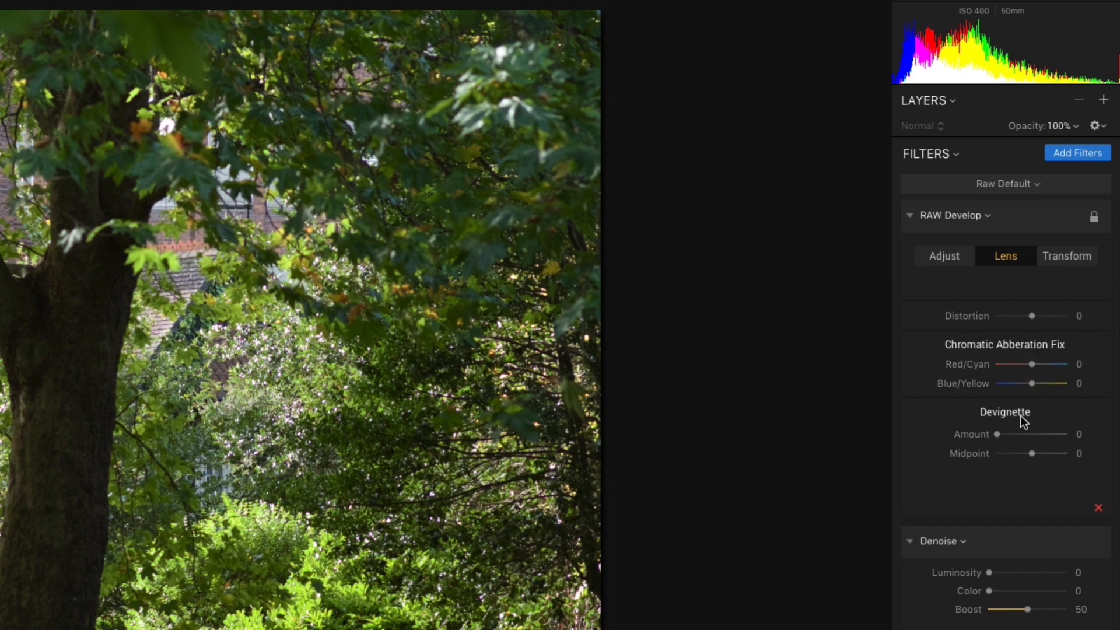
{"action": "left_click", "coordinate": [1029, 316]}
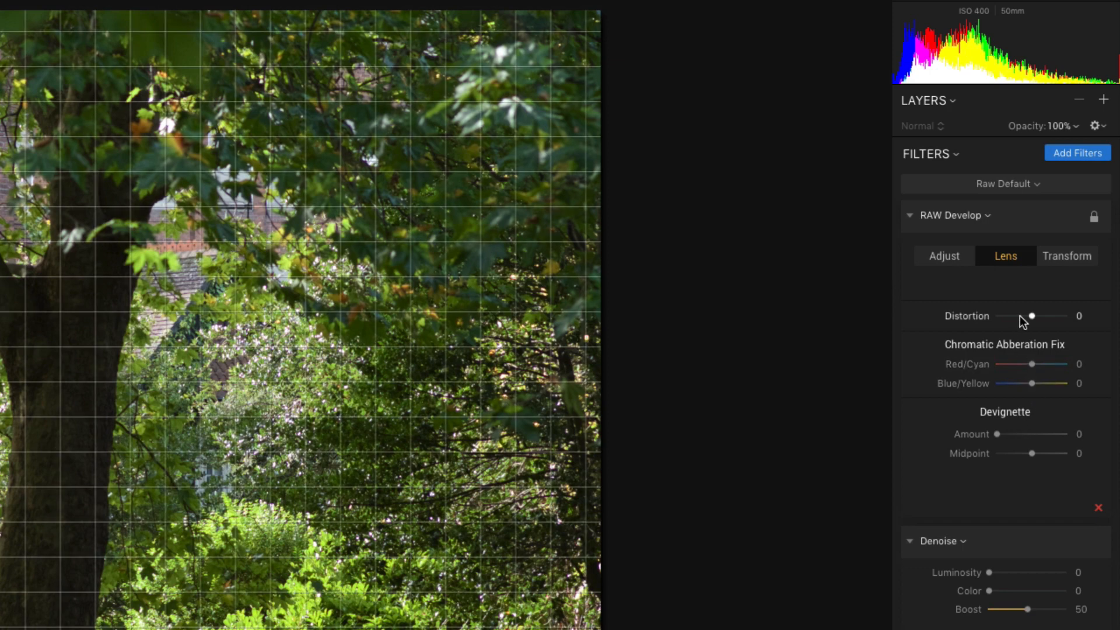
Step: Try a vertical transform of -14 on the photo and reset it to 0
{"action": "left_click", "coordinate": [1053, 256]}
{"action": "mouse_move", "coordinate": [1035, 293]}
{"action": "left_mouse_down"}
{"action": "mouse_move", "coordinate": [1043, 293]}
{"action": "mouse_move", "coordinate": [1030, 290]}
{"action": "left_mouse_up"}
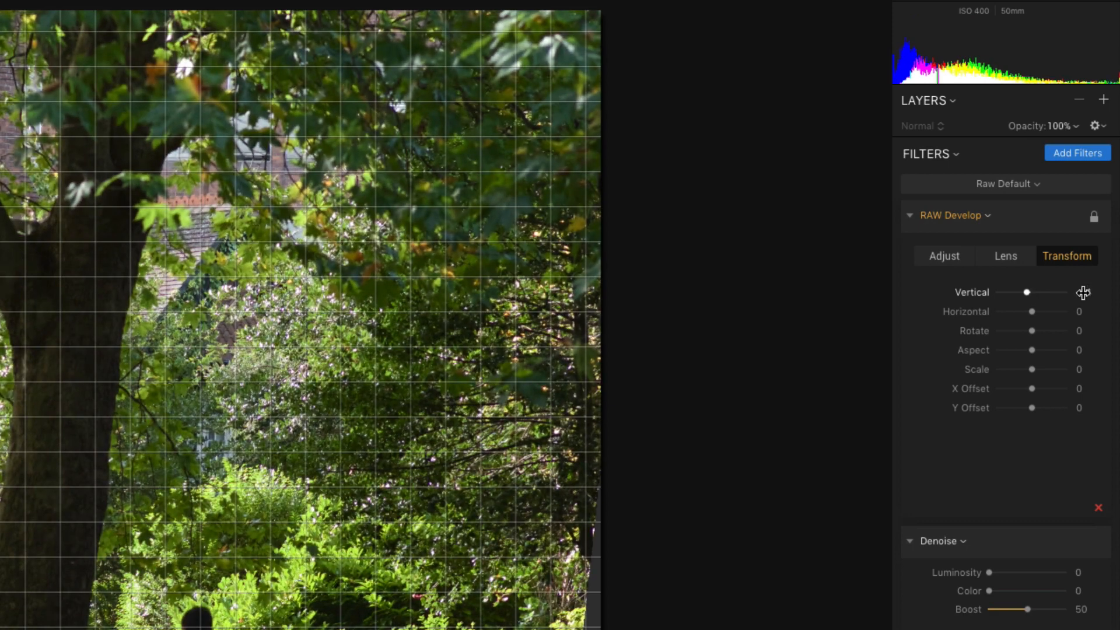
{"action": "left_click", "coordinate": [1089, 292]}
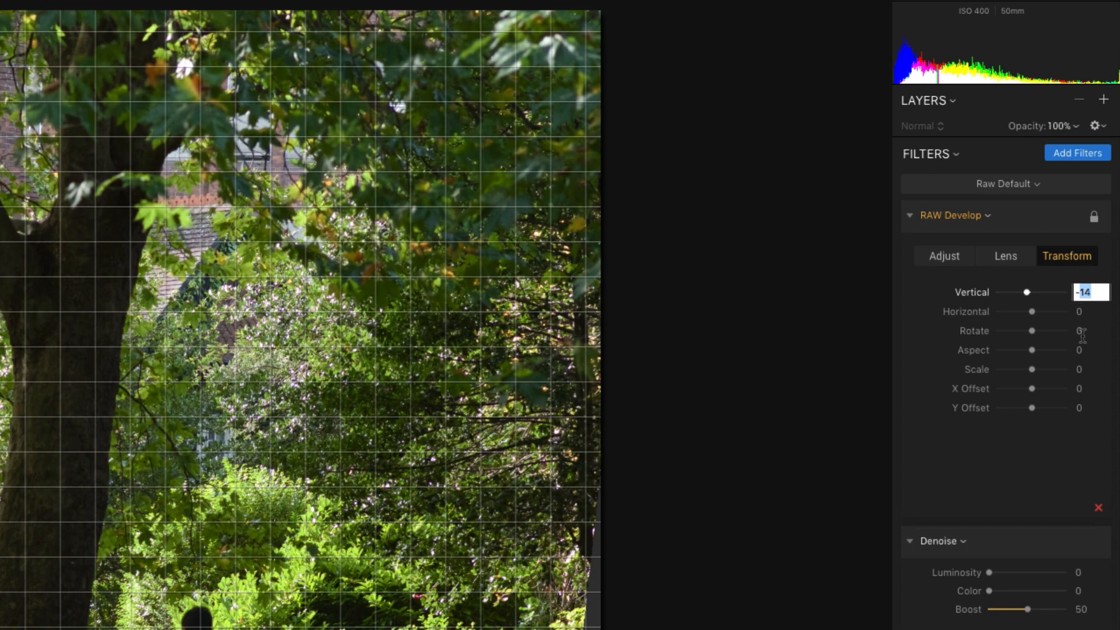
{"action": "type", "text": "0"}
{"action": "key", "text": "Return"}
Step: Review the distortion, chromatic aberration and devignette options, and return to the basic RAW Develop adjustments
{"action": "left_click", "coordinate": [1018, 257]}
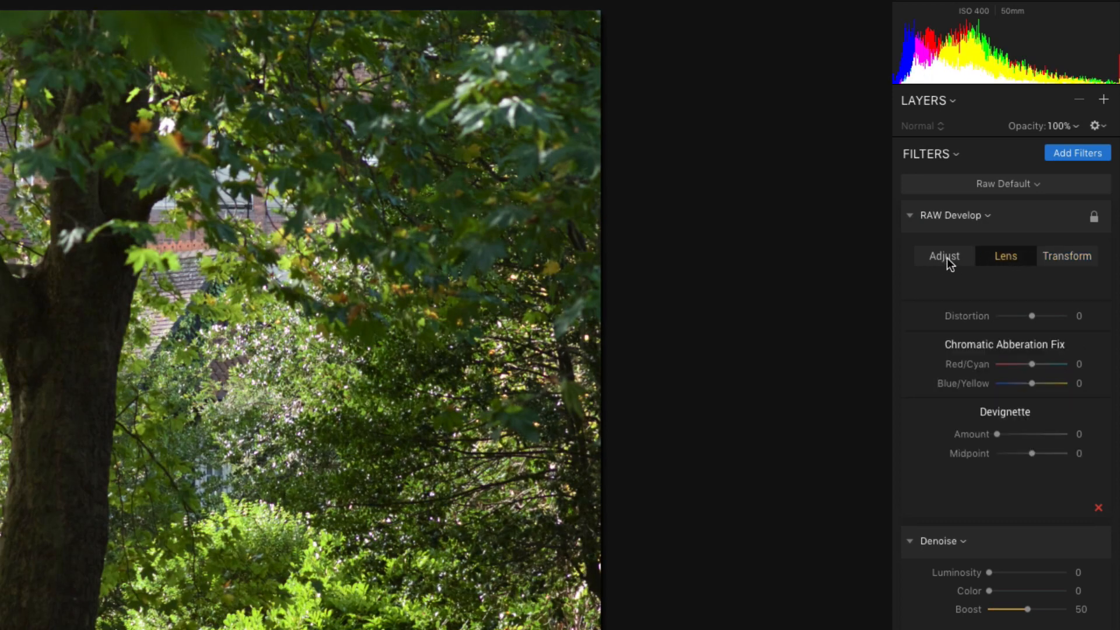
{"action": "mouse_move", "coordinate": [1027, 309]}
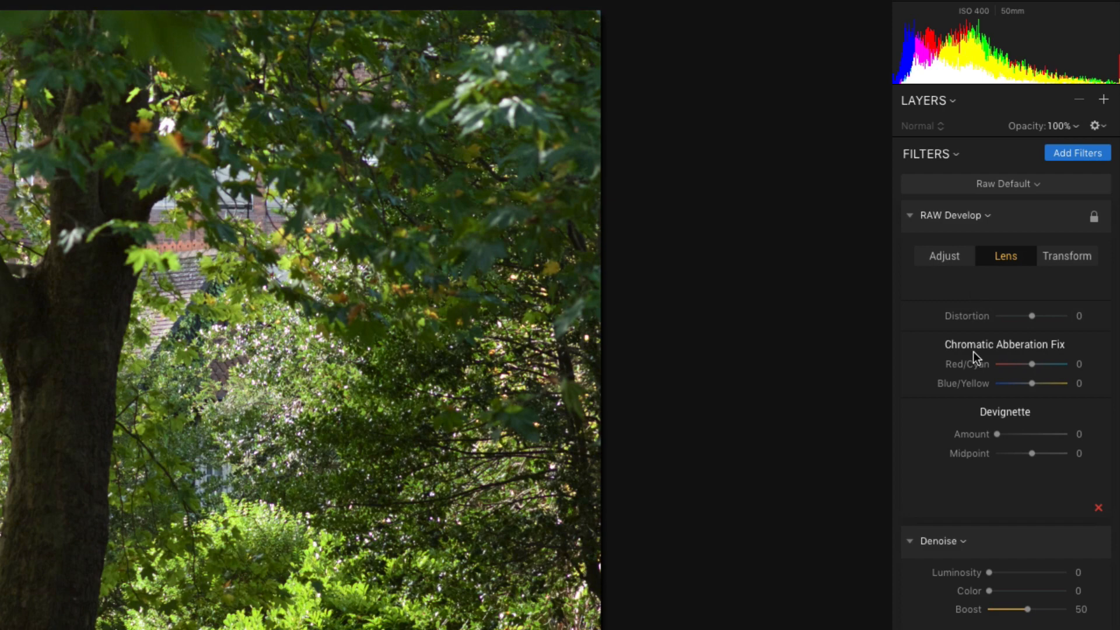
{"action": "left_click", "coordinate": [953, 255]}
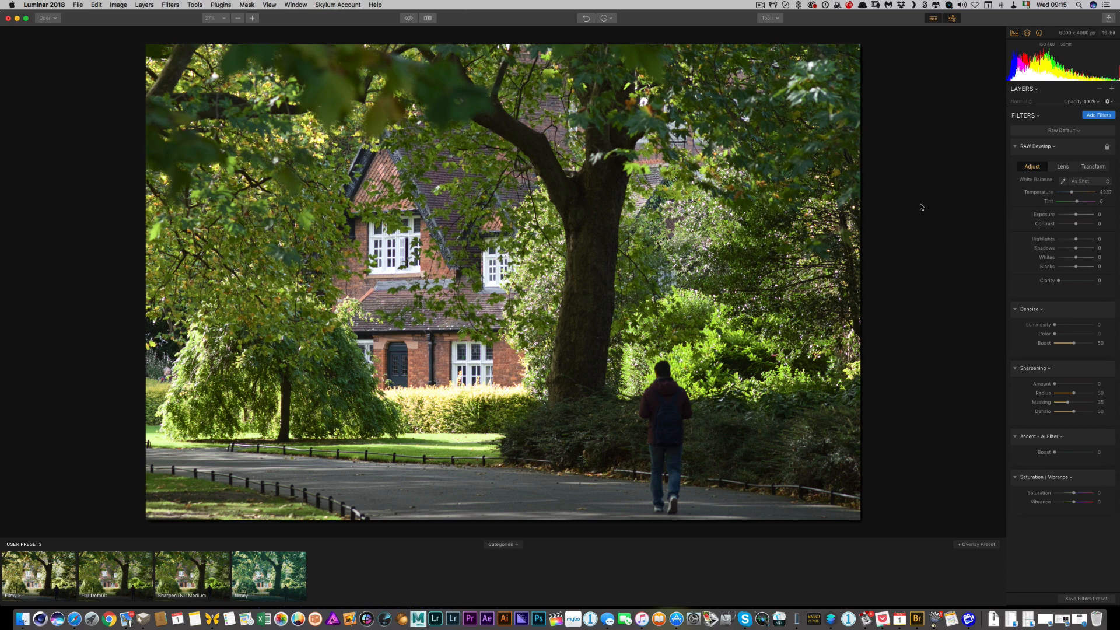
Step: Inspect the house windows at 100% zoom and set the Sharpening amount to 14 and its masking to 23
{"action": "double_click", "coordinate": [446, 221]}
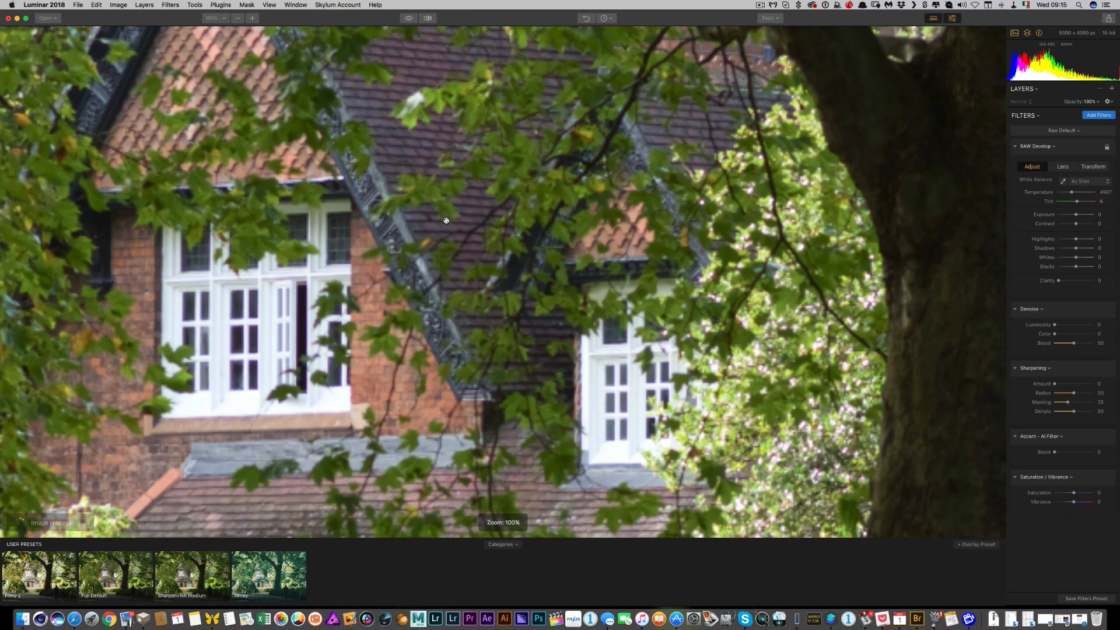
{"action": "left_click_drag", "start_coordinate": [600, 418], "coordinate": [626, 317]}
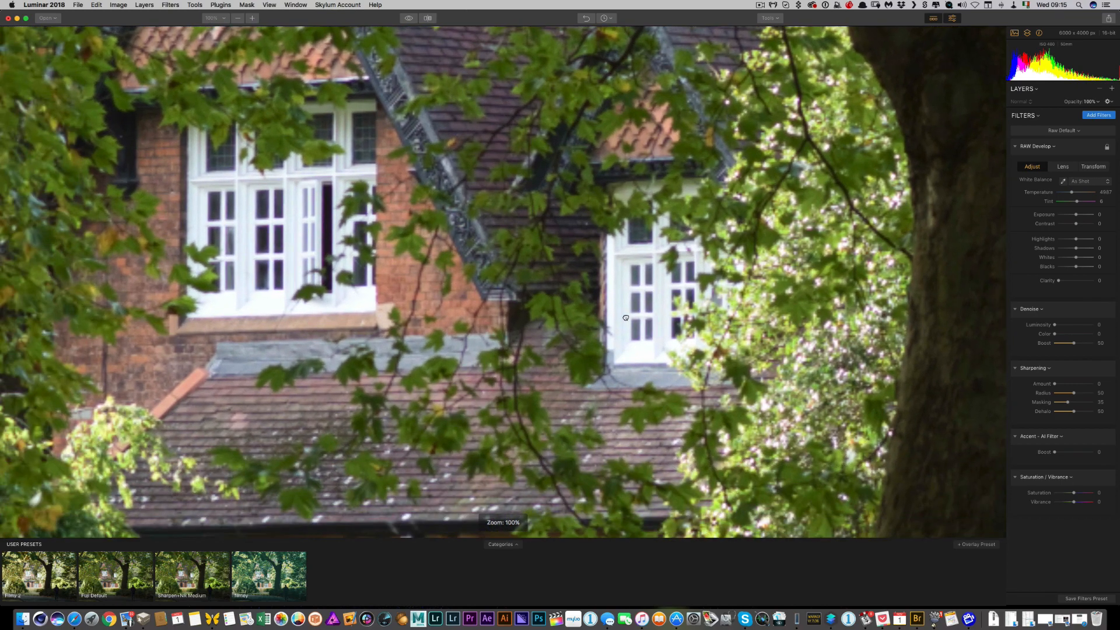
{"action": "left_click_drag", "start_coordinate": [357, 324], "coordinate": [611, 349]}
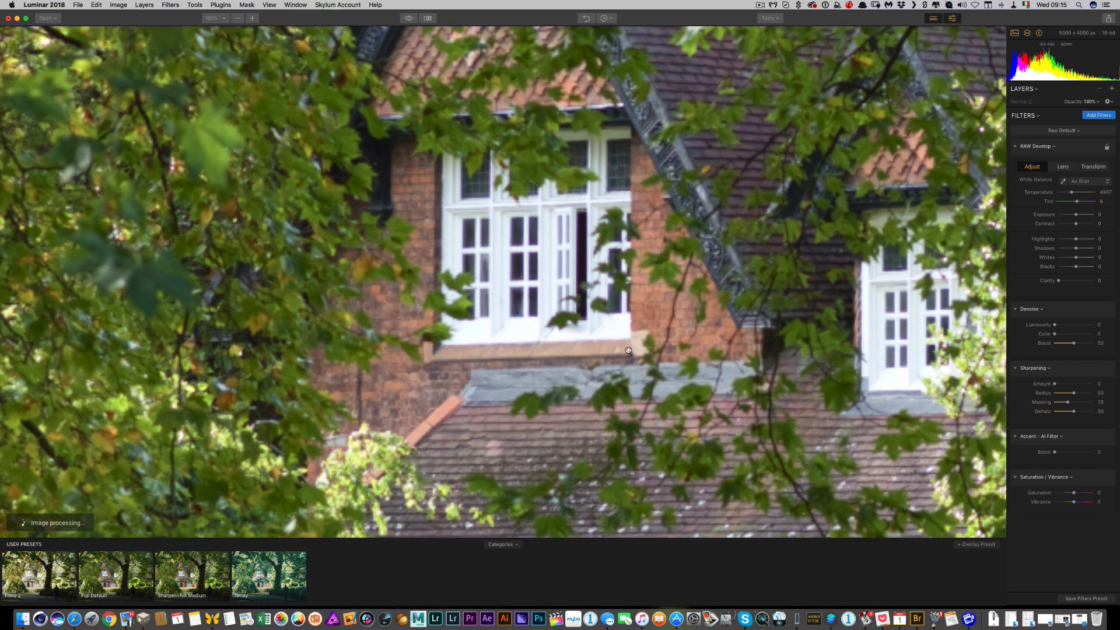
{"action": "left_click_drag", "start_coordinate": [723, 215], "coordinate": [608, 206]}
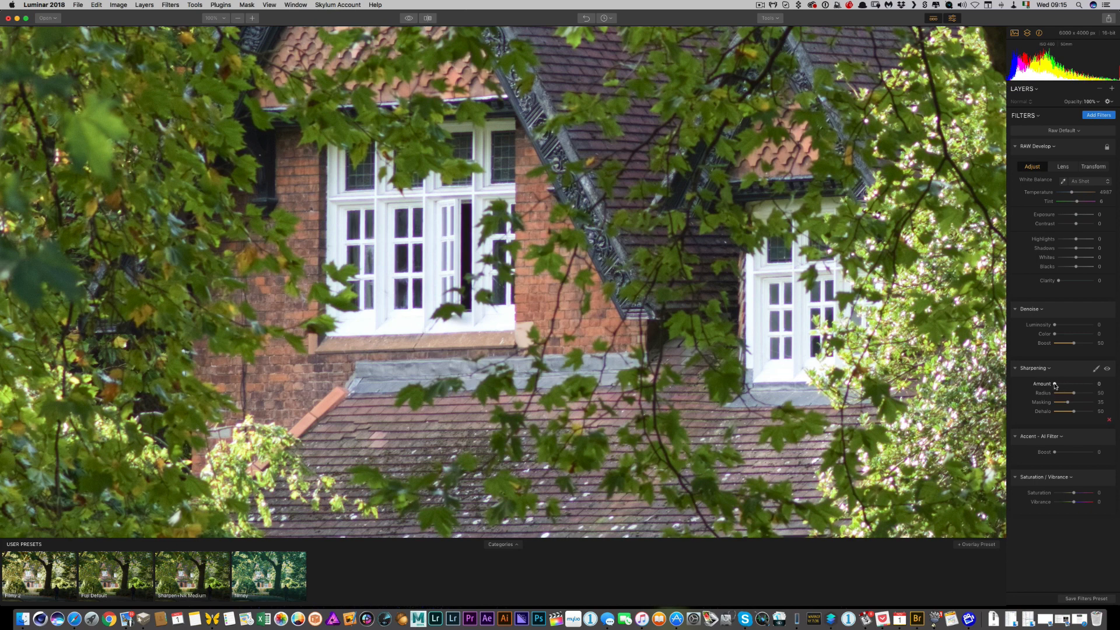
{"action": "mouse_move", "coordinate": [1054, 385]}
{"action": "left_mouse_down"}
{"action": "mouse_move", "coordinate": [1065, 404]}
{"action": "mouse_move", "coordinate": [1061, 385]}
{"action": "left_mouse_up"}
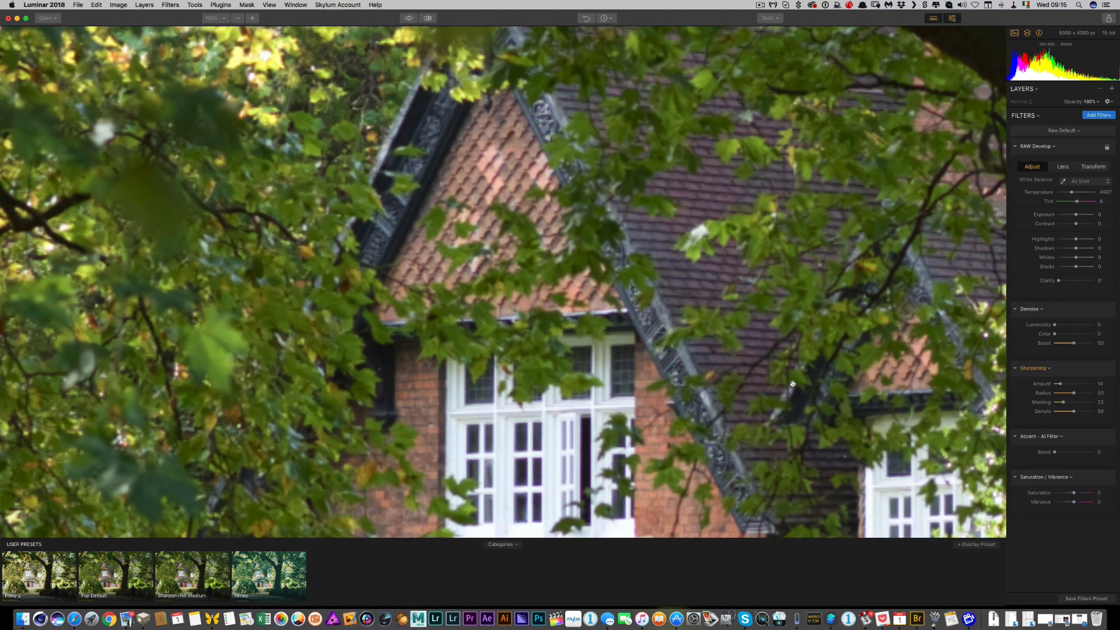
Step: Set Denoise luminosity to 13 and color to 5 while checking the house, and return to the full-image view
{"action": "left_click_drag", "start_coordinate": [792, 384], "coordinate": [697, 303]}
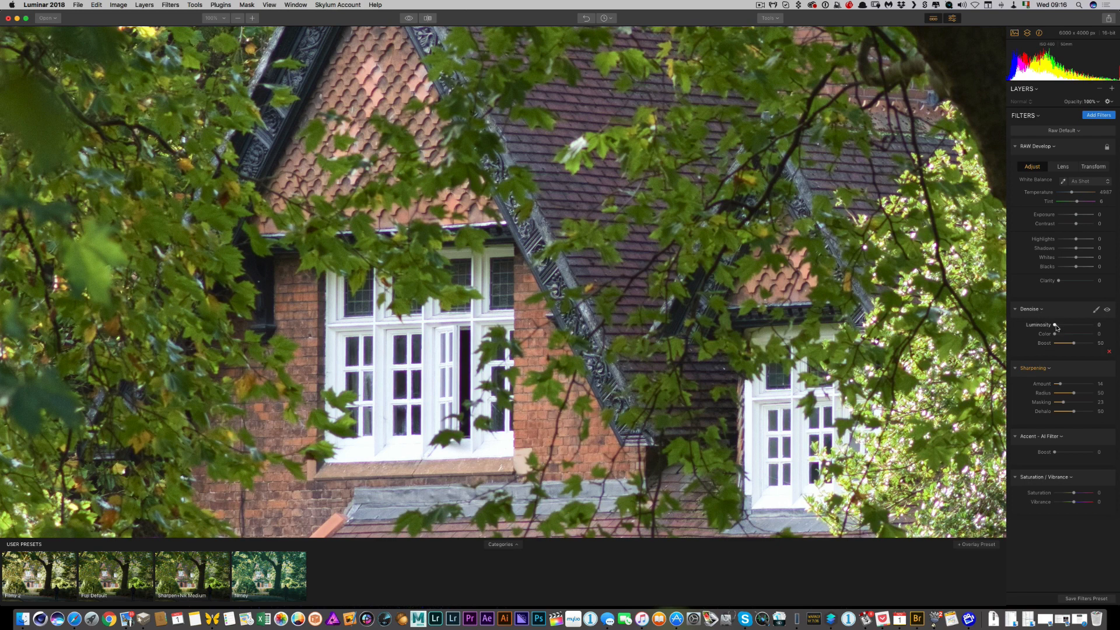
{"action": "left_click_drag", "start_coordinate": [1056, 326], "coordinate": [1058, 335]}
{"action": "left_click_drag", "start_coordinate": [1060, 325], "coordinate": [1079, 326]}
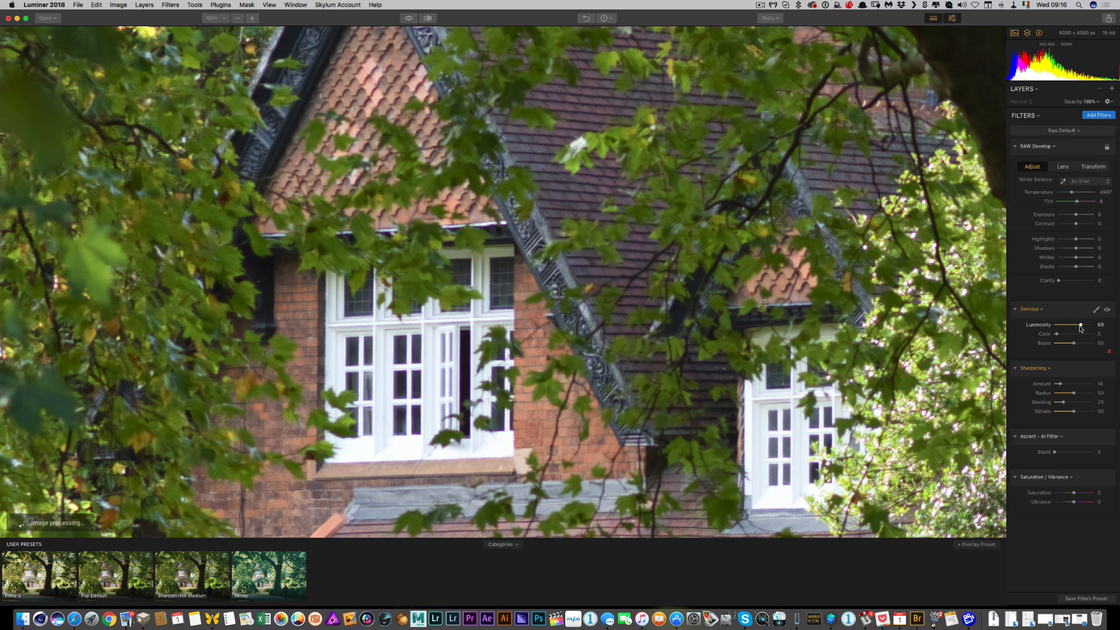
{"action": "left_click_drag", "start_coordinate": [1079, 326], "coordinate": [1060, 326]}
{"action": "left_click", "coordinate": [659, 282]}
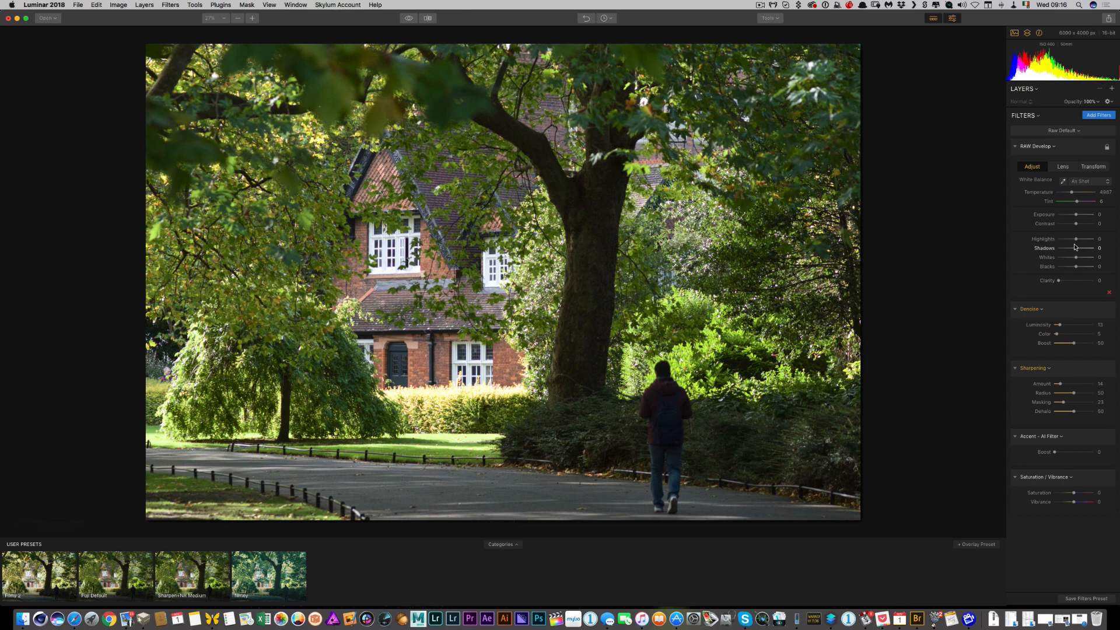
Step: Set the RAW Develop highlights to -22 and contrast to 12
{"action": "left_click_drag", "start_coordinate": [1074, 243], "coordinate": [1071, 243]}
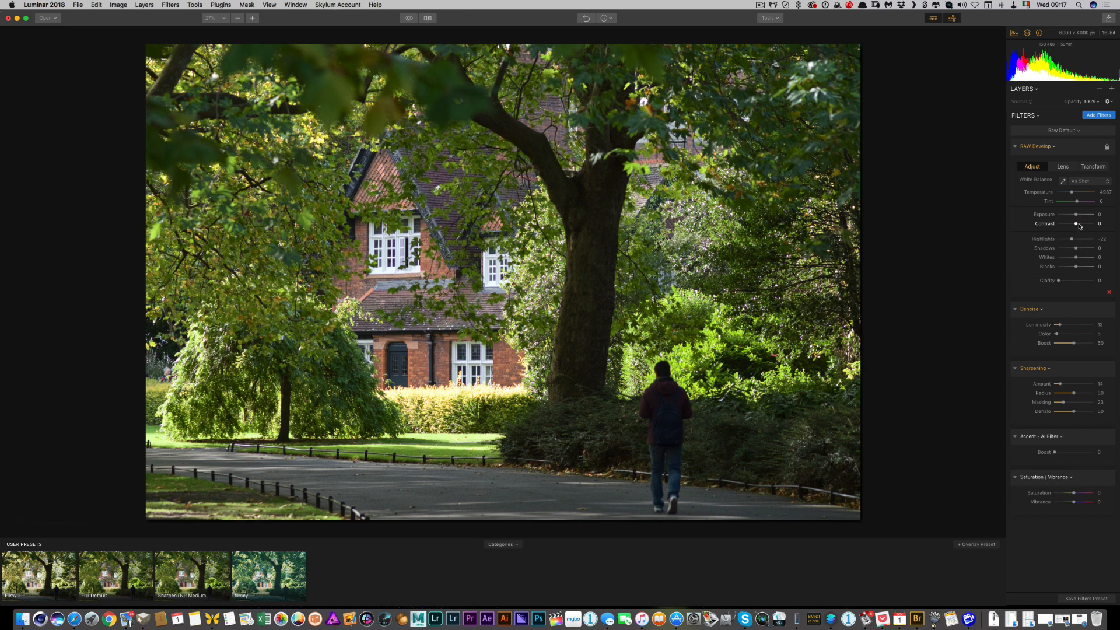
{"action": "left_click_drag", "start_coordinate": [1078, 223], "coordinate": [1079, 226]}
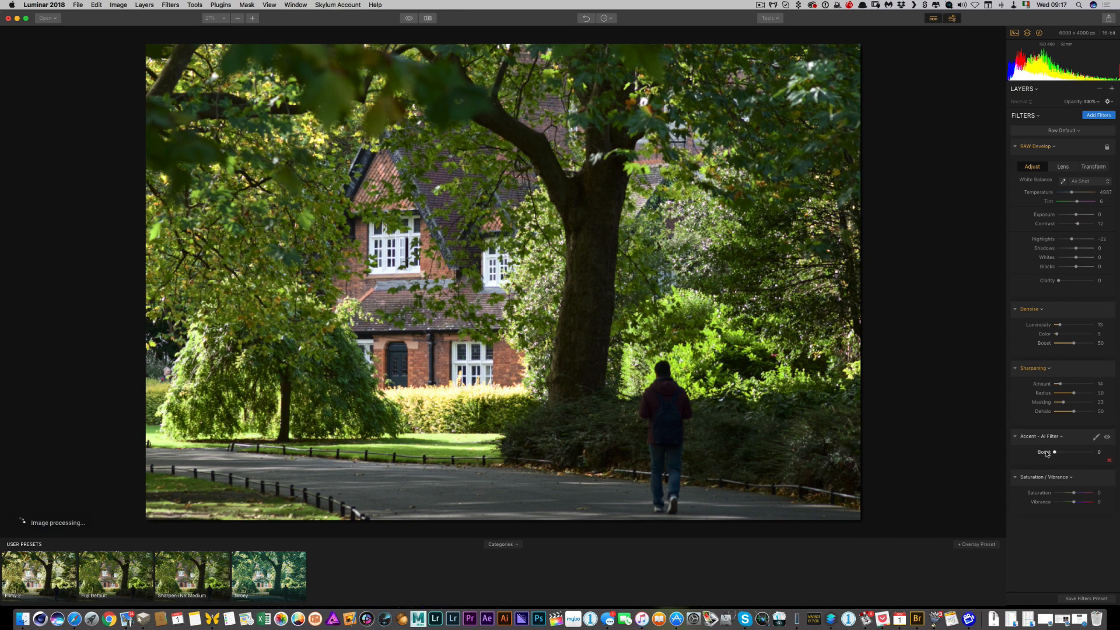
Step: Set the Accent - AI Filter boost to 46 and the vibrance to 10
{"action": "left_click_drag", "start_coordinate": [1054, 451], "coordinate": [1075, 453]}
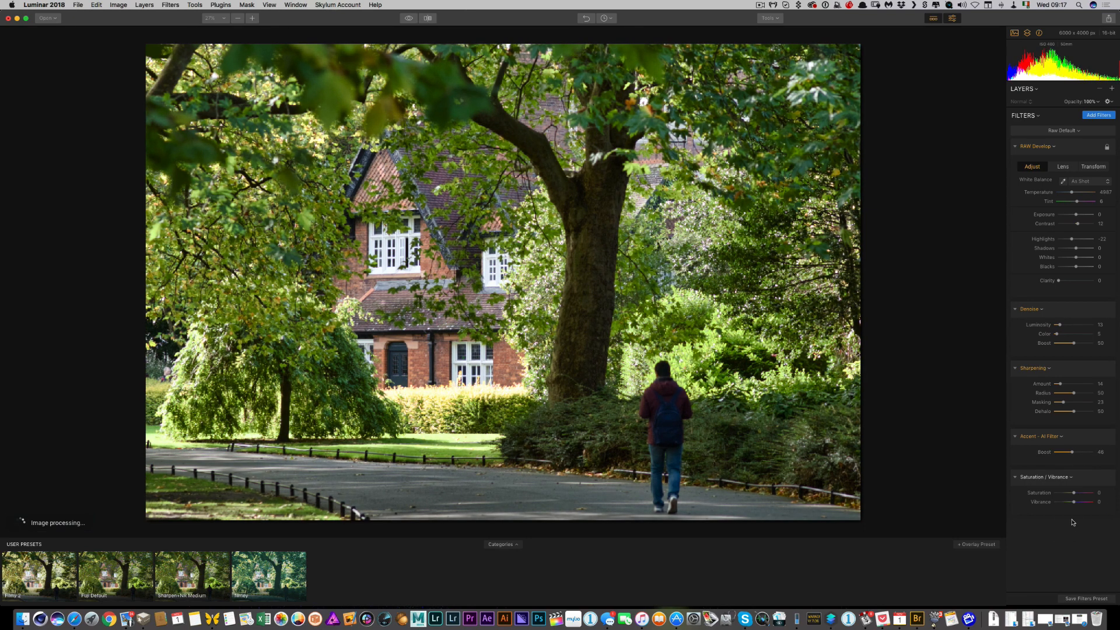
{"action": "left_click_drag", "start_coordinate": [1074, 502], "coordinate": [1075, 505]}
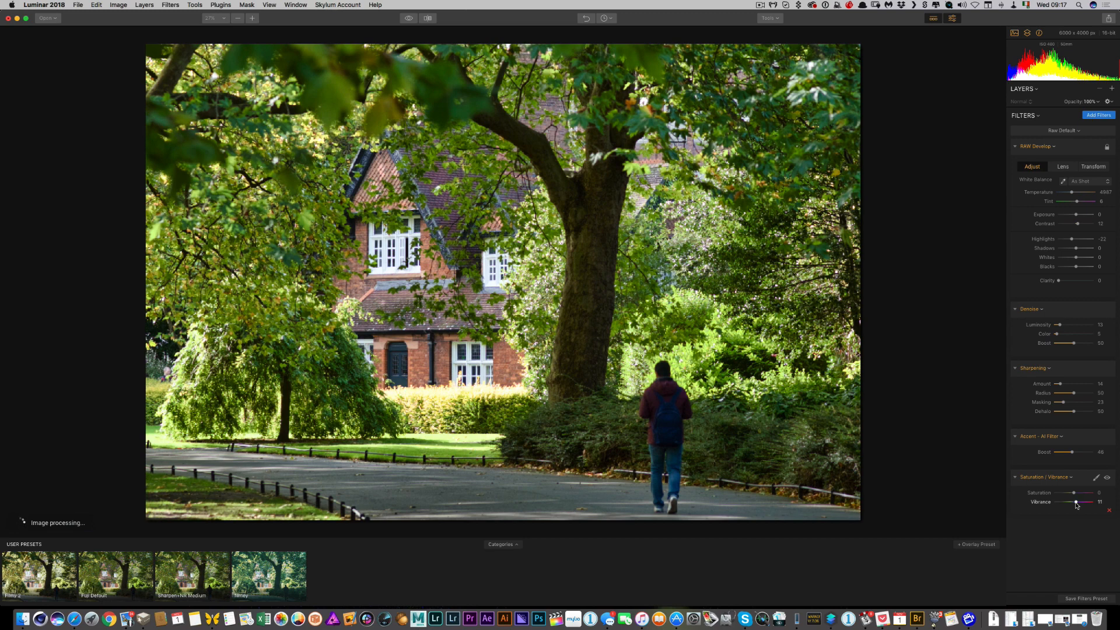
Step: Add the Brilliance / Warmth filter and set vividness to 22 and warmth to 24
{"action": "left_click", "coordinate": [1102, 118]}
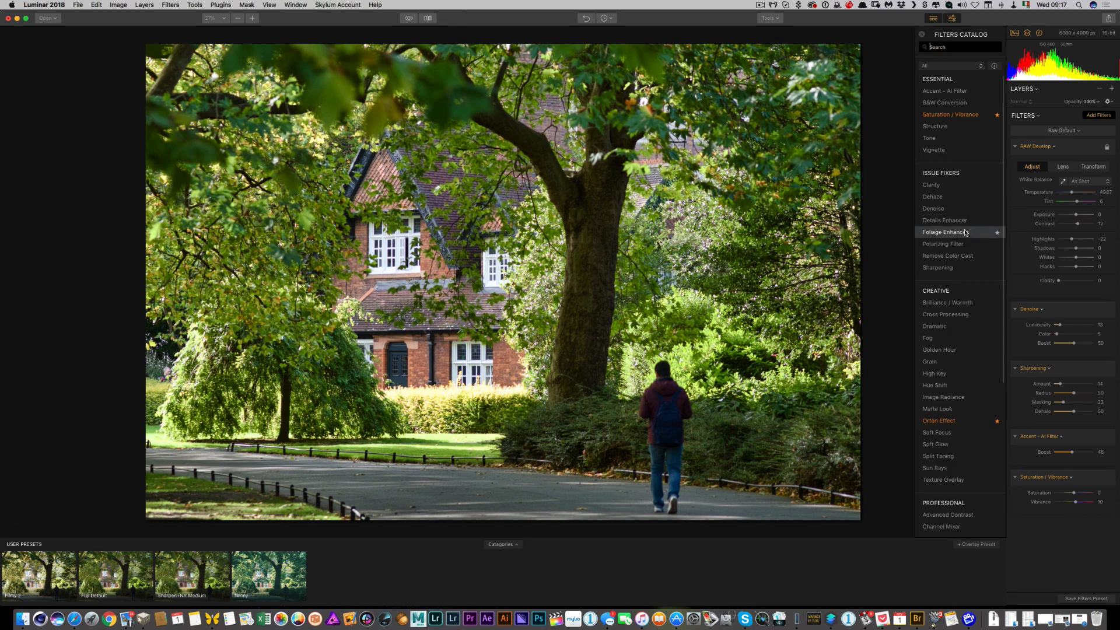
{"action": "scroll", "coordinate": [940, 430], "scroll_direction": "down", "scroll_amount": 5}
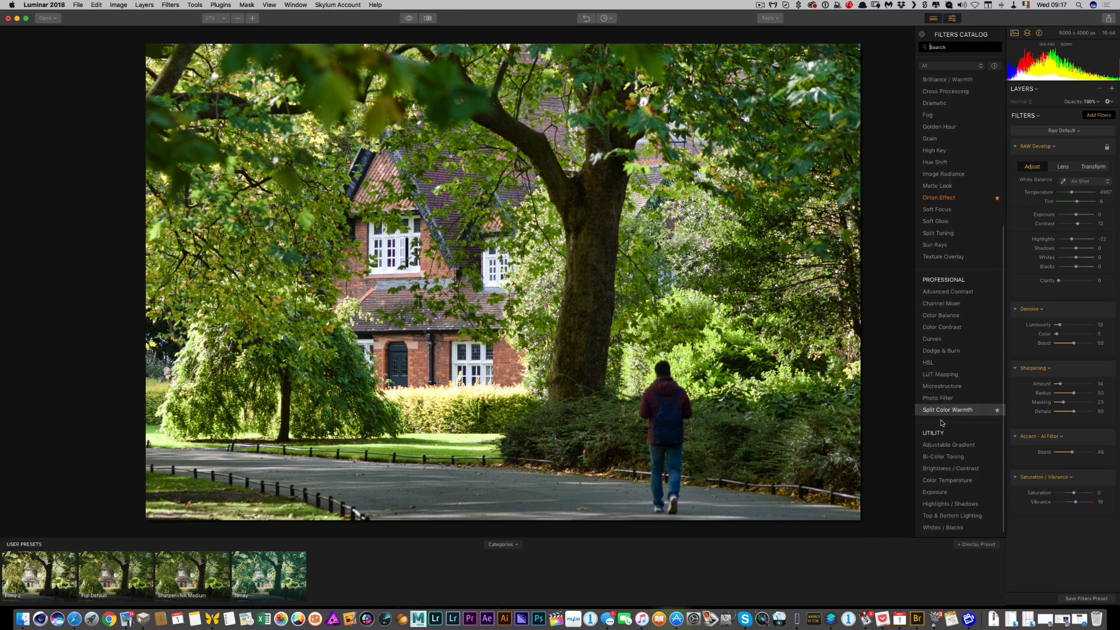
{"action": "scroll", "coordinate": [965, 157], "scroll_direction": "up", "scroll_amount": 2}
{"action": "left_click", "coordinate": [963, 158]}
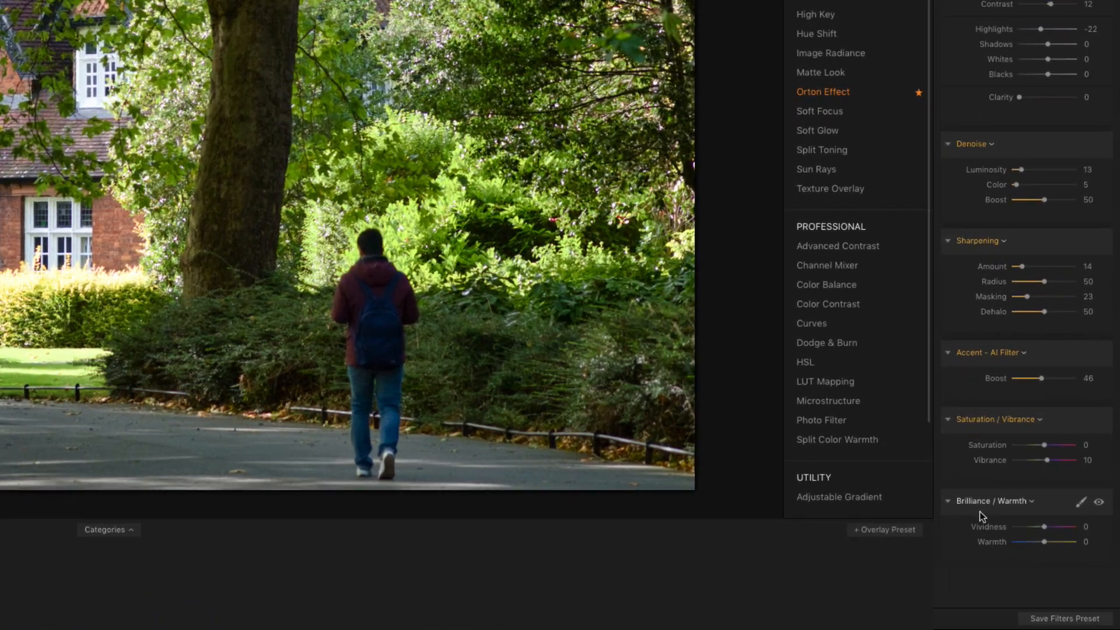
{"action": "left_click_drag", "start_coordinate": [1048, 527], "coordinate": [1048, 527]}
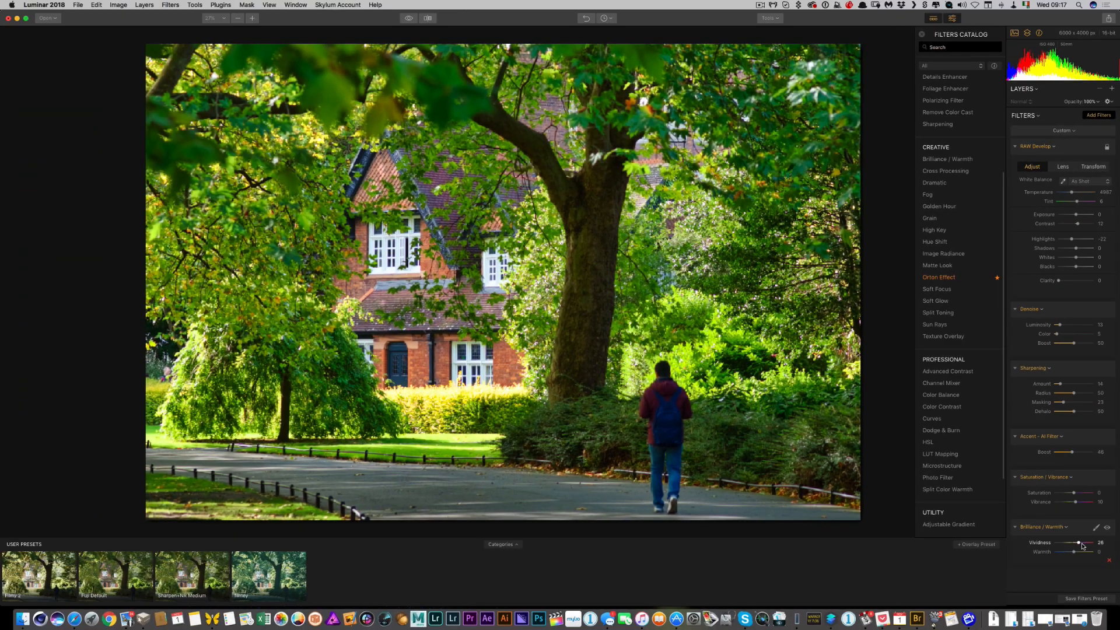
{"action": "left_click_drag", "start_coordinate": [1082, 545], "coordinate": [1080, 545]}
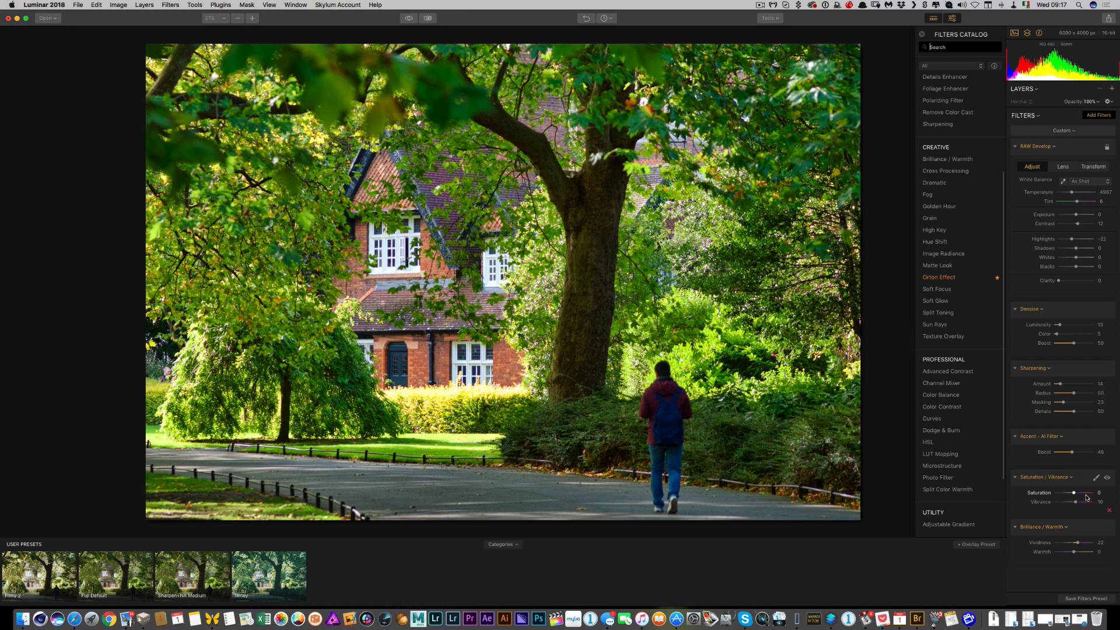
{"action": "left_click_drag", "start_coordinate": [1074, 552], "coordinate": [1080, 554]}
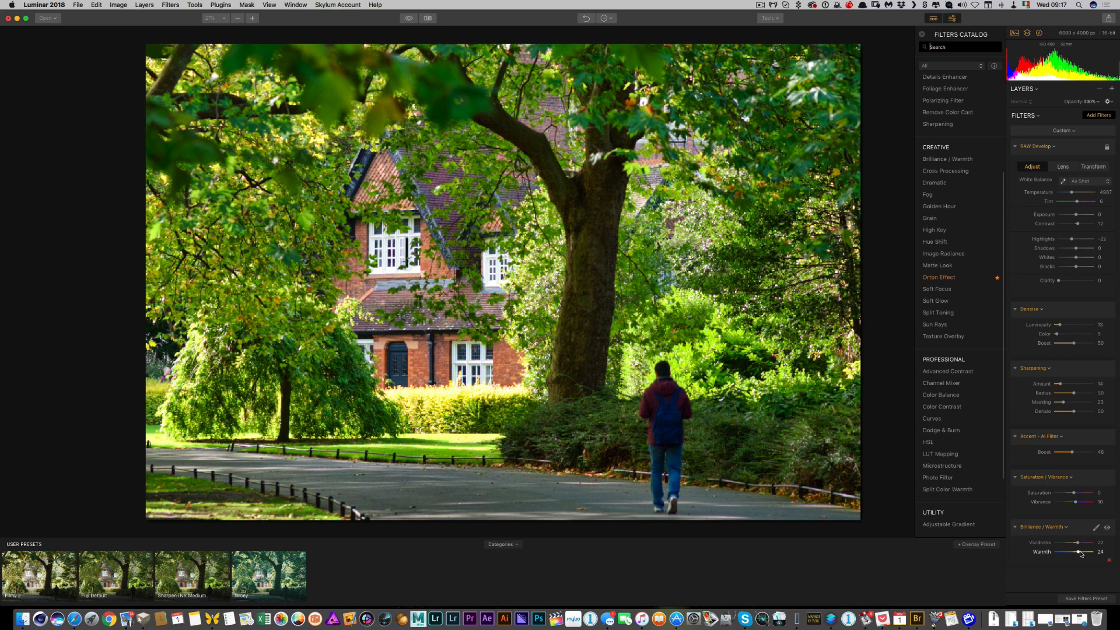
{"action": "left_click_drag", "start_coordinate": [1079, 553], "coordinate": [1079, 552]}
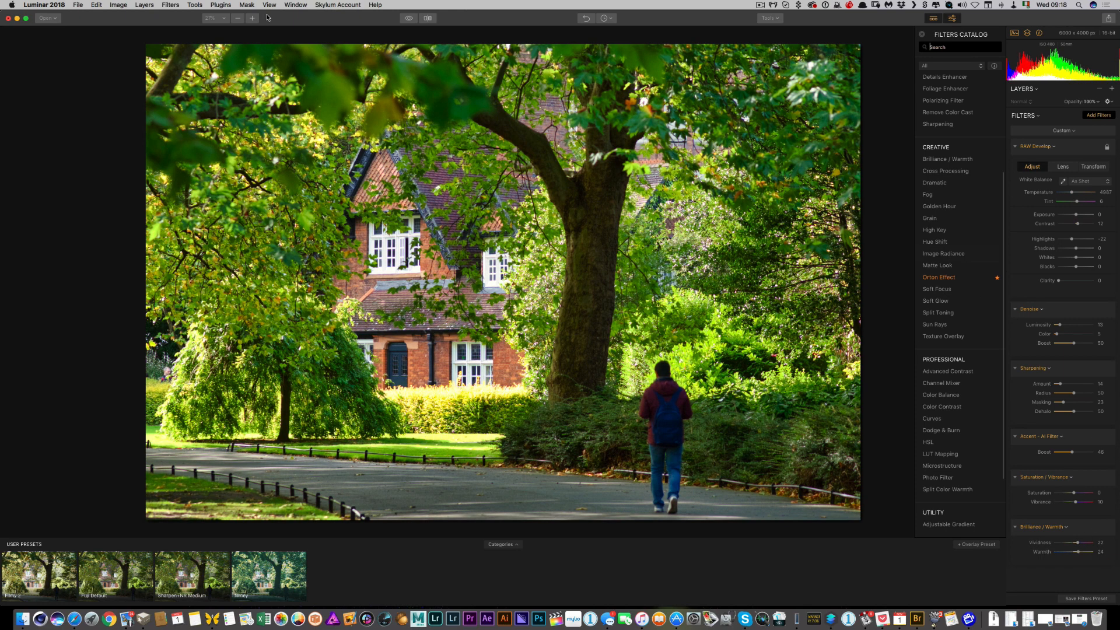
Step: Compare the edited photo with the original and set the RAW Develop highlights to -56
{"action": "left_click", "coordinate": [408, 18]}
{"action": "left_click", "coordinate": [409, 18]}
{"action": "left_click", "coordinate": [409, 18]}
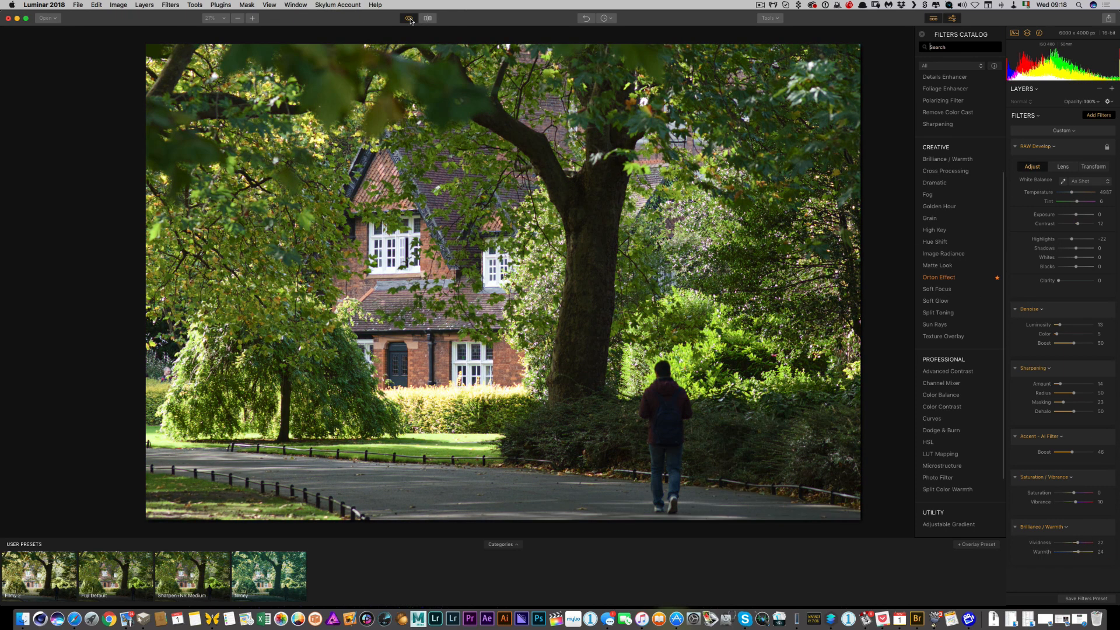
{"action": "left_click", "coordinate": [409, 18]}
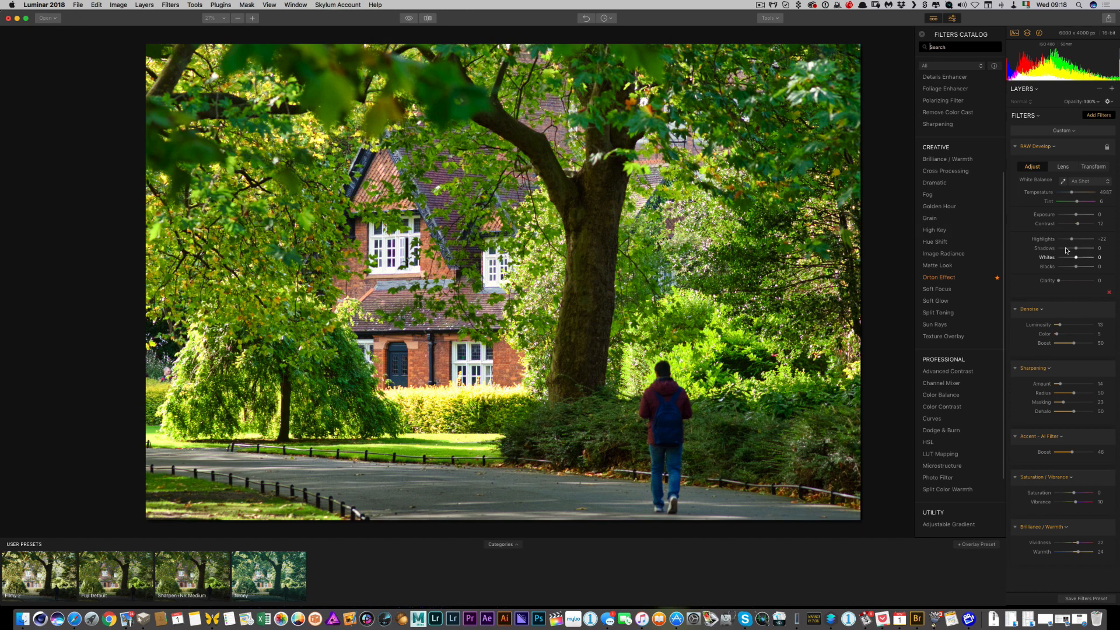
{"action": "left_click_drag", "start_coordinate": [1064, 239], "coordinate": [1065, 239]}
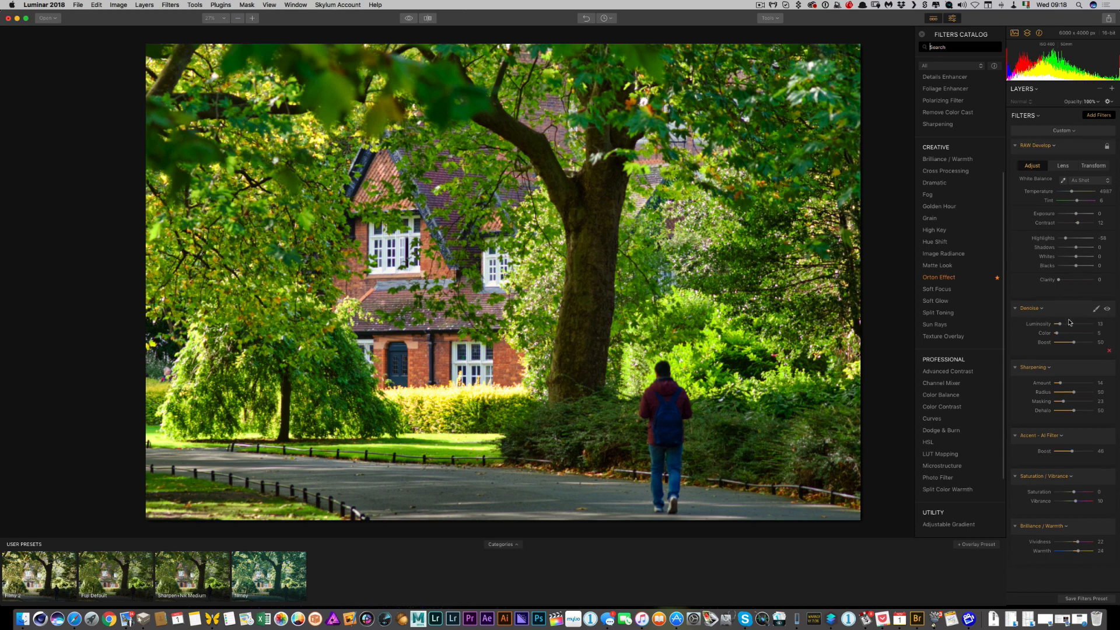
Step: Add the Details Enhancer filter and set small details to 6 and medium details to 19
{"action": "scroll", "coordinate": [941, 303], "scroll_direction": "down", "scroll_amount": 5}
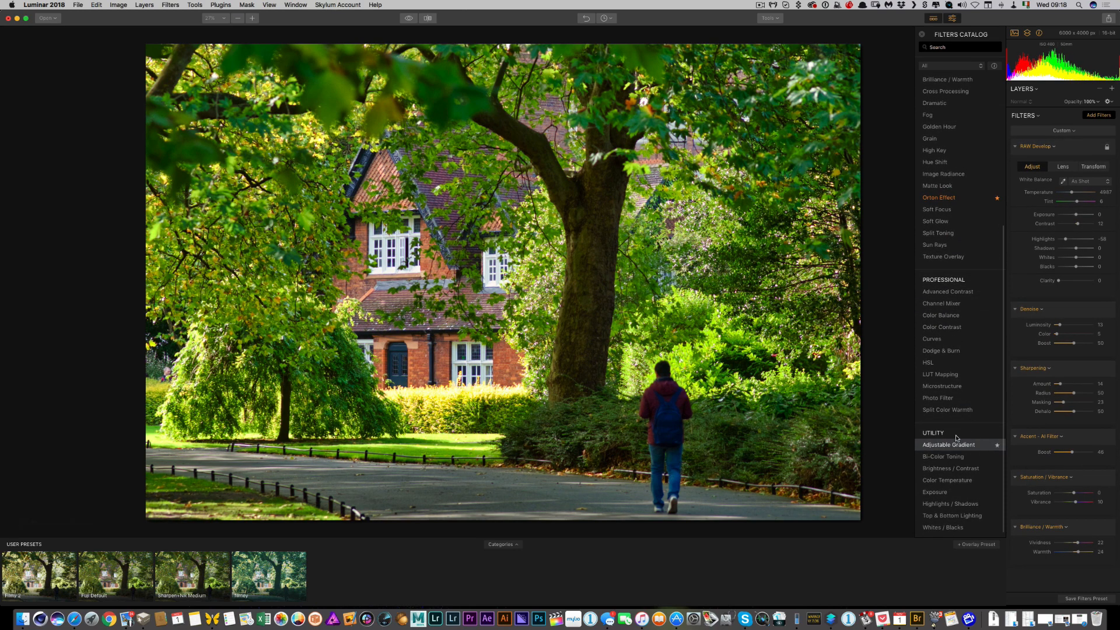
{"action": "scroll", "coordinate": [957, 435], "scroll_direction": "up", "scroll_amount": 10}
{"action": "left_click", "coordinate": [945, 161]}
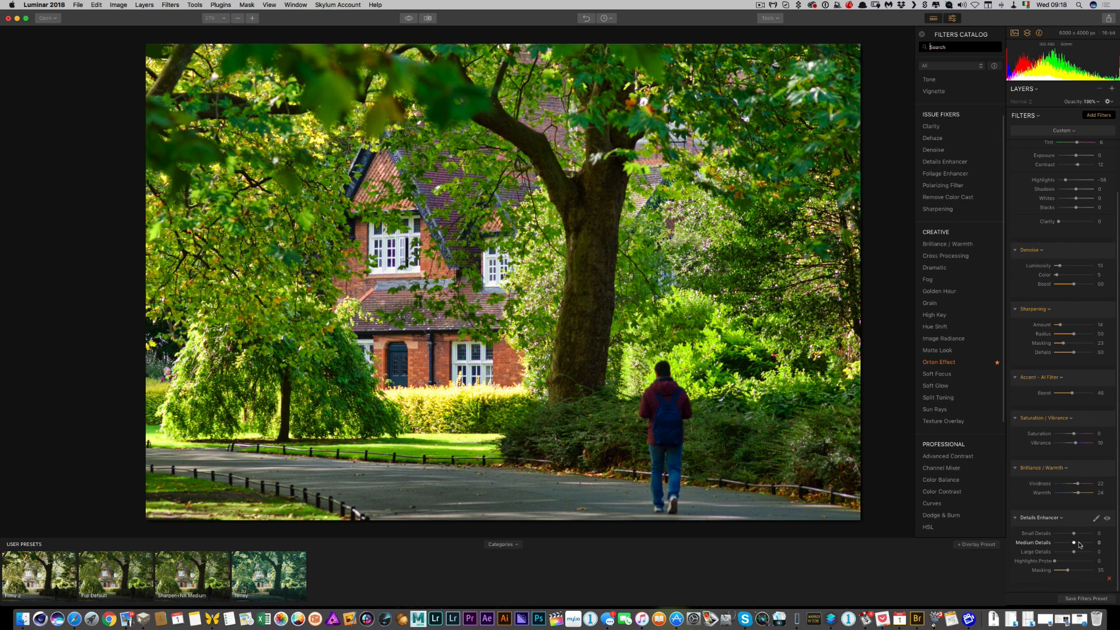
{"action": "left_click_drag", "start_coordinate": [1073, 542], "coordinate": [1077, 535]}
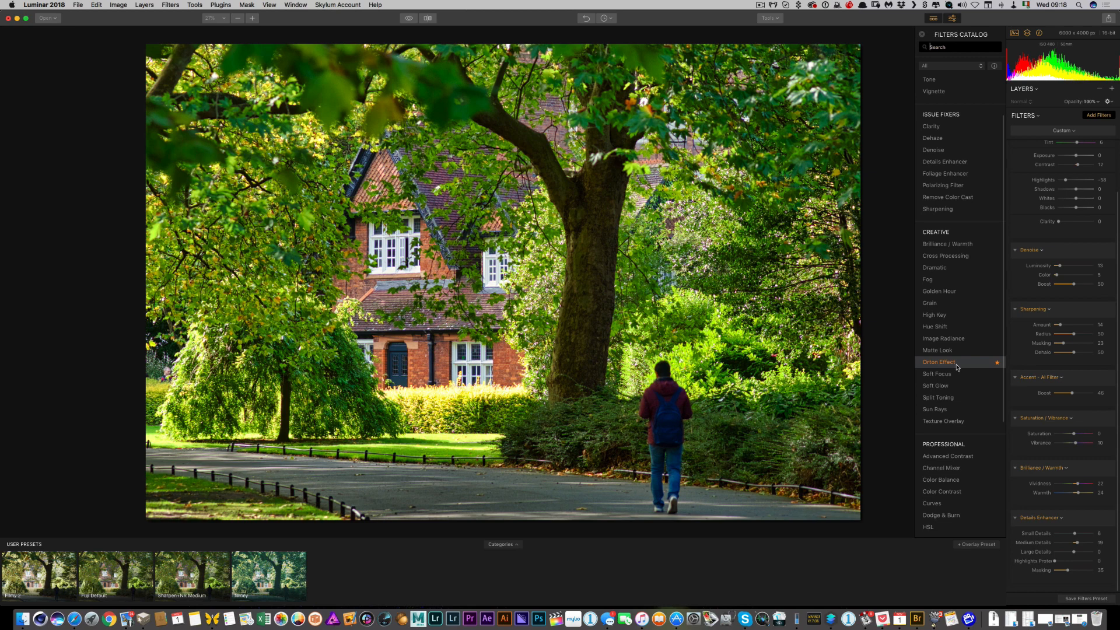
Step: Add the Orton Effect filter to the park photo and set its amount to 13
{"action": "scroll", "coordinate": [956, 366], "scroll_direction": "down", "scroll_amount": 5}
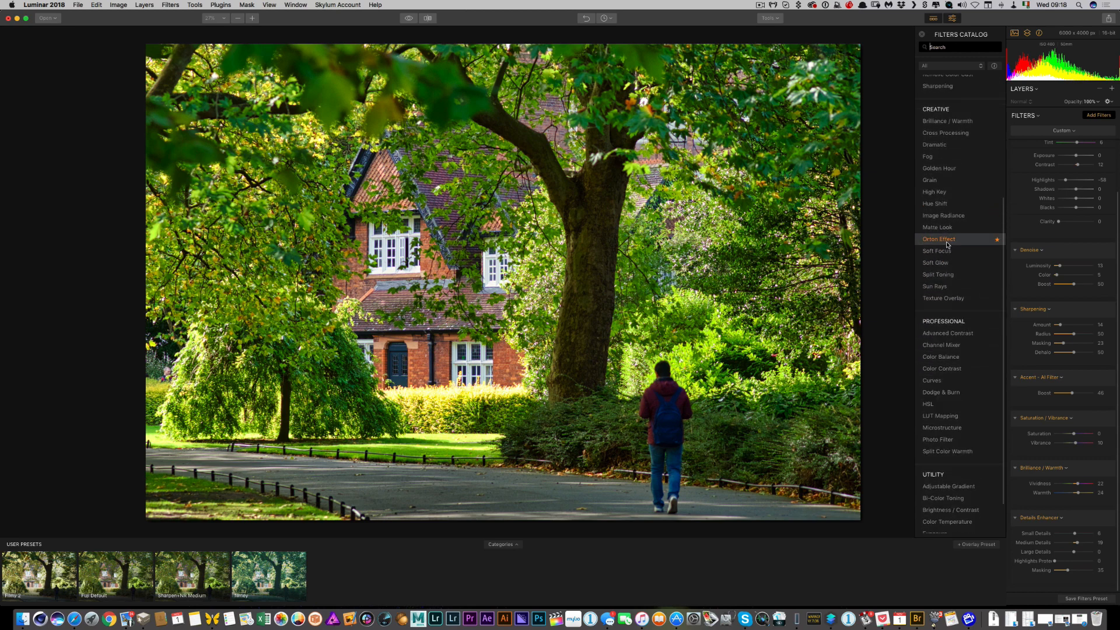
{"action": "left_click", "coordinate": [947, 242]}
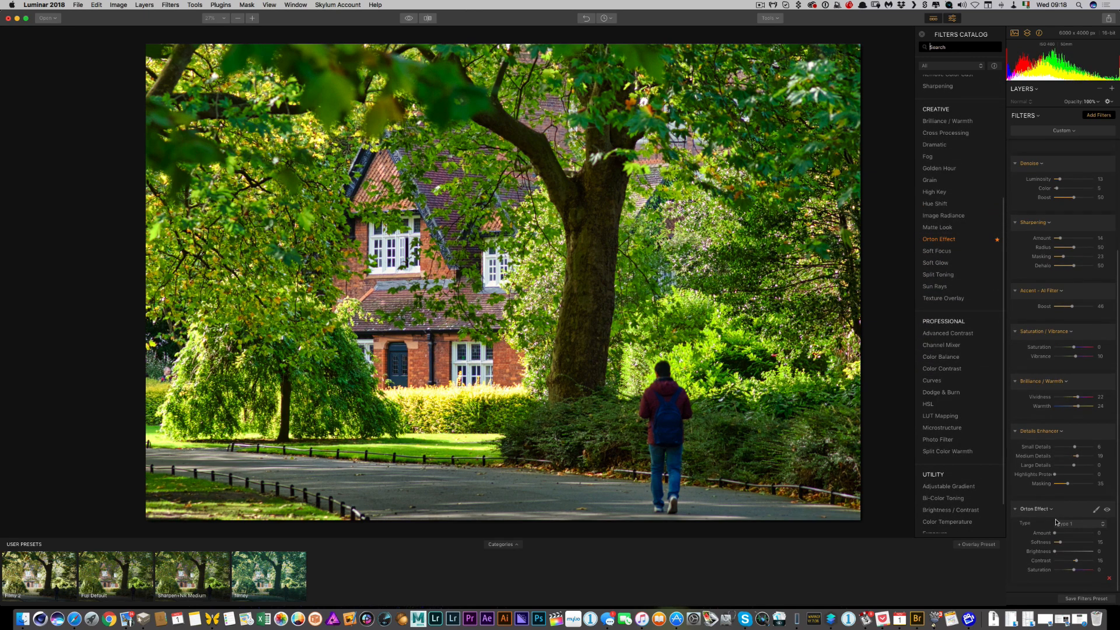
{"action": "left_click_drag", "start_coordinate": [1065, 535], "coordinate": [1060, 533]}
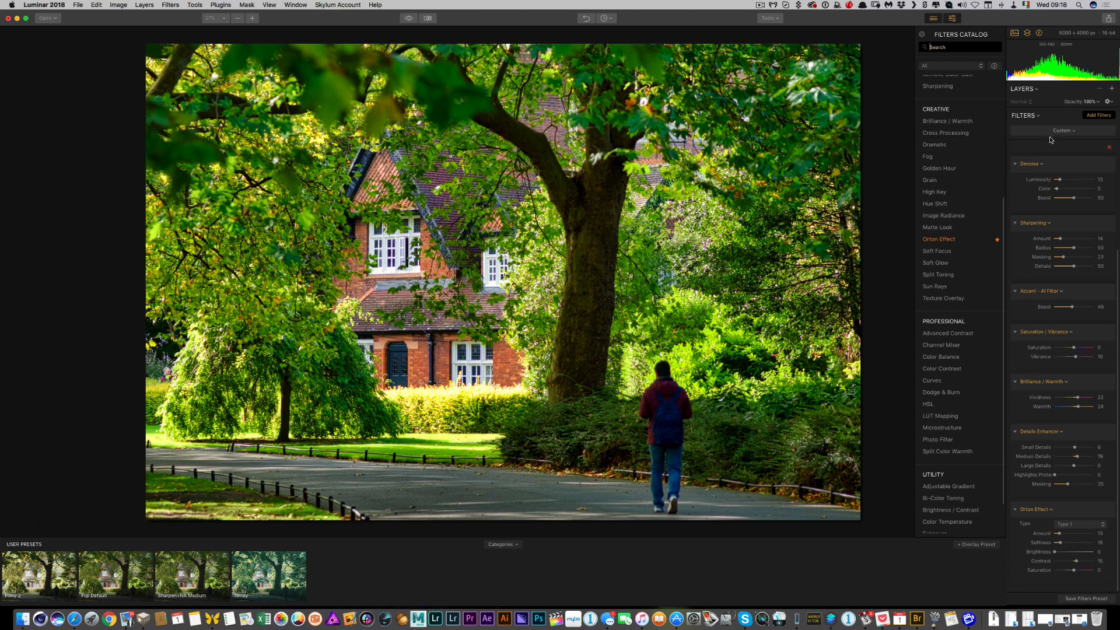
Step: Add the LUT Mapping filter, load Wolverhampton.cube and set the LUT amount to 41
{"action": "scroll", "coordinate": [965, 337], "scroll_direction": "down", "scroll_amount": 3}
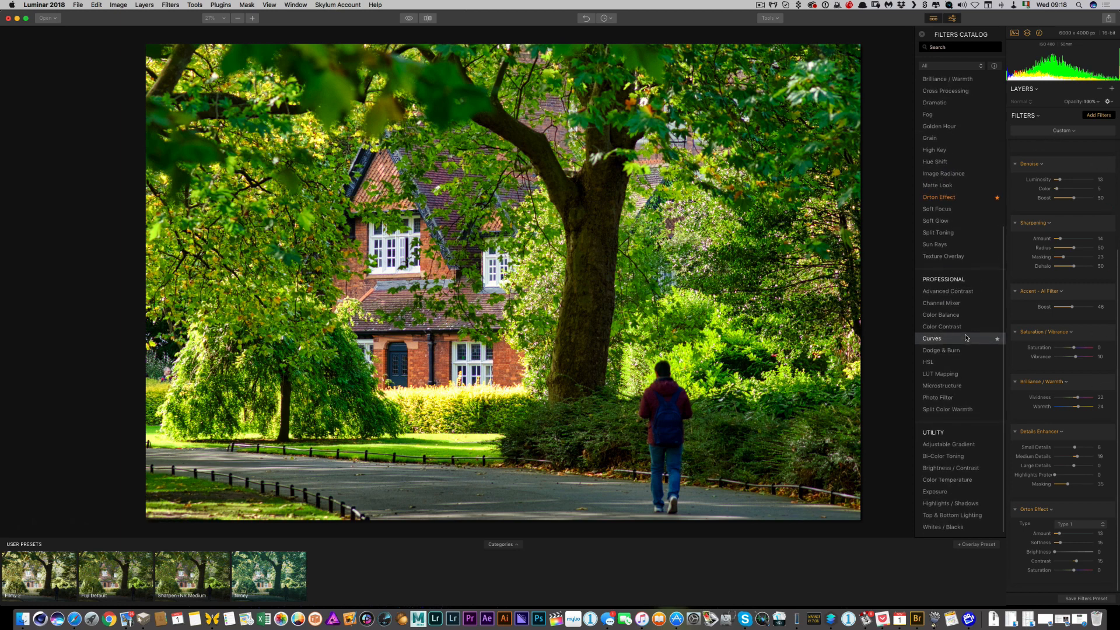
{"action": "scroll", "coordinate": [965, 337], "scroll_direction": "up", "scroll_amount": 12}
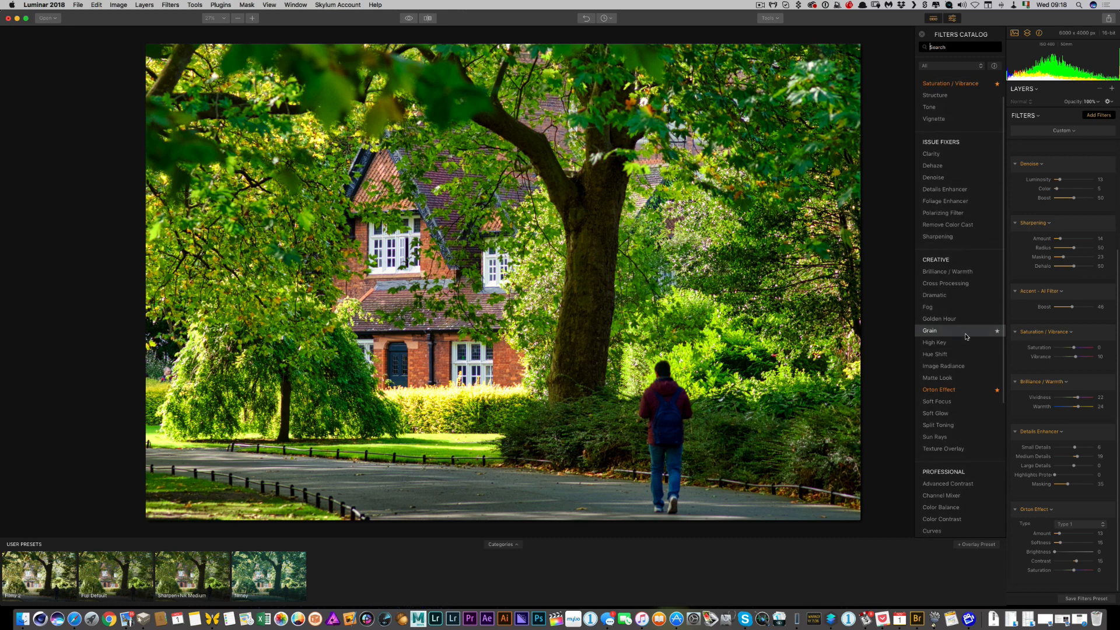
{"action": "scroll", "coordinate": [965, 337], "scroll_direction": "down", "scroll_amount": 12}
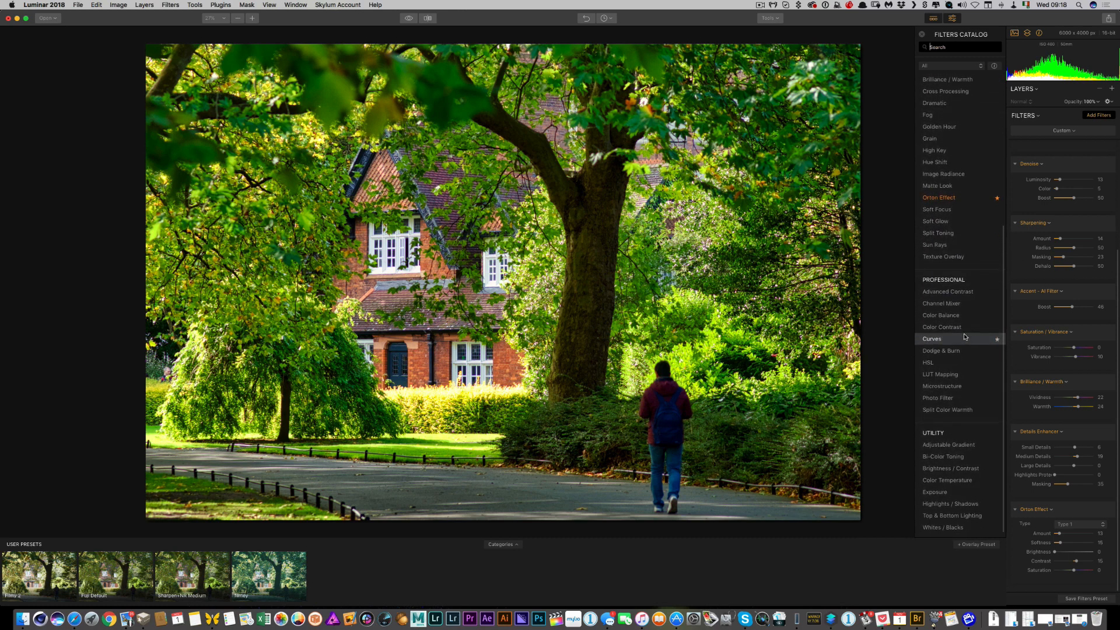
{"action": "left_click", "coordinate": [946, 374]}
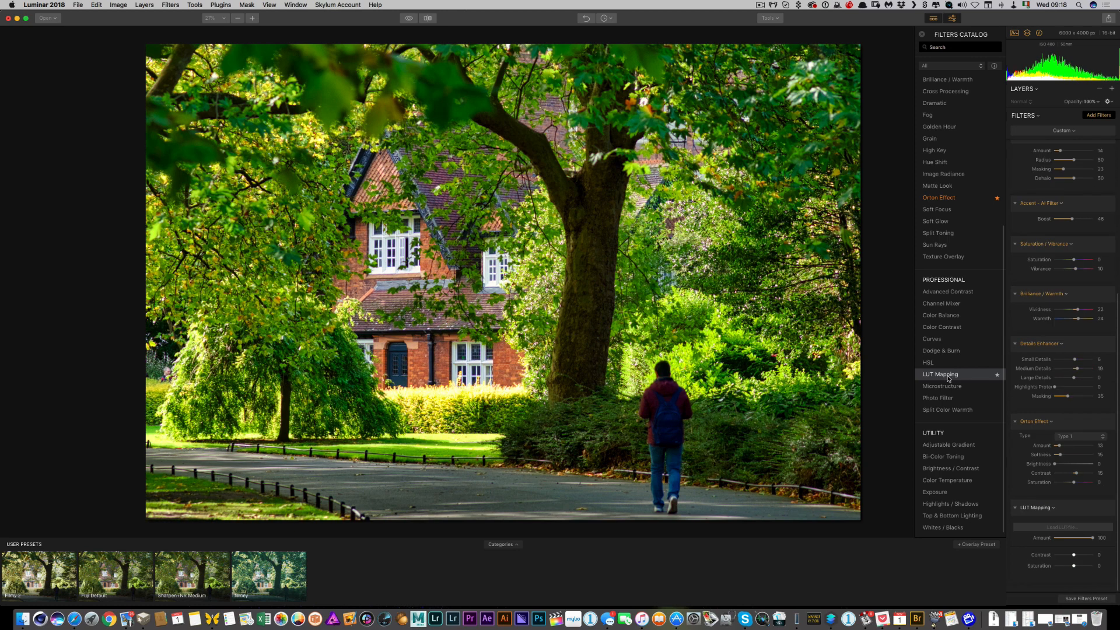
{"action": "left_click", "coordinate": [1069, 528]}
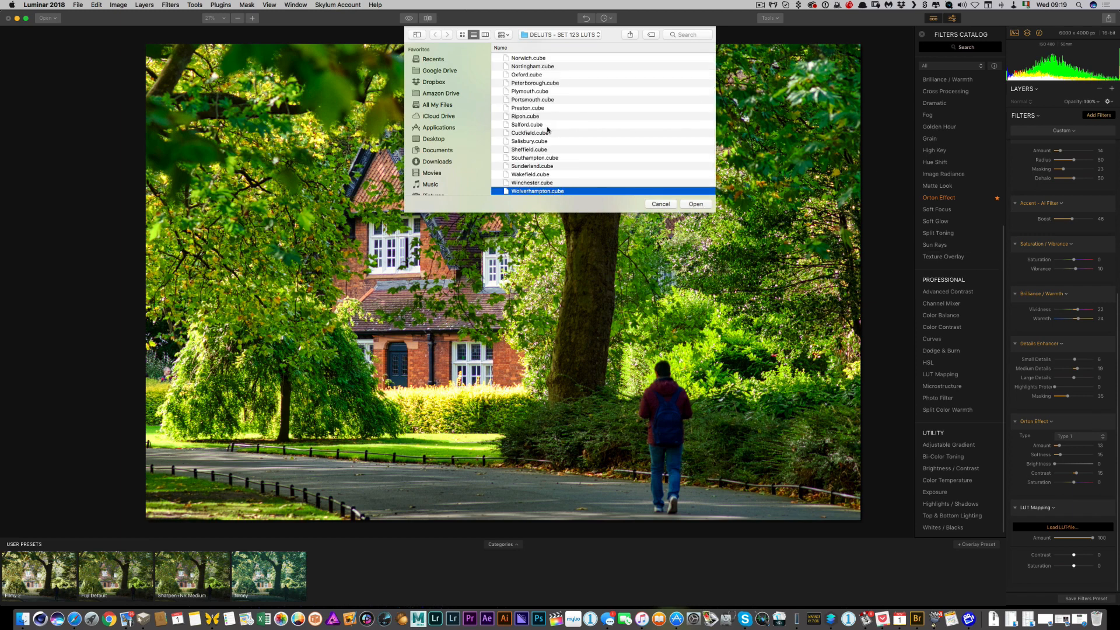
{"action": "scroll", "coordinate": [547, 129], "scroll_direction": "up", "scroll_amount": 5}
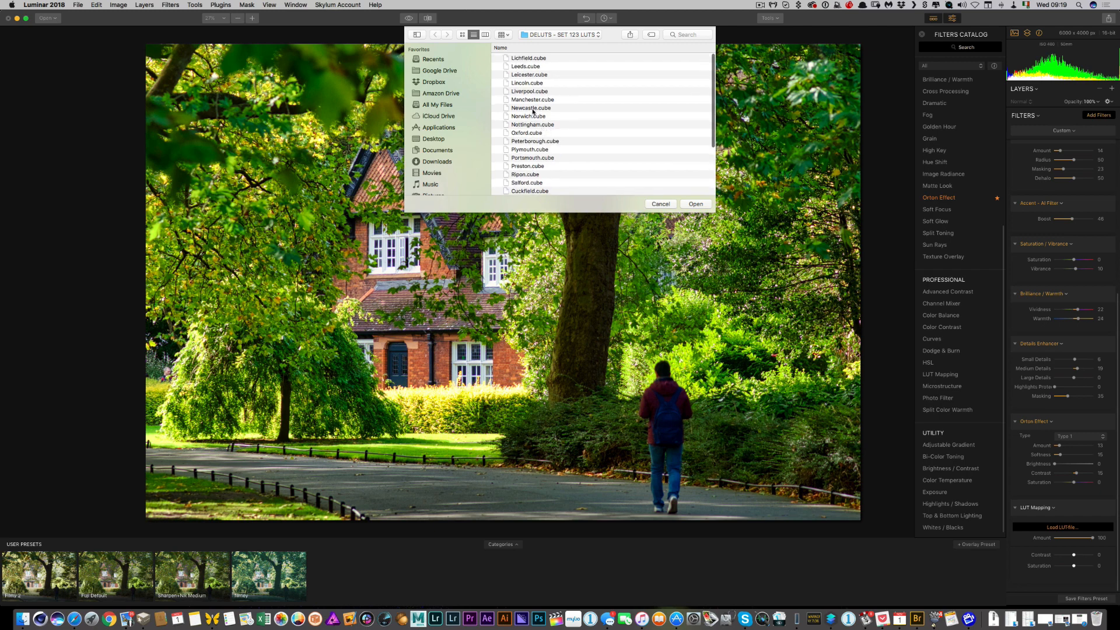
{"action": "scroll", "coordinate": [537, 112], "scroll_direction": "down", "scroll_amount": 5}
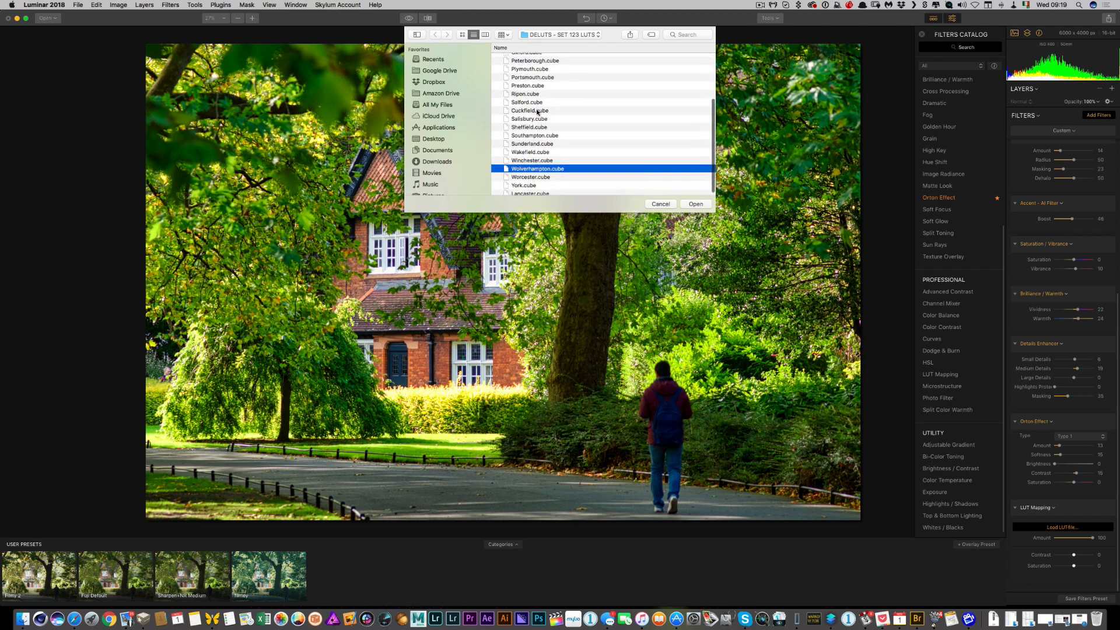
{"action": "left_click", "coordinate": [696, 204]}
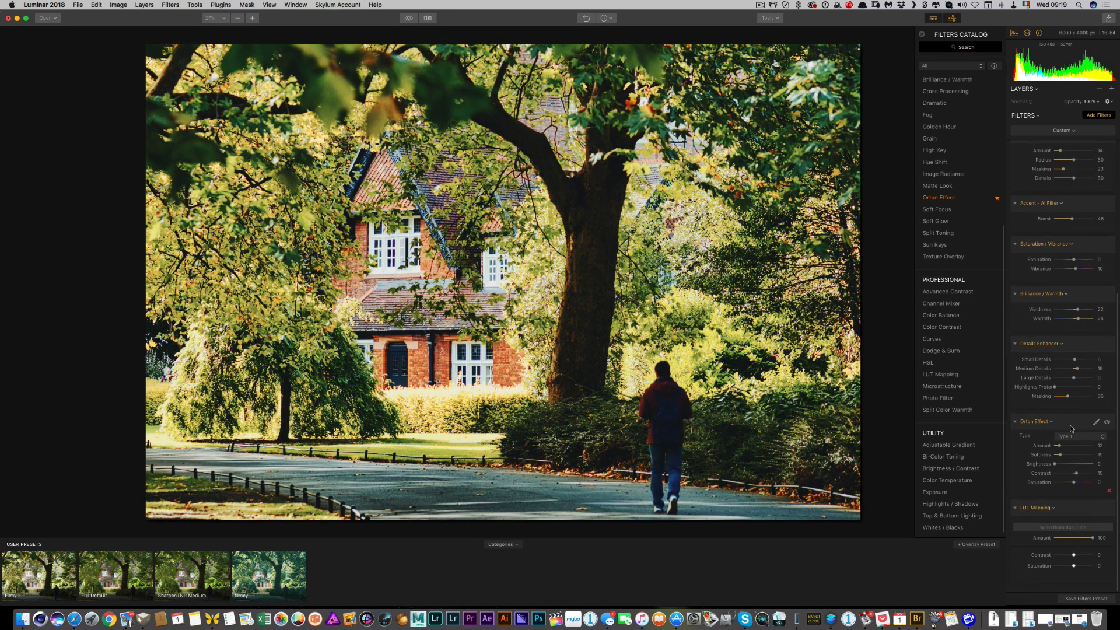
{"action": "left_click", "coordinate": [1083, 538]}
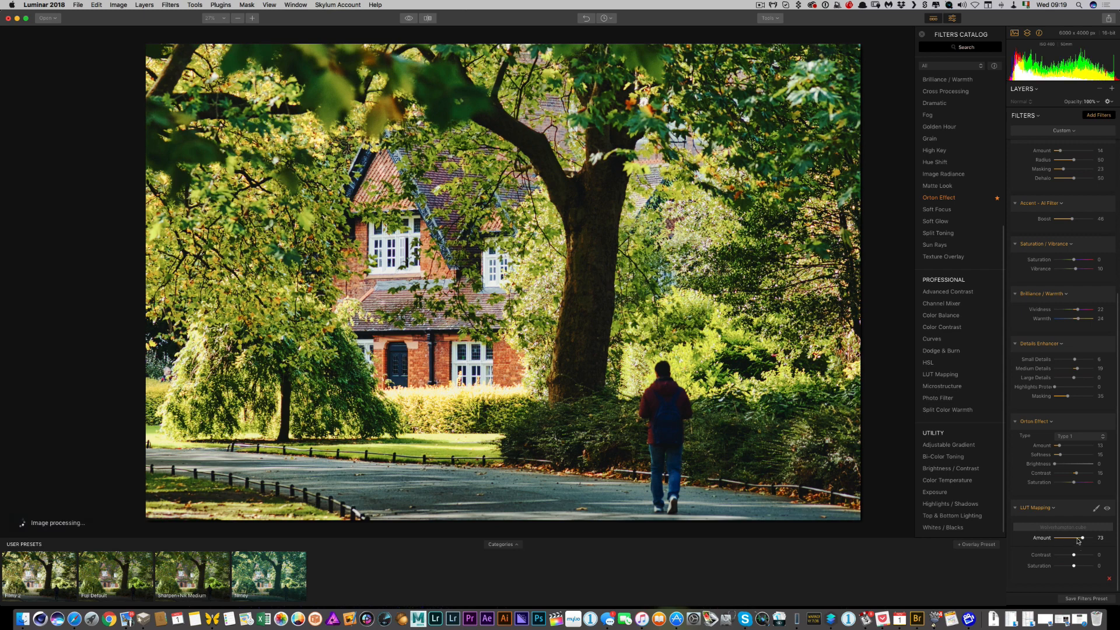
{"action": "left_click_drag", "start_coordinate": [1083, 538], "coordinate": [1071, 538]}
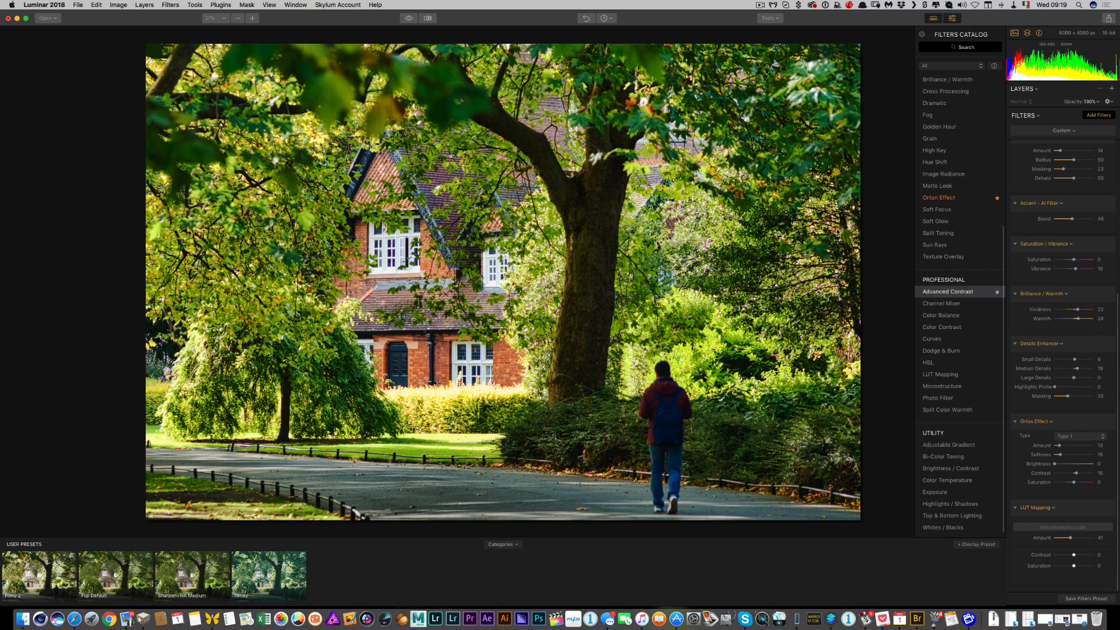
Step: Compare the edited photo with the original, and examine the house's windows, roof, brickwork and hedge at 100% zoom
{"action": "left_click", "coordinate": [409, 19]}
{"action": "left_click", "coordinate": [410, 19]}
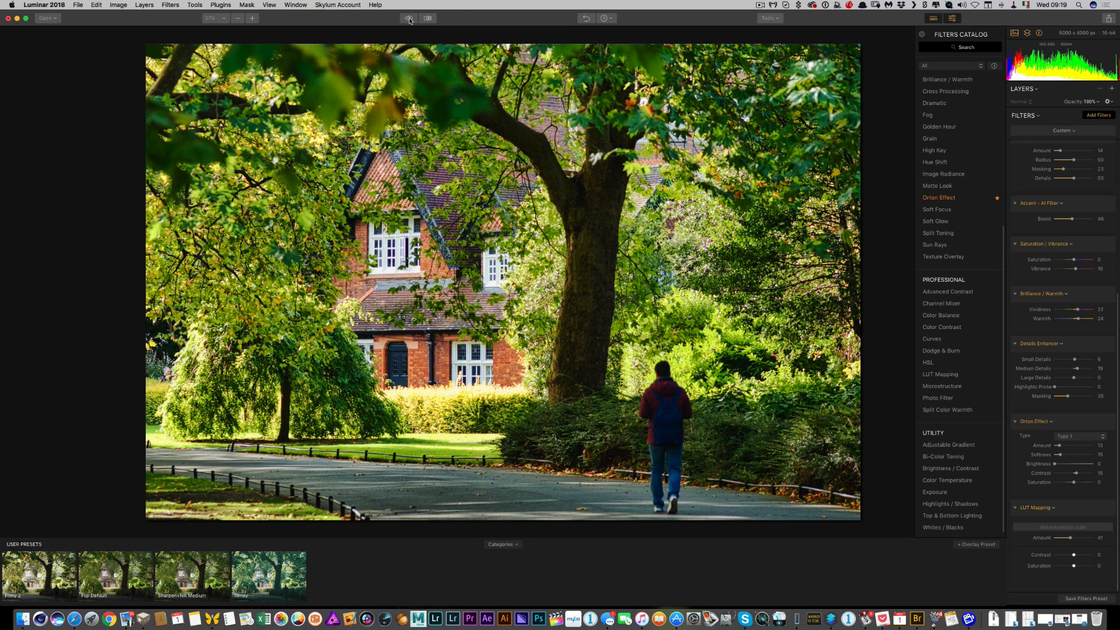
{"action": "left_click", "coordinate": [341, 352]}
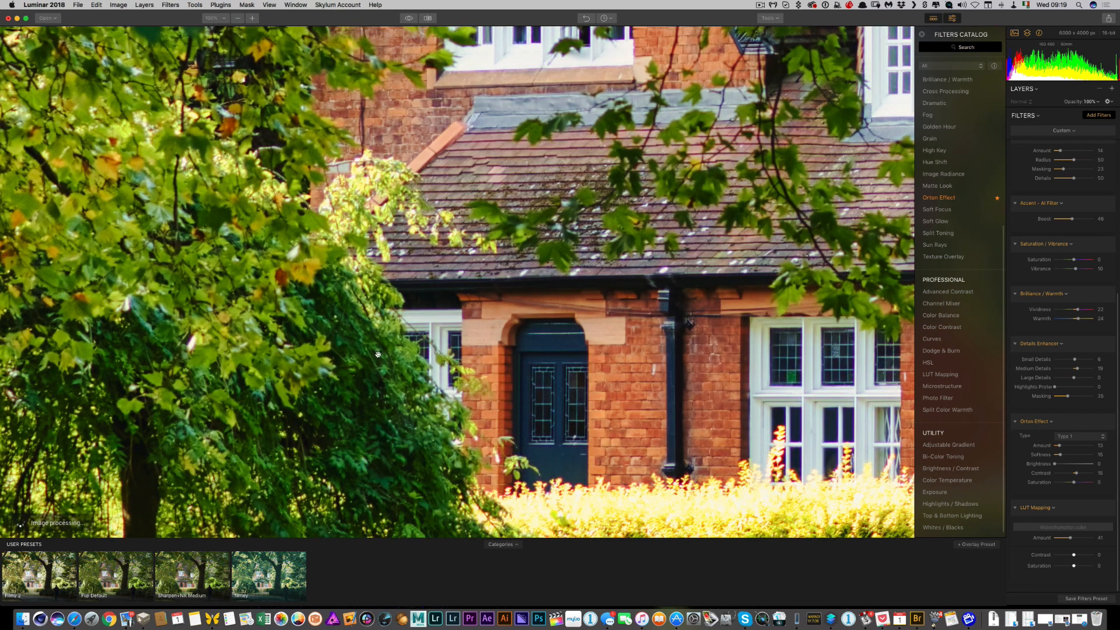
{"action": "left_click_drag", "start_coordinate": [859, 298], "coordinate": [623, 141]}
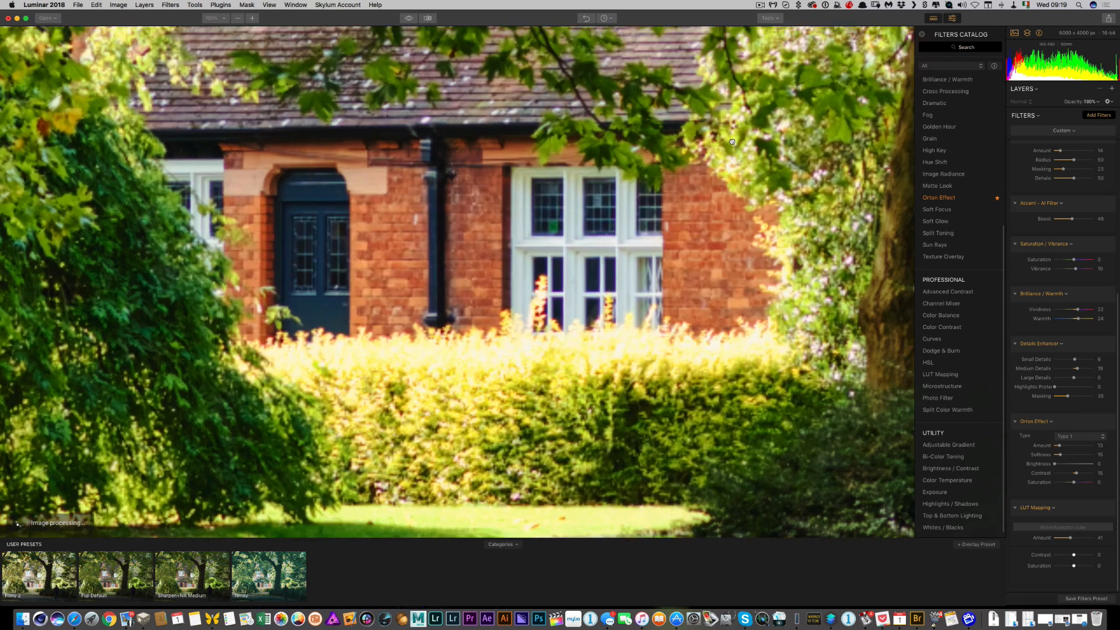
{"action": "left_click_drag", "start_coordinate": [731, 142], "coordinate": [686, 379]}
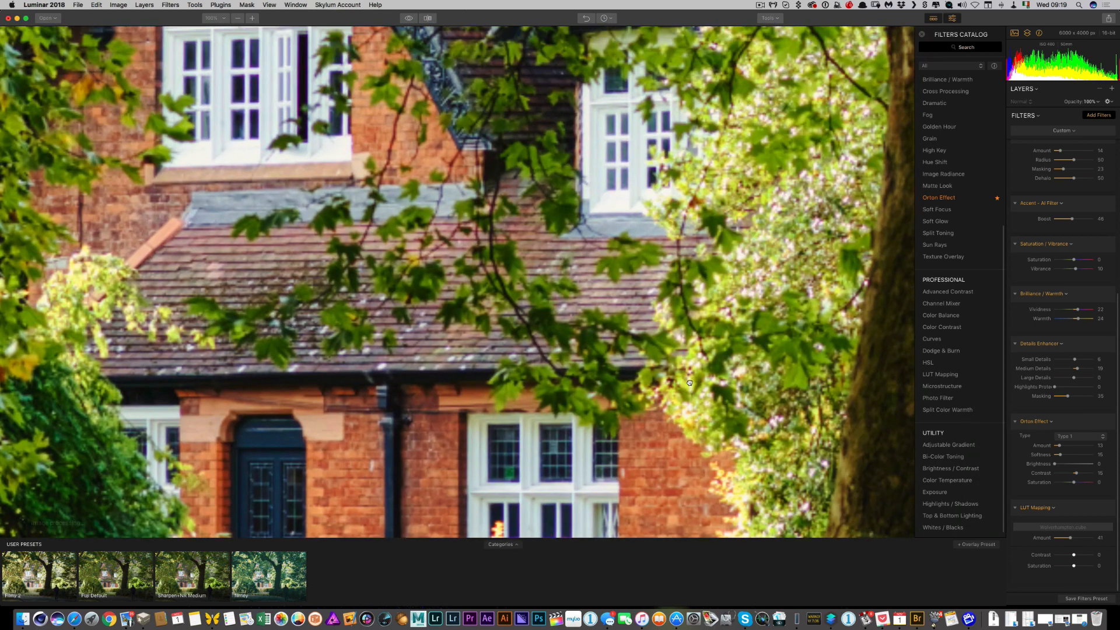
{"action": "left_click_drag", "start_coordinate": [429, 238], "coordinate": [578, 323]}
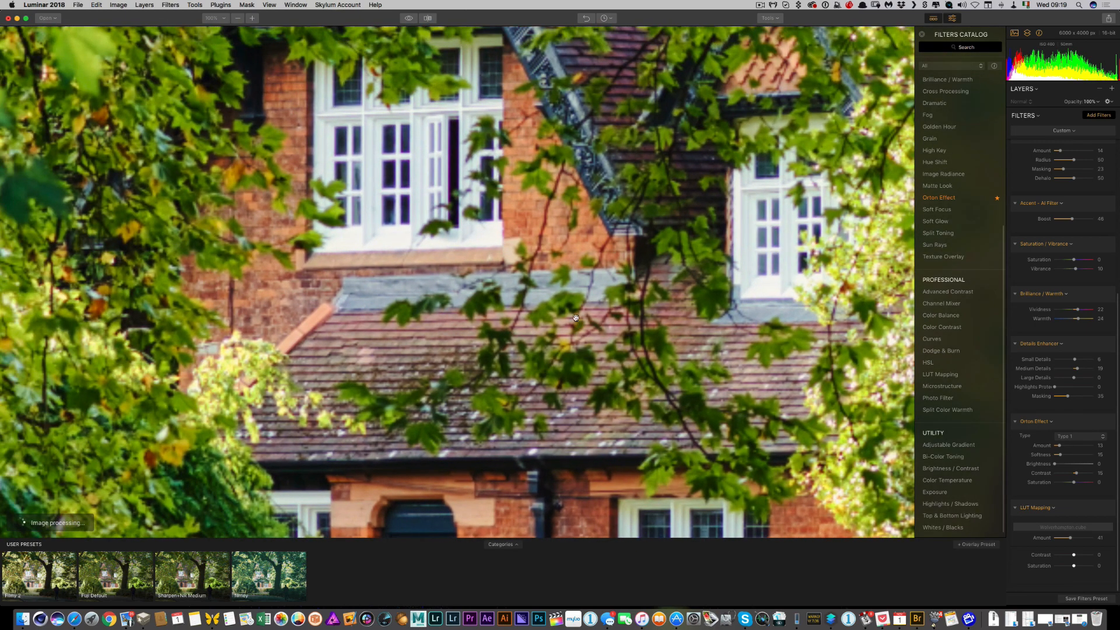
{"action": "left_click_drag", "start_coordinate": [427, 187], "coordinate": [501, 209]}
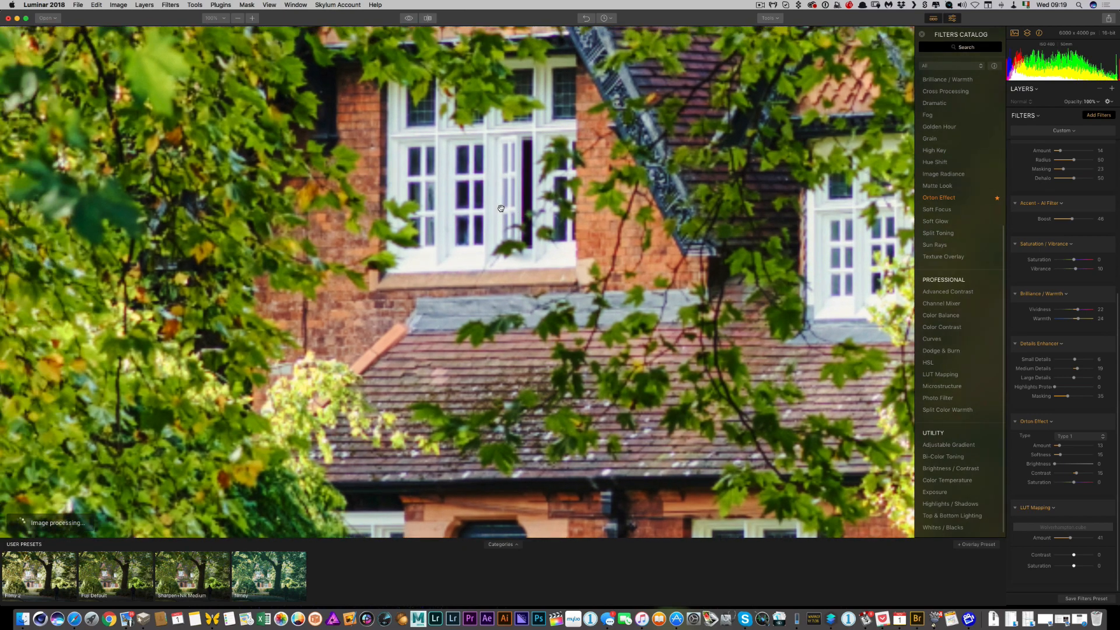
{"action": "key", "text": "super+0"}
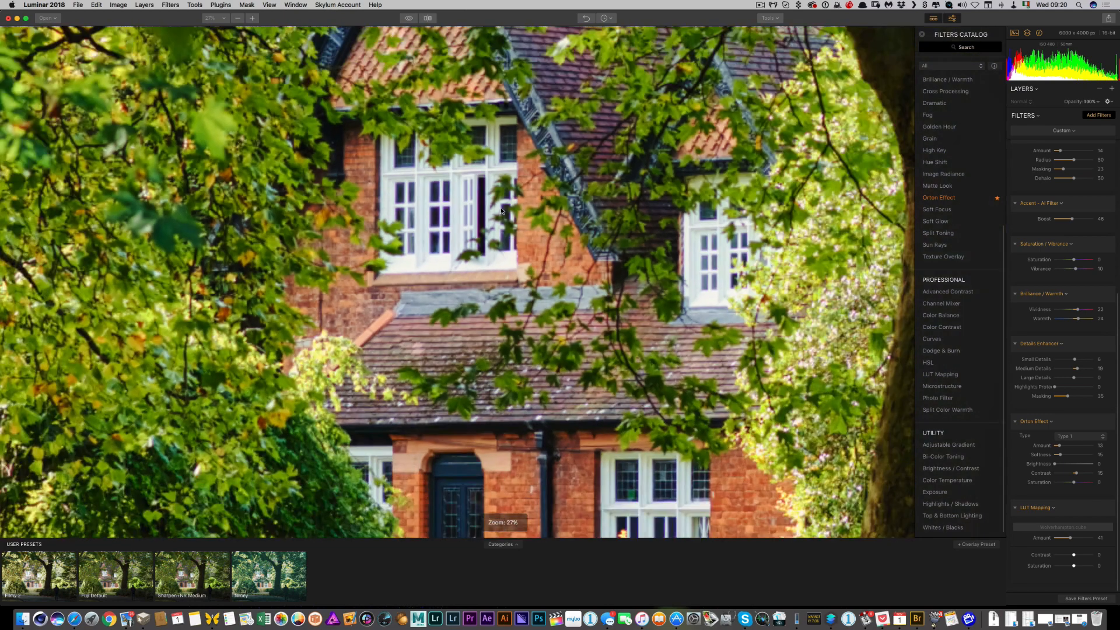
Step: Save the edited document as house-in-the-park and look through its edit history
{"action": "left_click", "coordinate": [78, 4]}
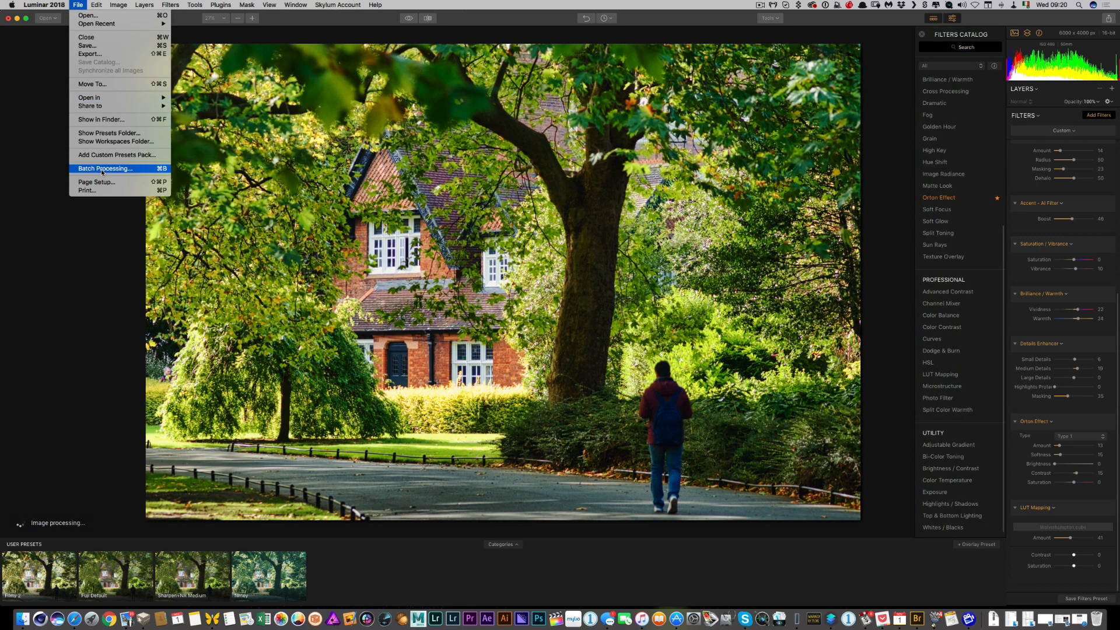
{"action": "left_click", "coordinate": [99, 50]}
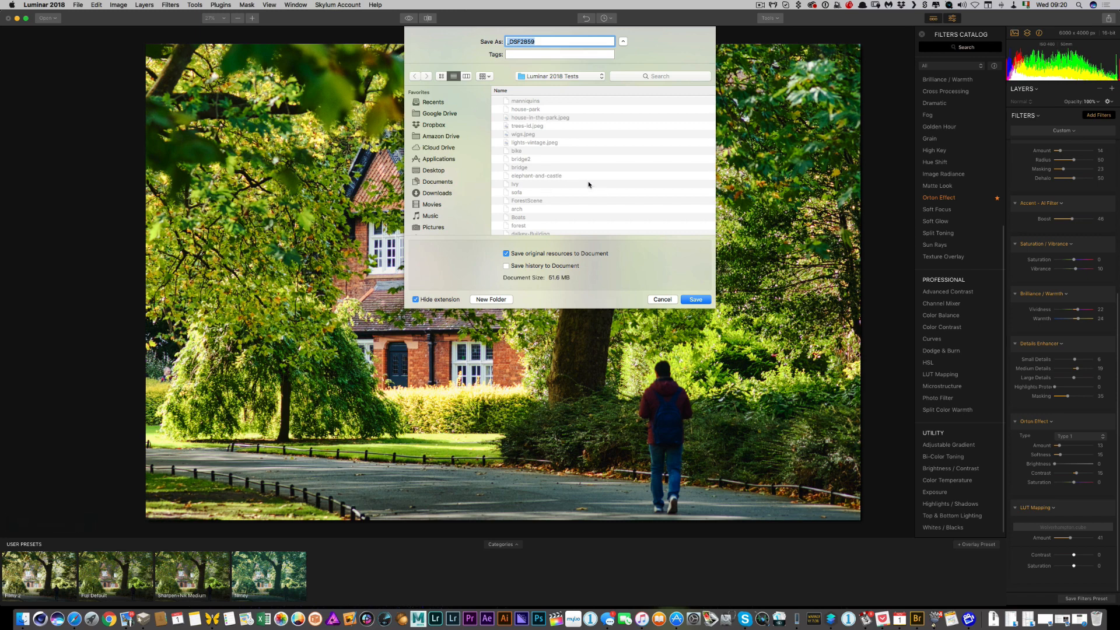
{"action": "type", "text": "house-in-the-park"}
{"action": "key", "text": "Return"}
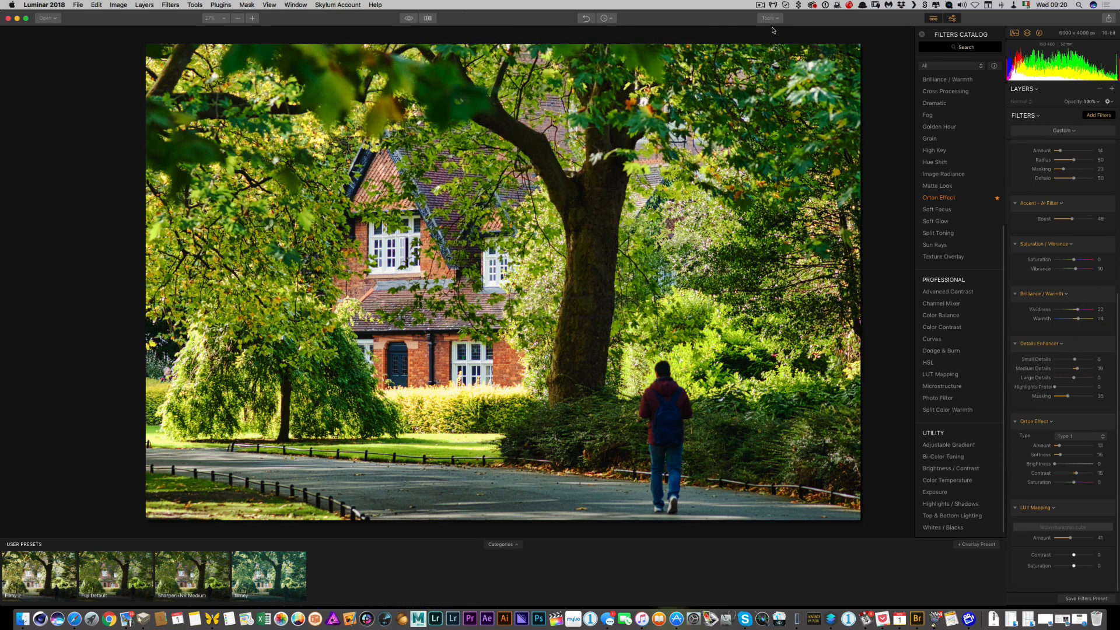
{"action": "left_click", "coordinate": [606, 19]}
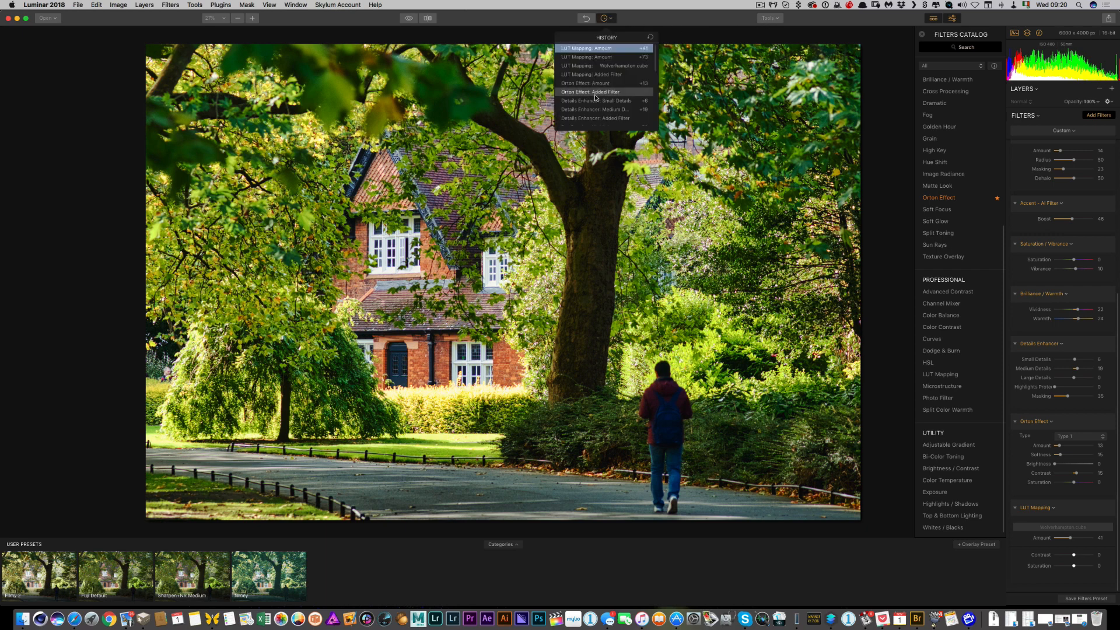
{"action": "left_click", "coordinate": [607, 16]}
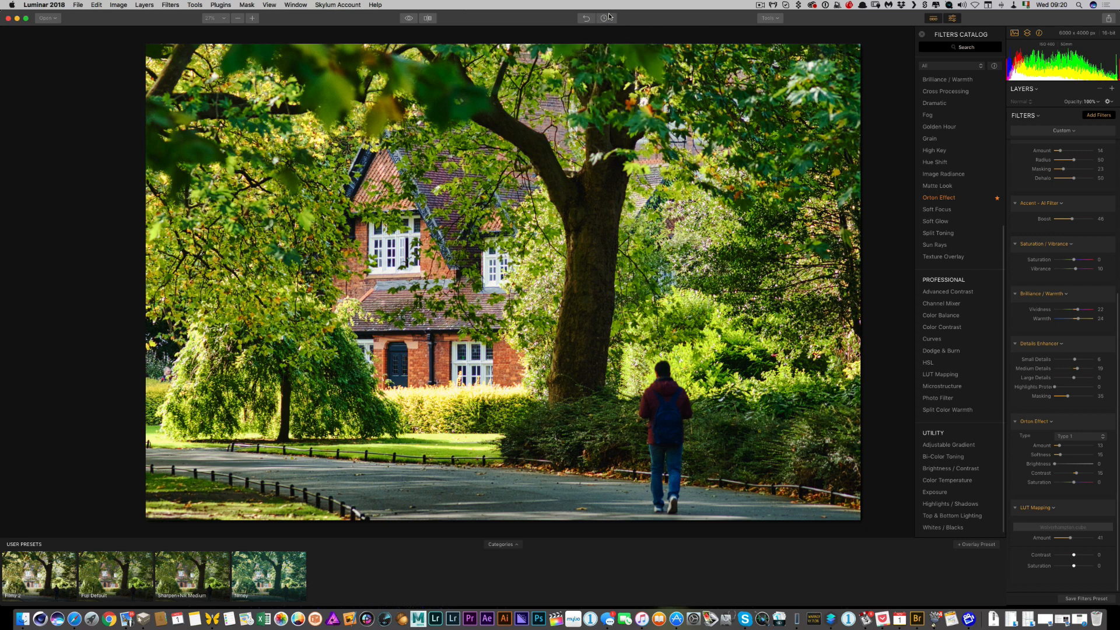
Step: Export the photo as a JPEG named house-in-the-park to the Luminar 2018 Tests folder and close the image
{"action": "left_click", "coordinate": [73, 5]}
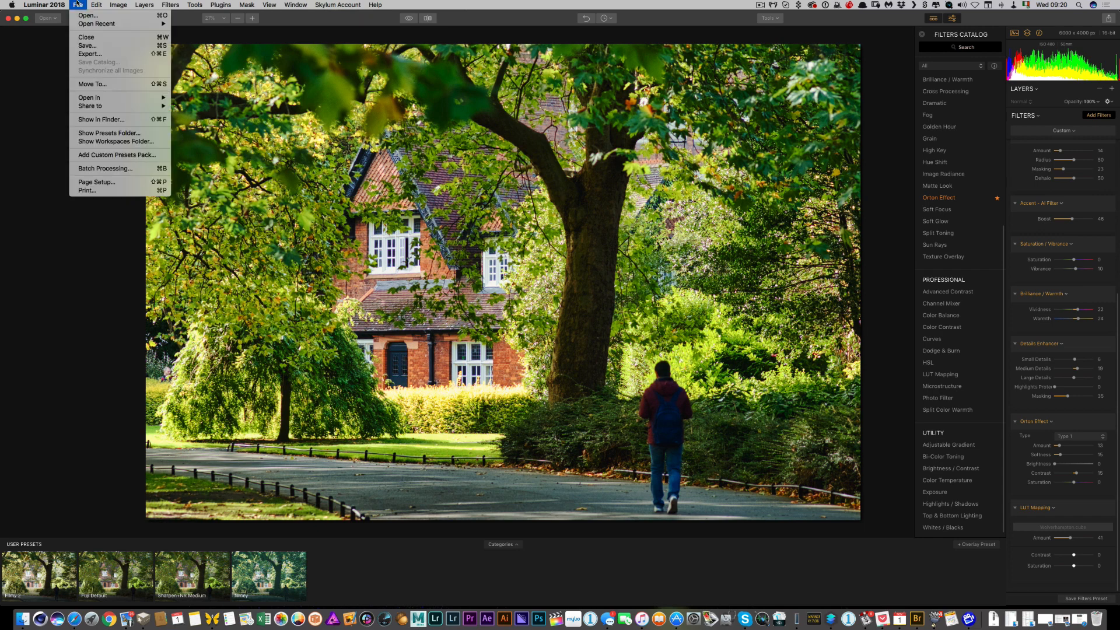
{"action": "left_click", "coordinate": [99, 55]}
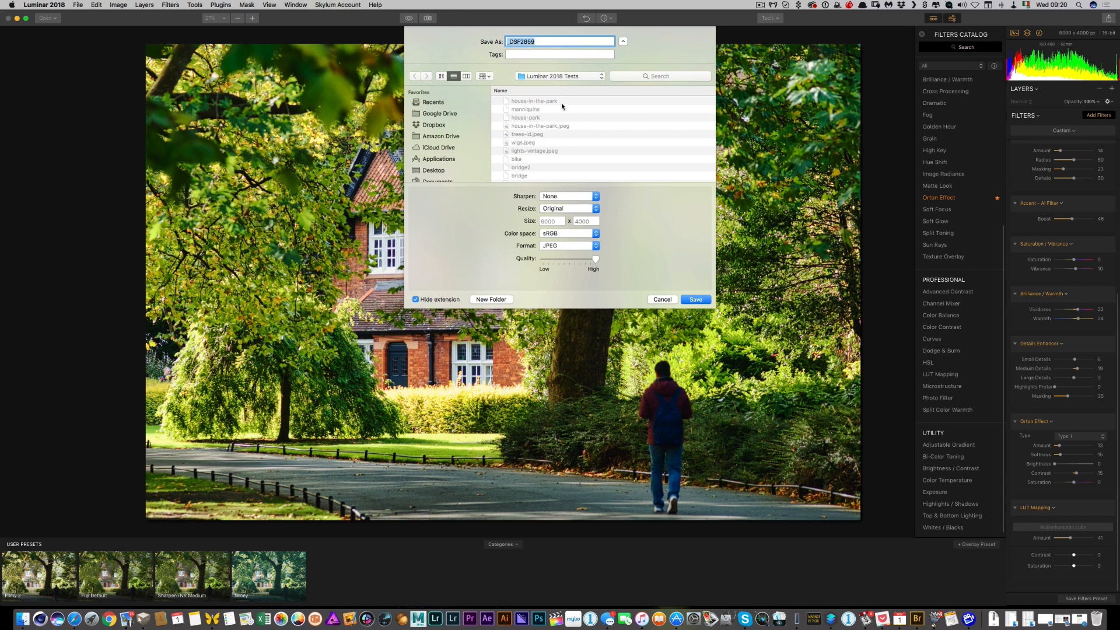
{"action": "left_click", "coordinate": [540, 101]}
{"action": "left_click", "coordinate": [566, 42]}
{"action": "left_click", "coordinate": [695, 301]}
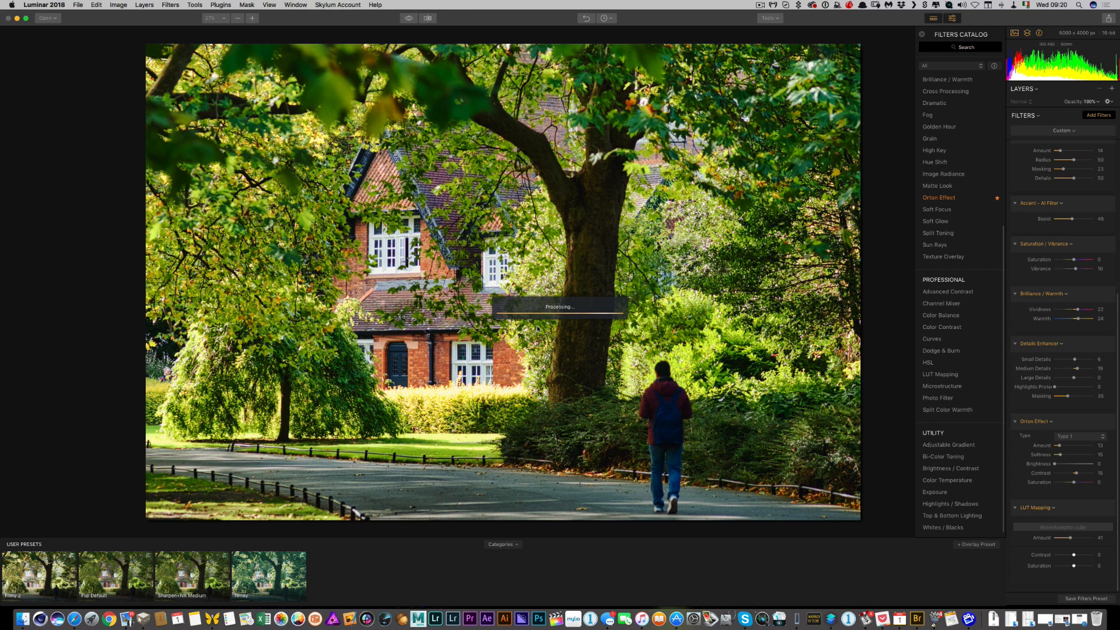
{"action": "left_click", "coordinate": [7, 19]}
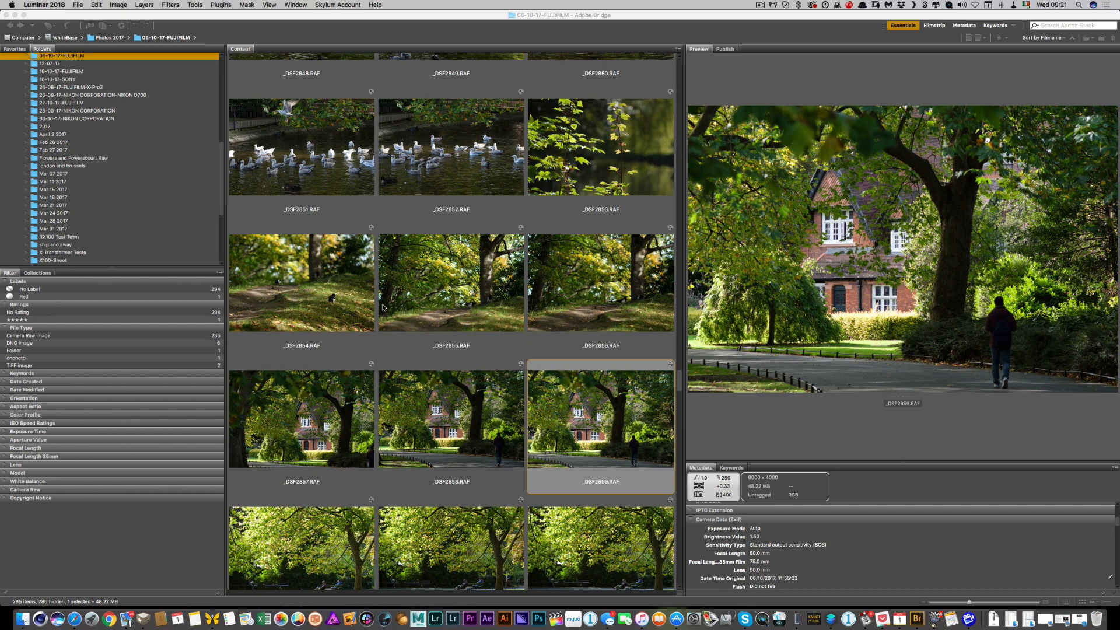
Step: In Adobe Bridge, browse to the 27-10-17-FUJIFILM folder and open the red maple leaf photo _DSF3134.RAF in Luminar 2018
{"action": "left_click", "coordinate": [446, 302]}
{"action": "scroll", "coordinate": [446, 302], "scroll_direction": "down", "scroll_amount": 20}
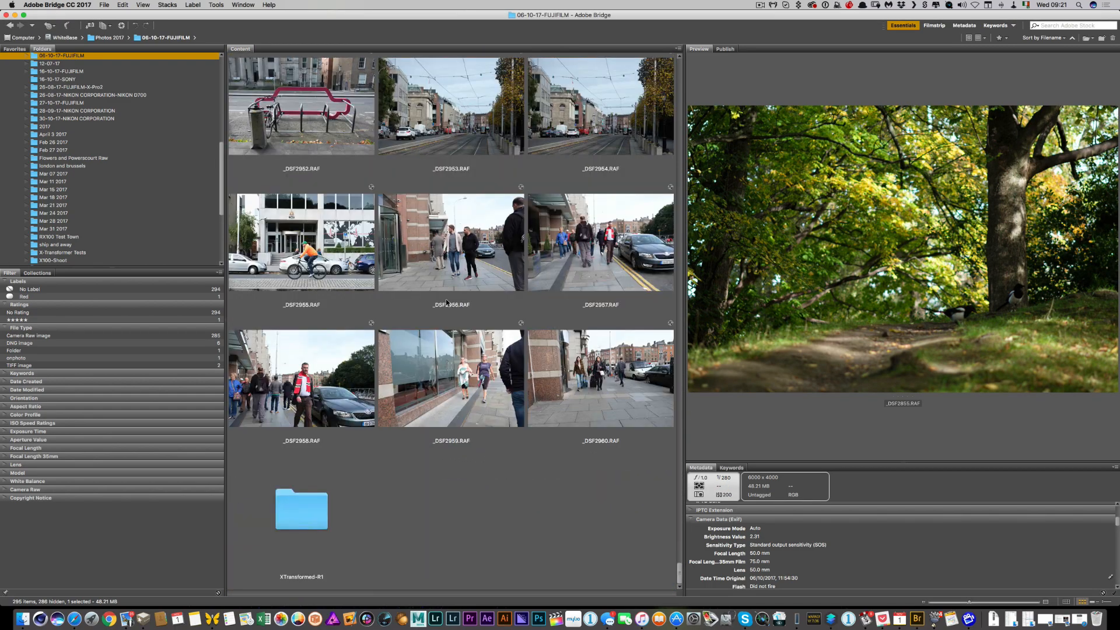
{"action": "scroll", "coordinate": [447, 302], "scroll_direction": "up", "scroll_amount": 10}
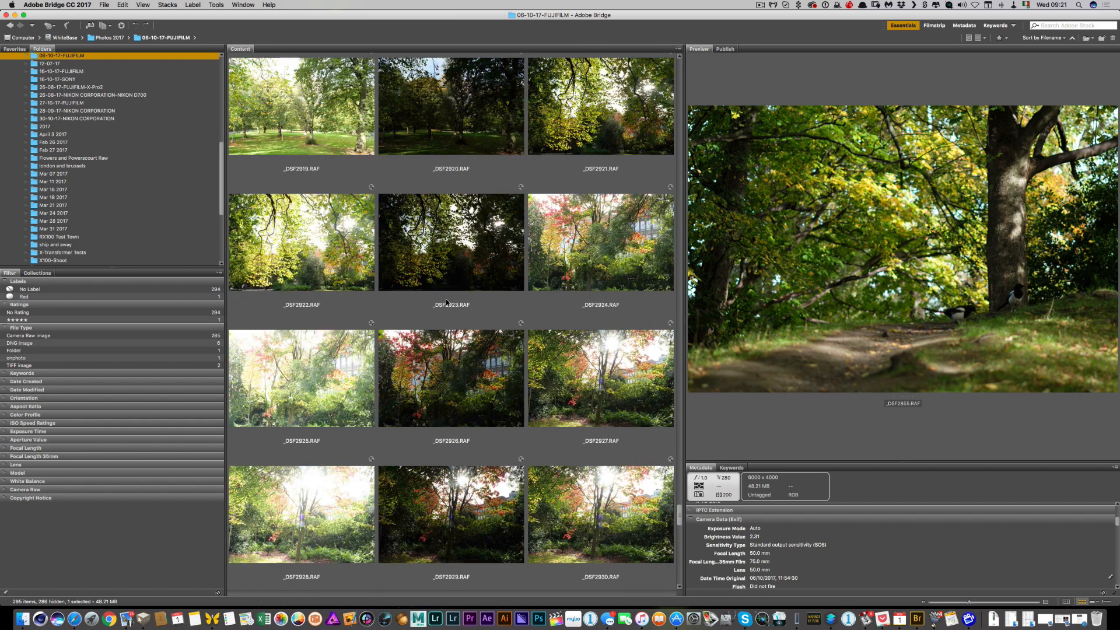
{"action": "left_click", "coordinate": [79, 102]}
{"action": "left_click", "coordinate": [603, 258]}
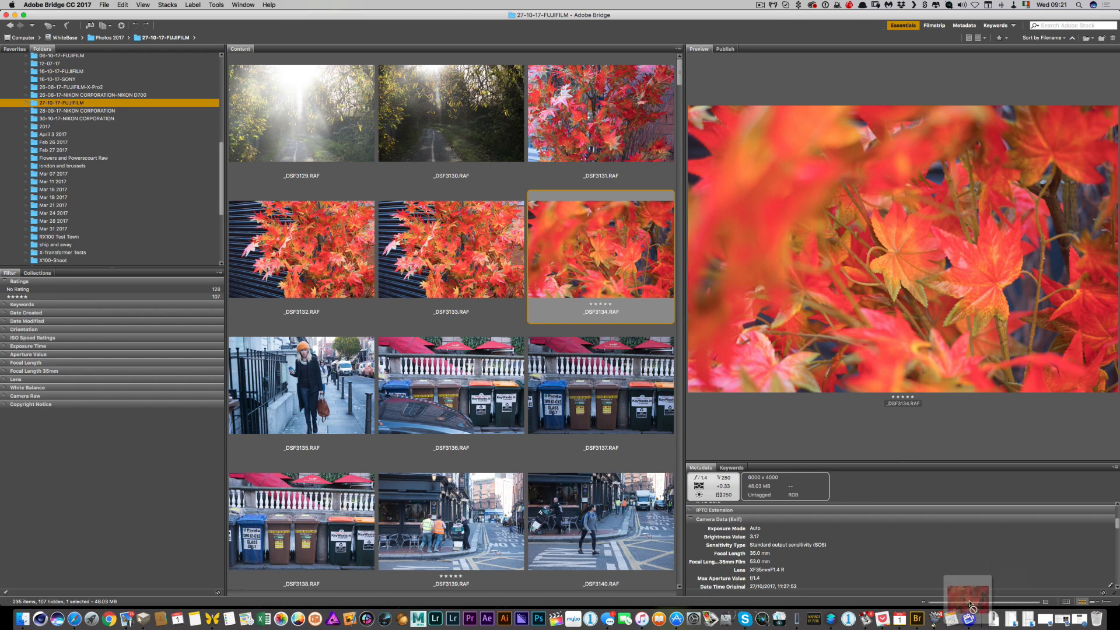
{"action": "left_click", "coordinate": [831, 621]}
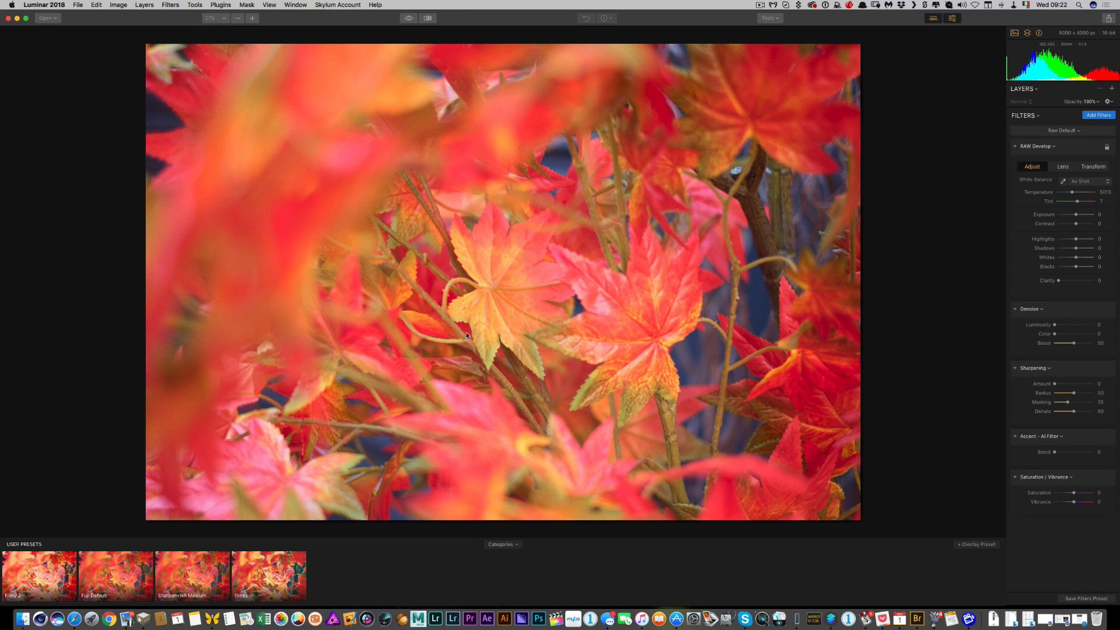
Step: Examine the maple leaf photo's unedited leaf veins, edges and stems at 100% zoom, finishing with the whole image in view
{"action": "left_click", "coordinate": [493, 284]}
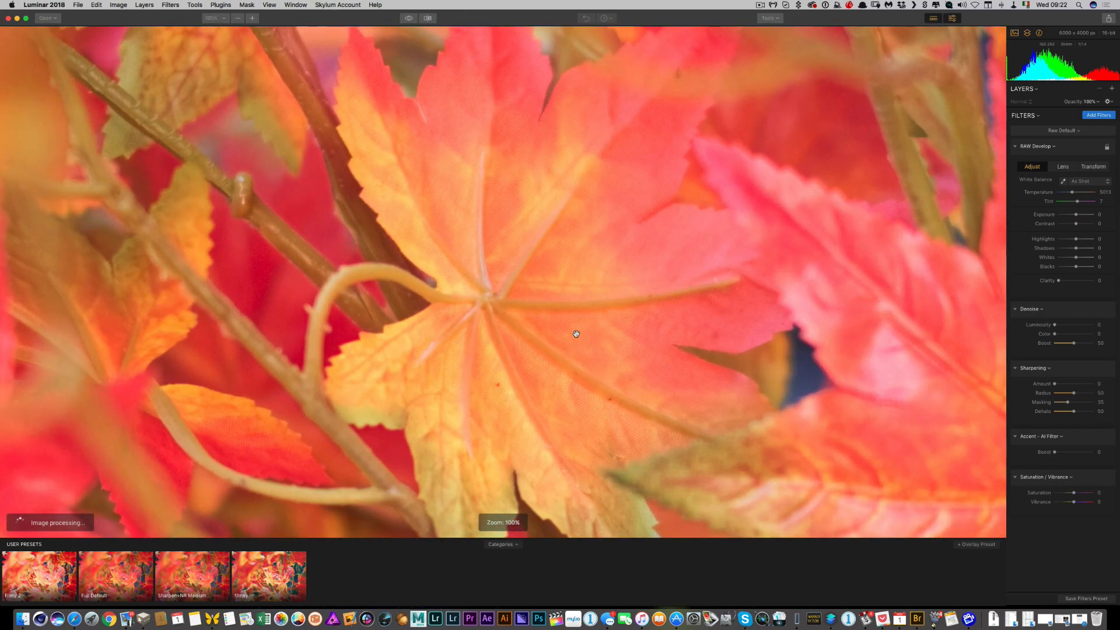
{"action": "scroll", "coordinate": [577, 334], "scroll_direction": "down", "scroll_amount": 3}
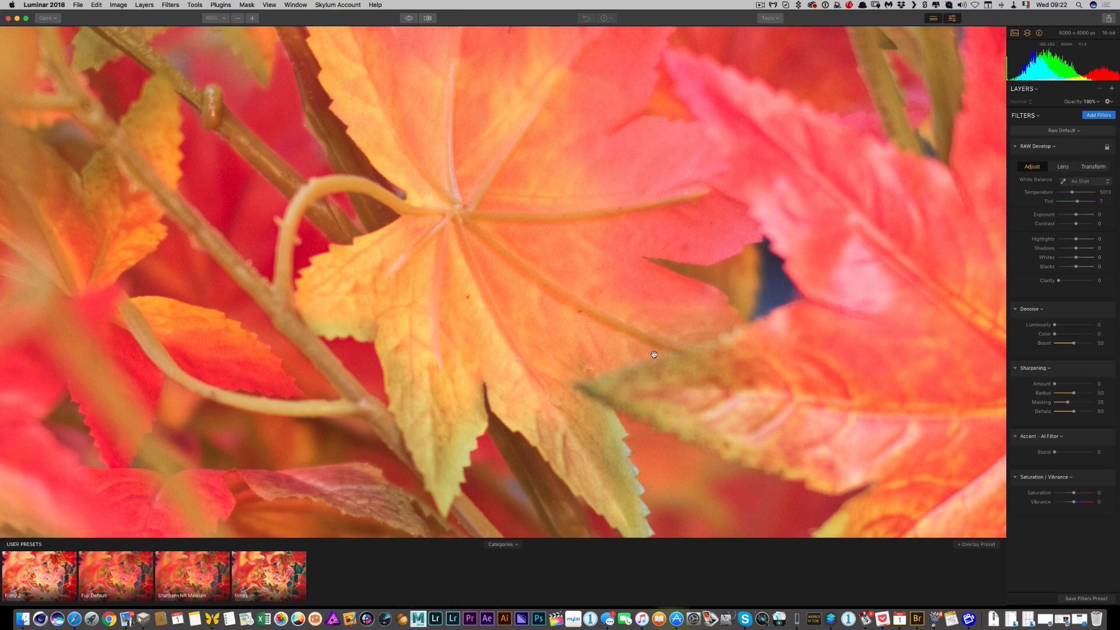
{"action": "left_click_drag", "start_coordinate": [539, 350], "coordinate": [638, 153]}
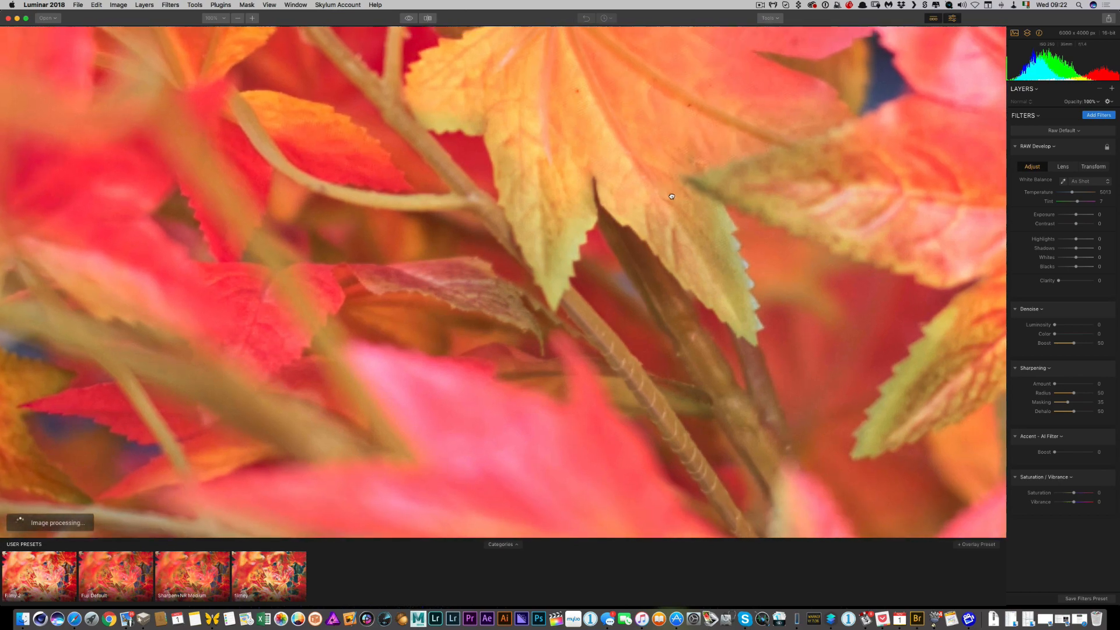
{"action": "left_click_drag", "start_coordinate": [672, 196], "coordinate": [607, 468]}
{"action": "left_click_drag", "start_coordinate": [907, 183], "coordinate": [375, 210]}
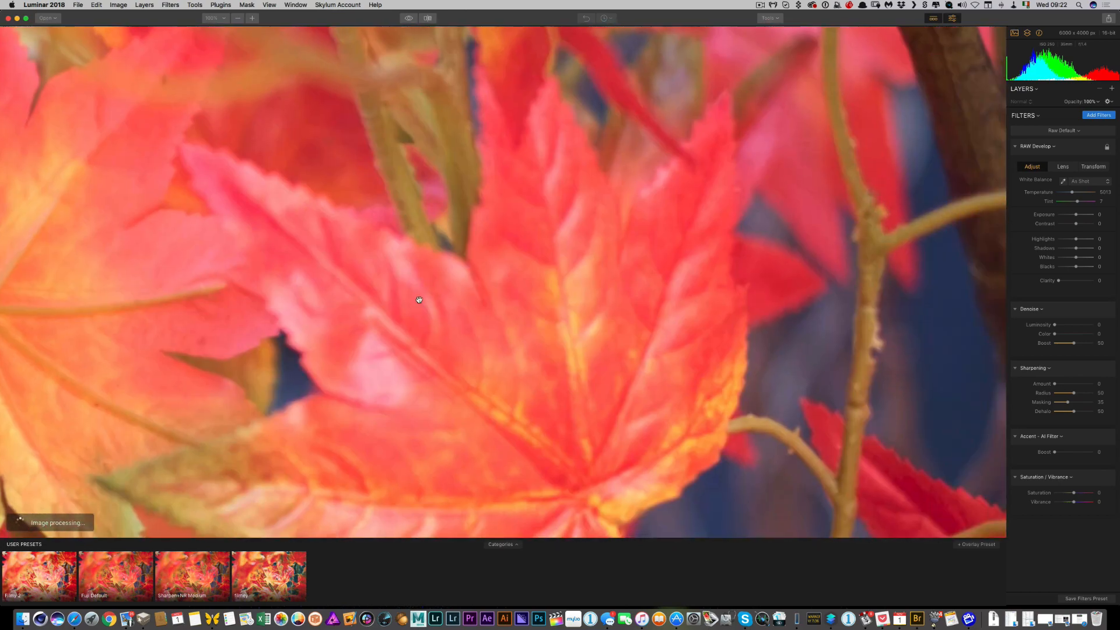
{"action": "left_click_drag", "start_coordinate": [419, 299], "coordinate": [591, 142]}
{"action": "left_click_drag", "start_coordinate": [359, 202], "coordinate": [665, 224]}
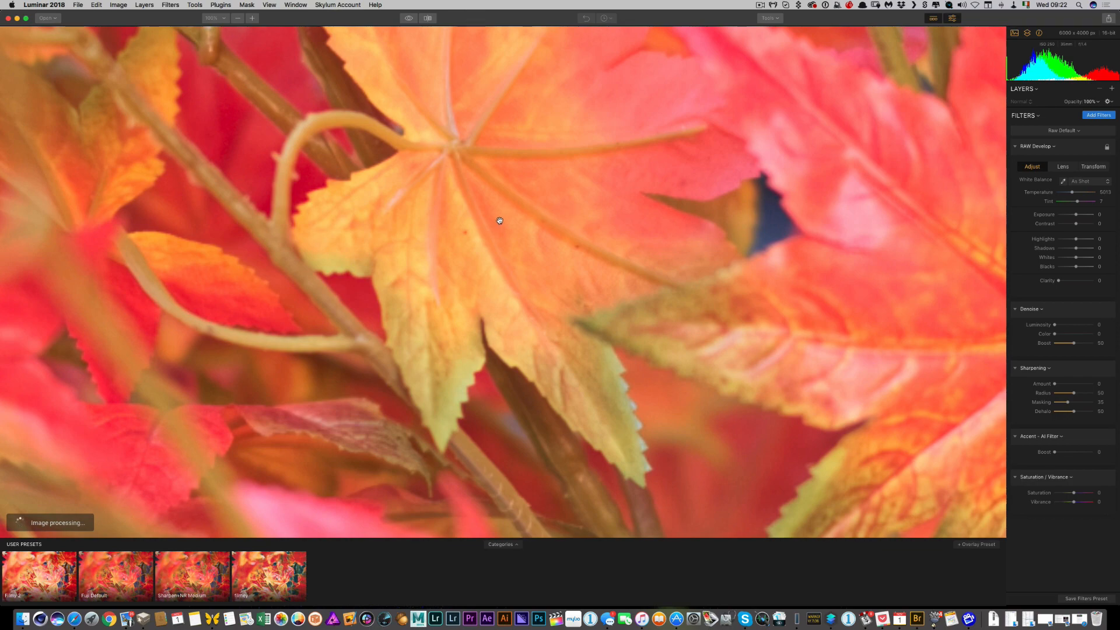
{"action": "left_click_drag", "start_coordinate": [499, 220], "coordinate": [458, 298]}
{"action": "key", "text": "super+0"}
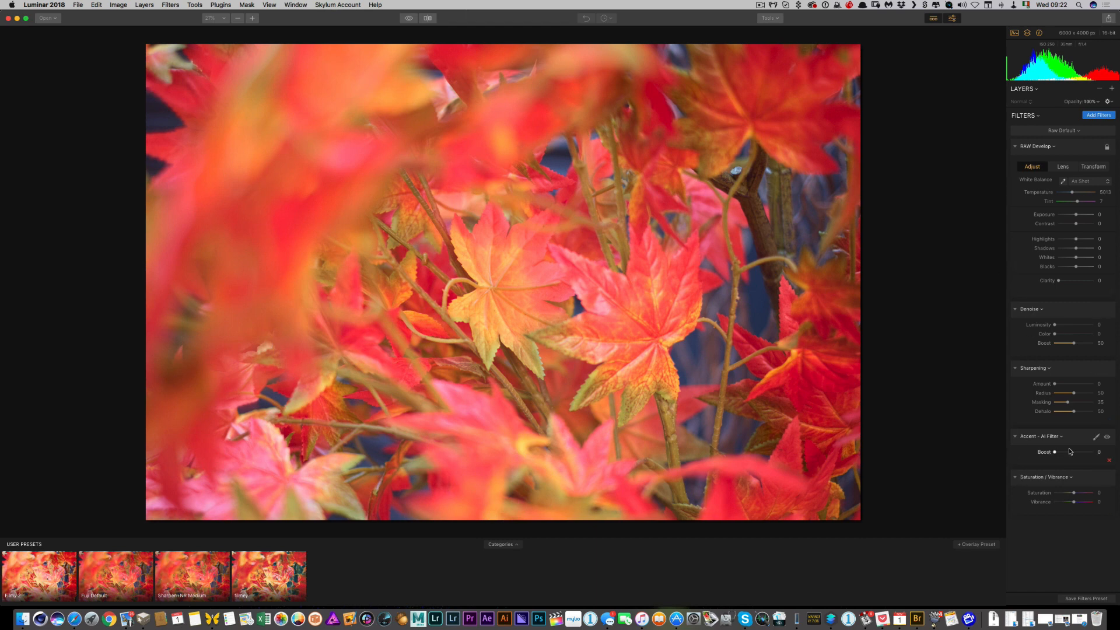
Step: Set the maple photo's Accent AI boost to 17, saturation to 6, vibrance to 2 and RAW Develop contrast to 15
{"action": "mouse_move", "coordinate": [1062, 454]}
{"action": "left_mouse_down"}
{"action": "mouse_move", "coordinate": [1084, 455]}
{"action": "mouse_move", "coordinate": [1061, 455]}
{"action": "left_mouse_up"}
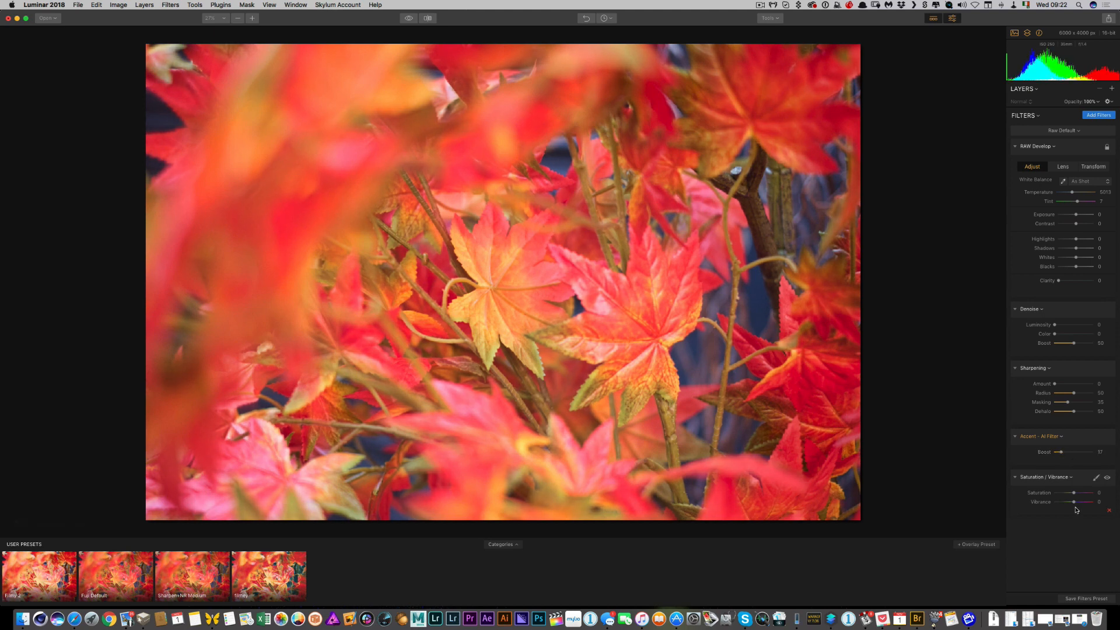
{"action": "left_click_drag", "start_coordinate": [1073, 501], "coordinate": [1076, 494]}
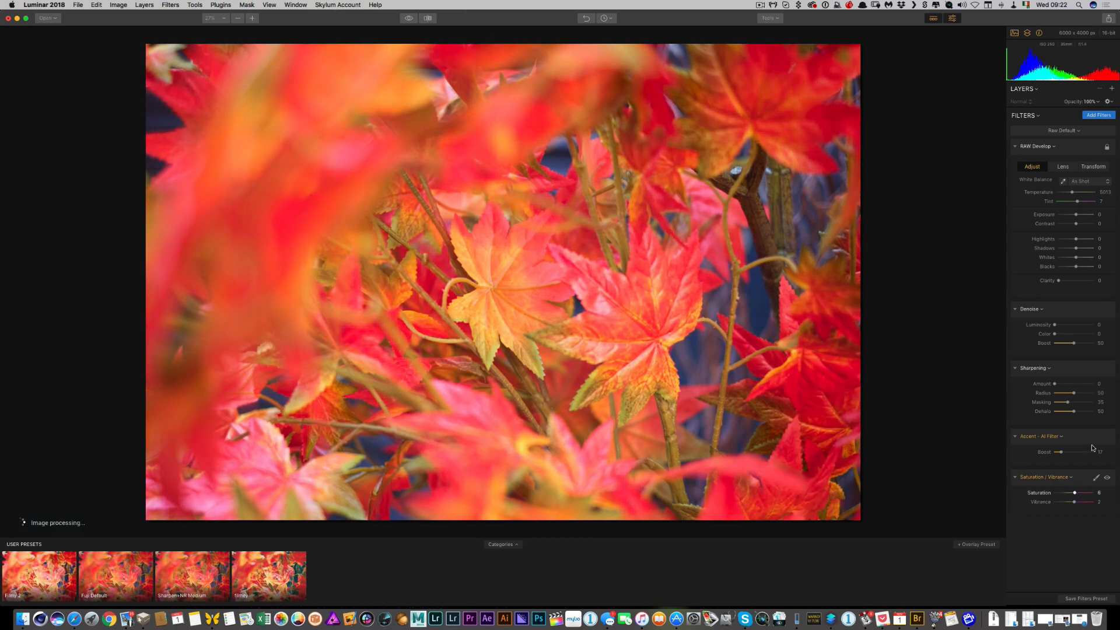
{"action": "left_click_drag", "start_coordinate": [1075, 224], "coordinate": [1079, 226]}
Step: Add a Curves filter and shape the master curve to darken the shadows, with anchor points in the upper midtones and highlights
{"action": "left_click", "coordinate": [1098, 115]}
{"action": "scroll", "coordinate": [965, 230], "scroll_direction": "down", "scroll_amount": 3}
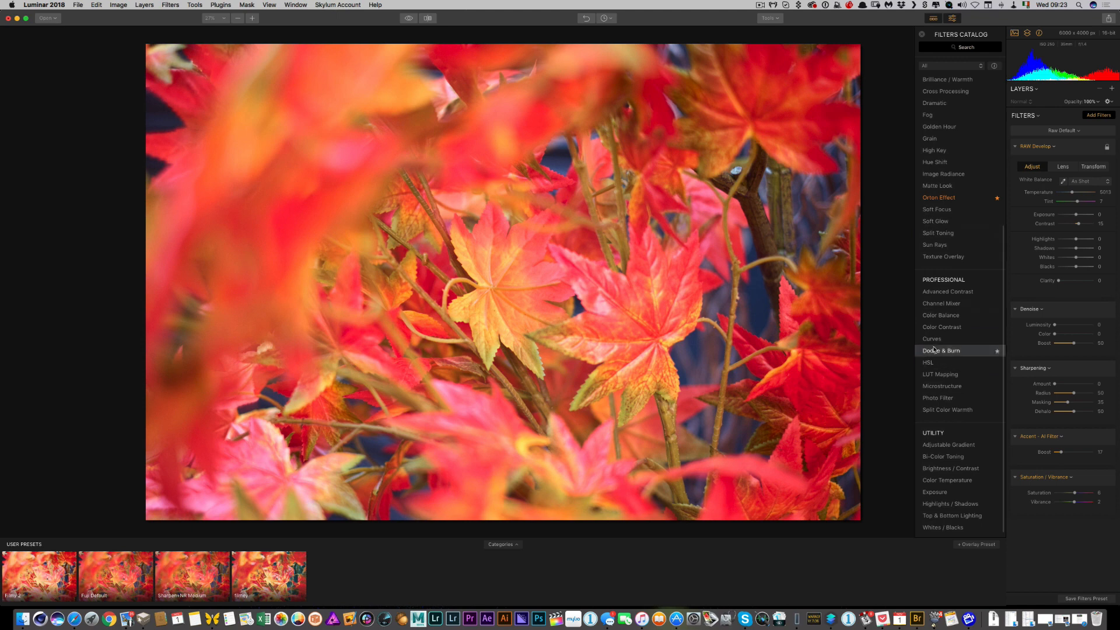
{"action": "left_click", "coordinate": [956, 339]}
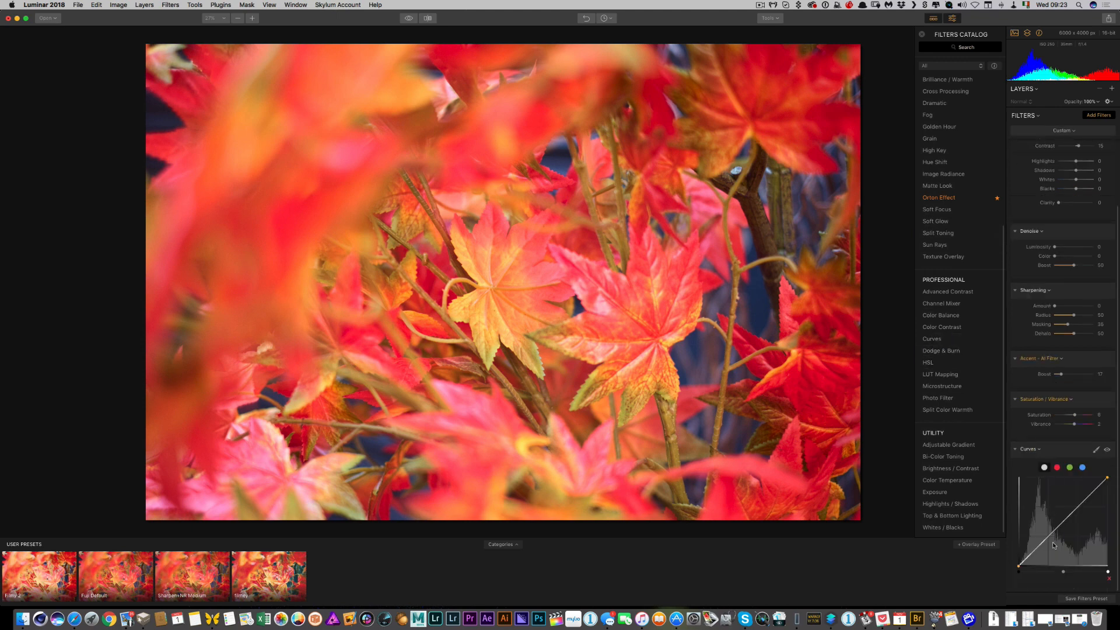
{"action": "left_click_drag", "start_coordinate": [1049, 535], "coordinate": [1047, 549]}
{"action": "left_click", "coordinate": [1088, 499]}
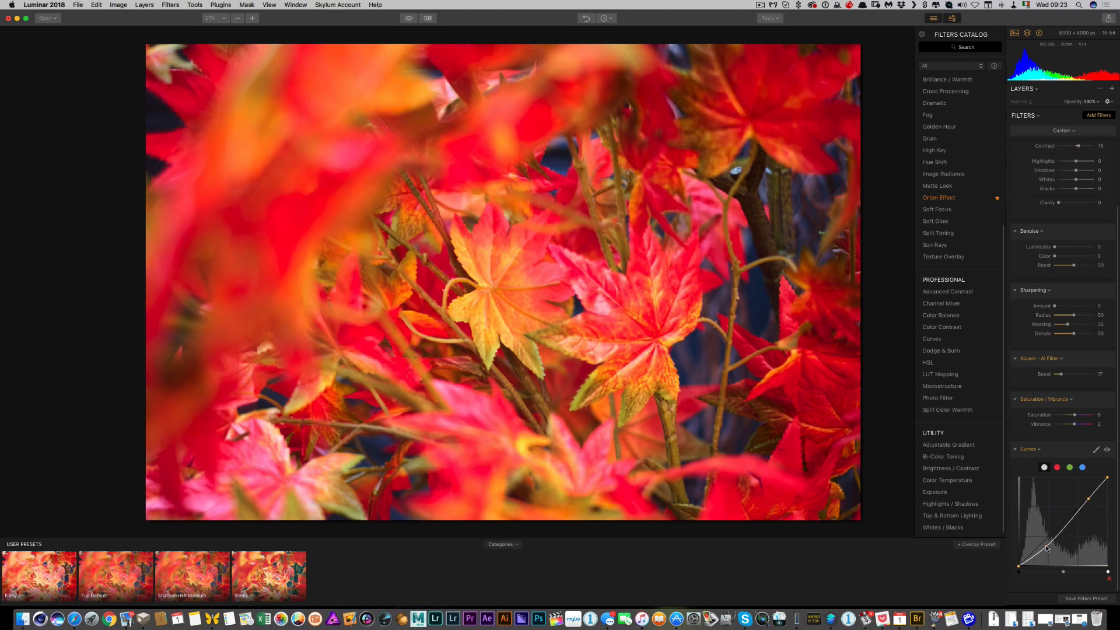
{"action": "left_click", "coordinate": [1074, 513]}
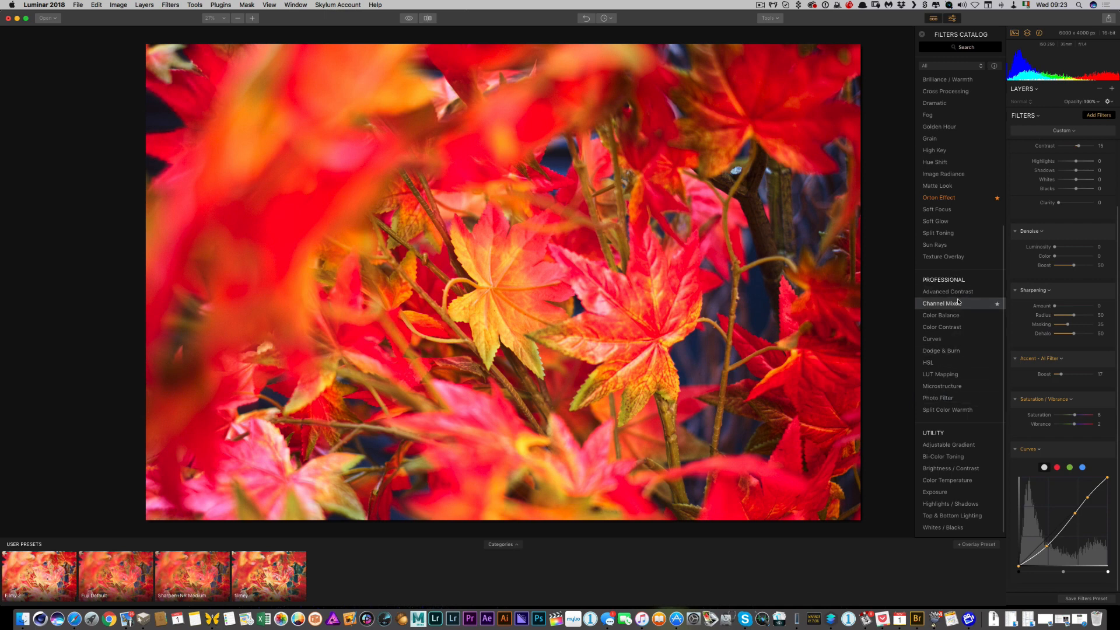
Step: Add an Orton Effect filter to the maple photo with its amount set to 12
{"action": "scroll", "coordinate": [958, 300], "scroll_direction": "down", "scroll_amount": 1}
{"action": "scroll", "coordinate": [948, 199], "scroll_direction": "up", "scroll_amount": 1}
{"action": "left_click", "coordinate": [948, 199]}
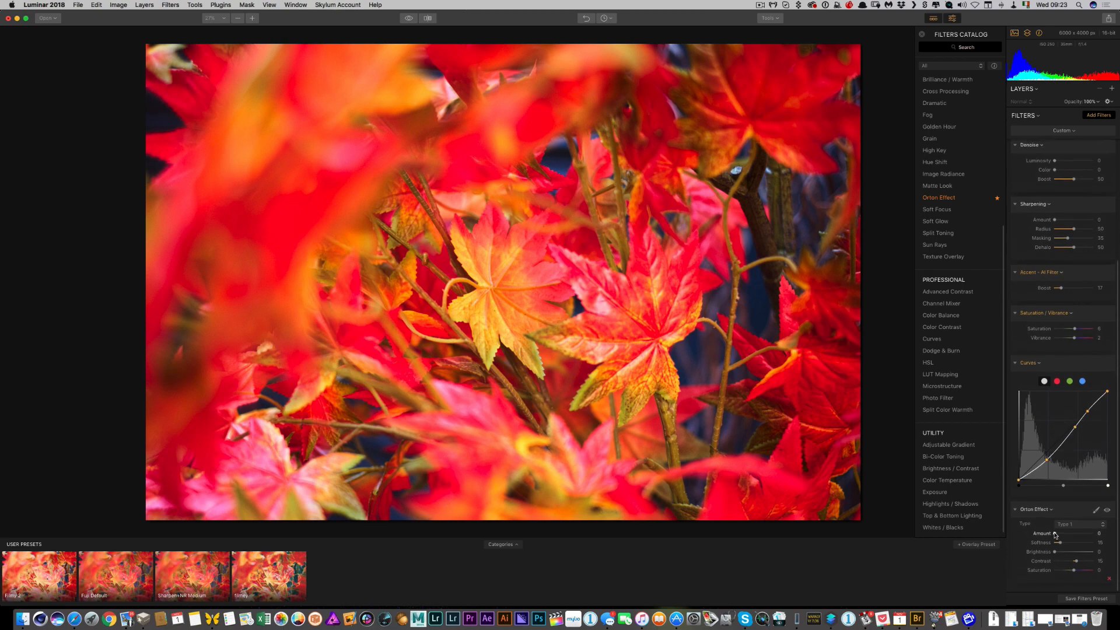
{"action": "left_click_drag", "start_coordinate": [1054, 532], "coordinate": [1059, 534]}
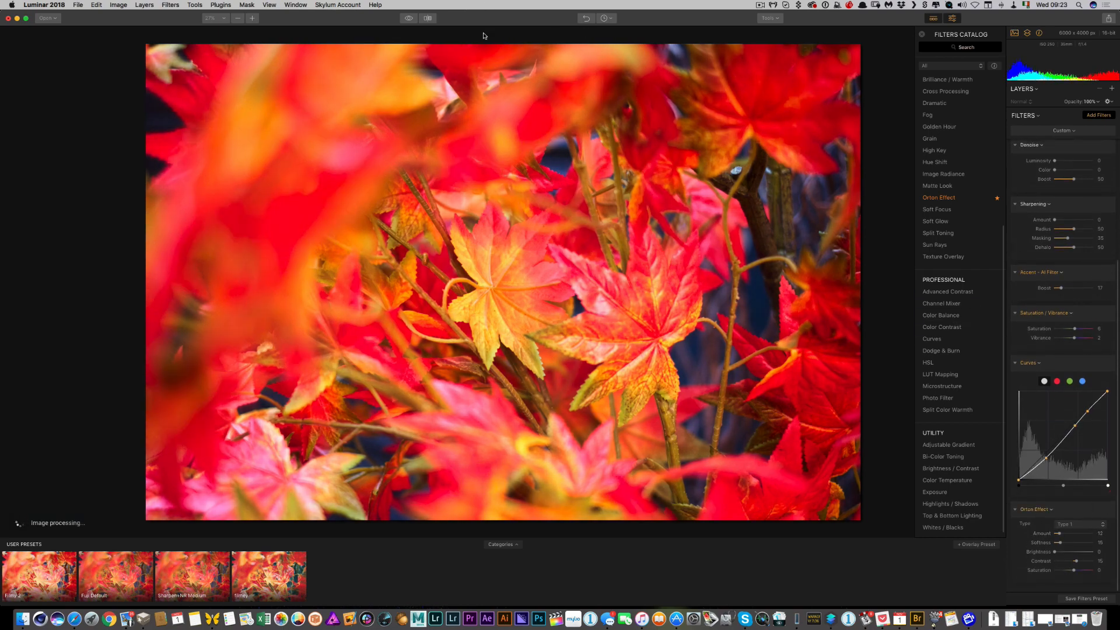
Step: Compare the edited maple photo with the original and check the central leaf's detail at 100% zoom
{"action": "left_click", "coordinate": [402, 20]}
{"action": "left_click", "coordinate": [402, 19]}
{"action": "left_click", "coordinate": [402, 20]}
{"action": "left_click", "coordinate": [402, 19]}
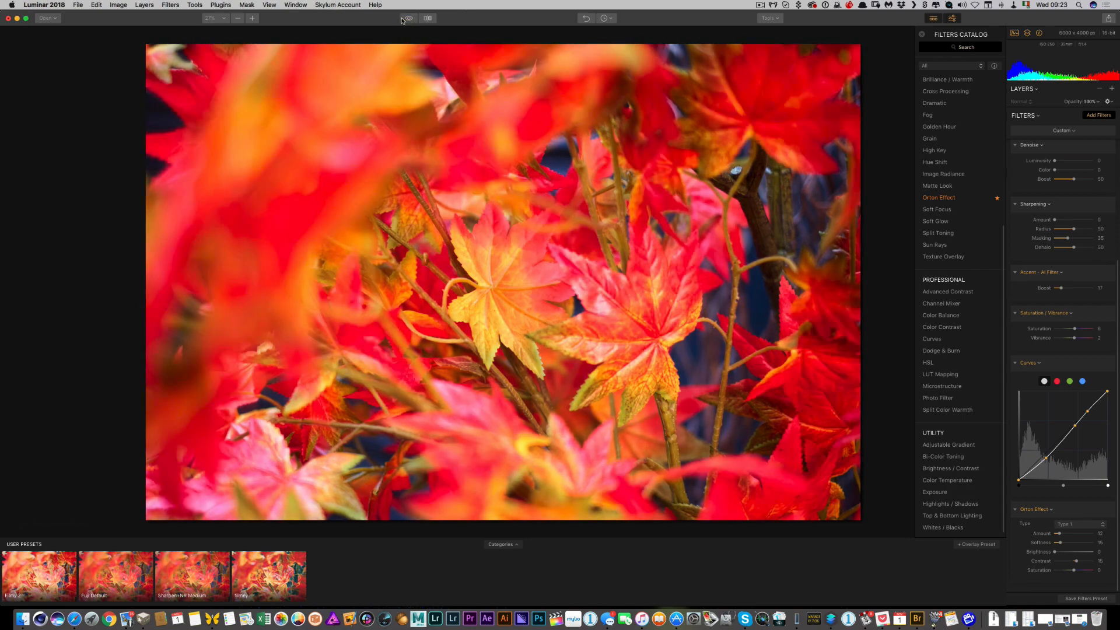
{"action": "double_click", "coordinate": [494, 266]}
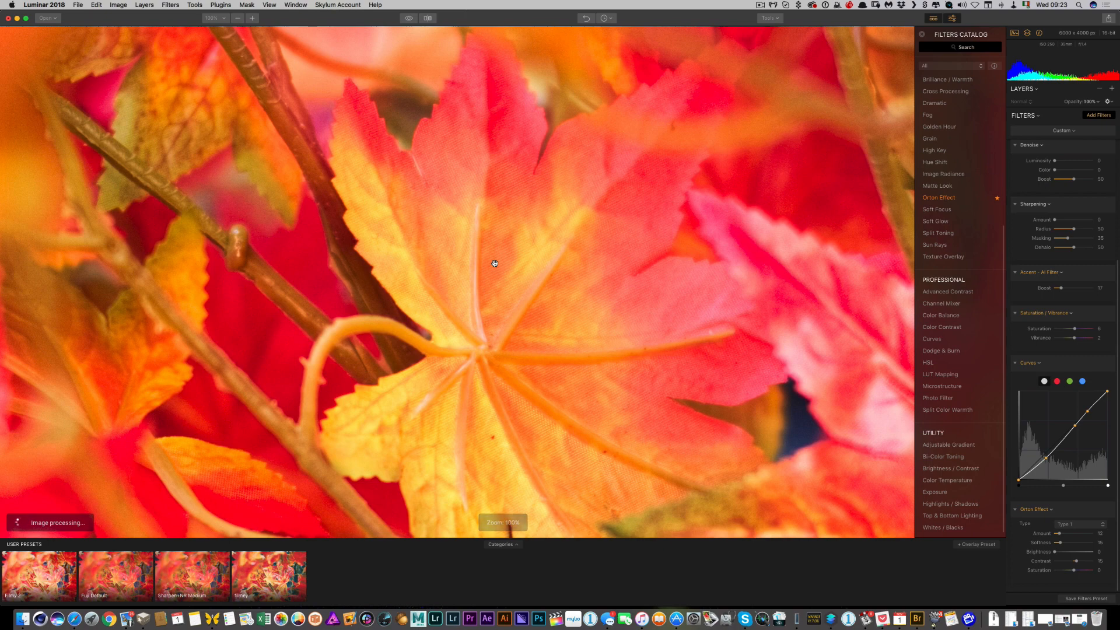
{"action": "double_click", "coordinate": [495, 263]}
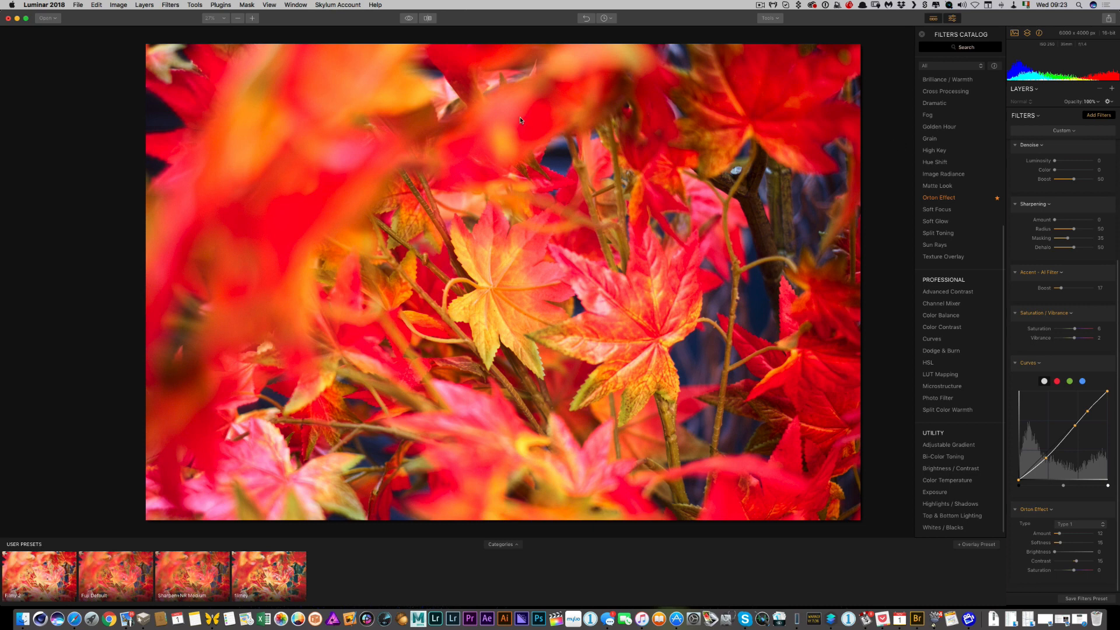
Step: Close the maple image without saving, and open the bus photo _DSF2676.RAF from Adobe Bridge's 06-10-17-FUJIFILM folder in Luminar 2018
{"action": "left_click", "coordinate": [9, 18]}
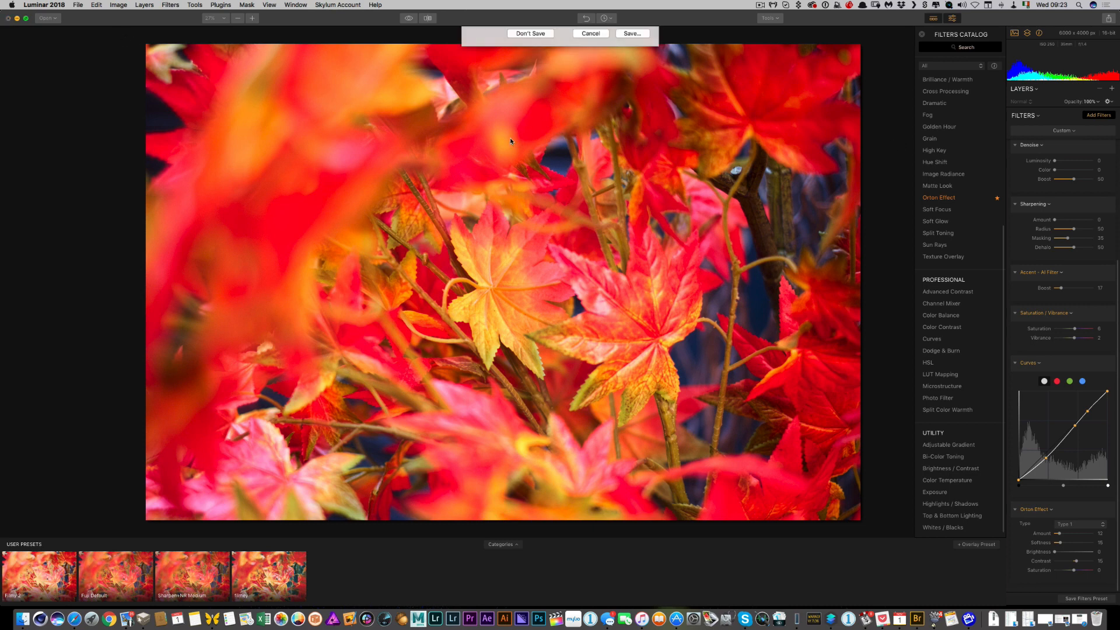
{"action": "left_click", "coordinate": [529, 74]}
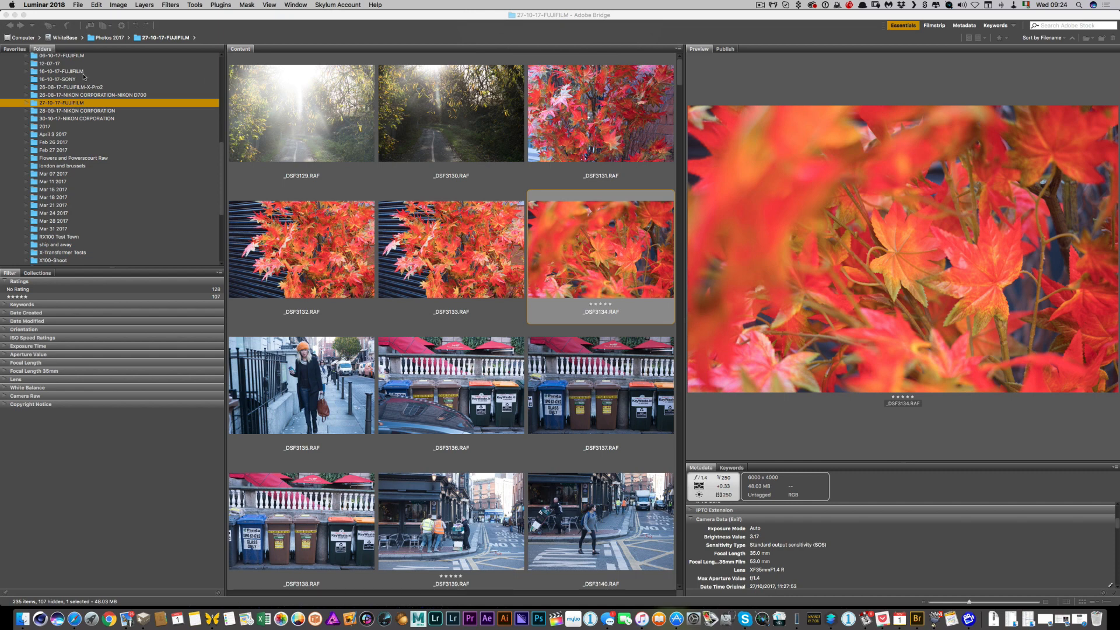
{"action": "scroll", "coordinate": [347, 185], "scroll_direction": "down", "scroll_amount": 5}
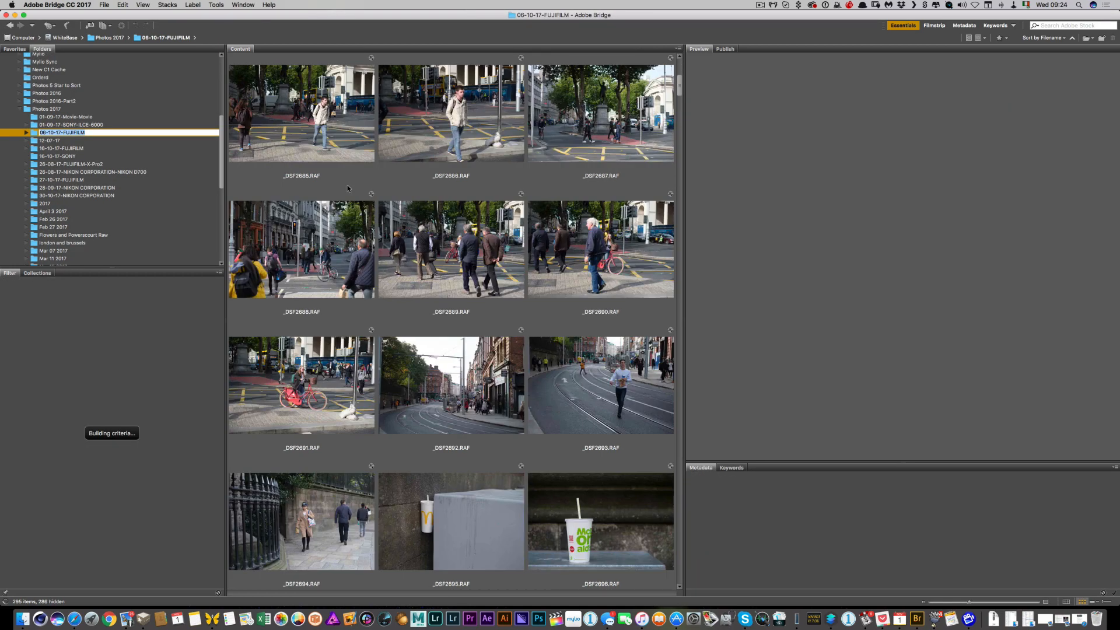
{"action": "scroll", "coordinate": [348, 186], "scroll_direction": "up", "scroll_amount": 1}
{"action": "scroll", "coordinate": [347, 188], "scroll_direction": "up", "scroll_amount": 5}
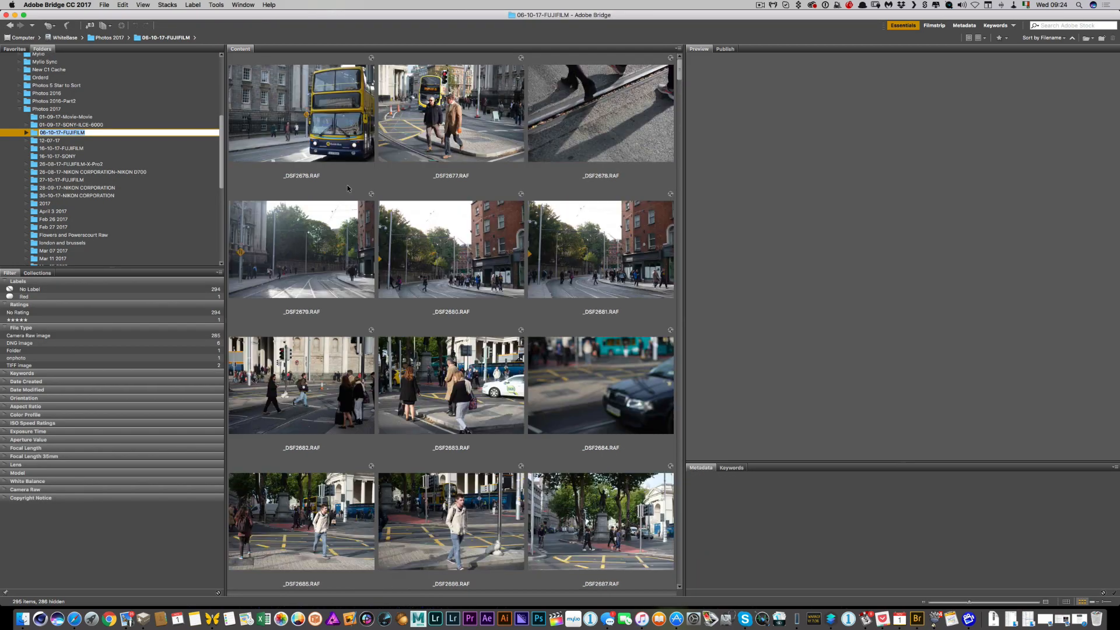
{"action": "left_click", "coordinate": [321, 98]}
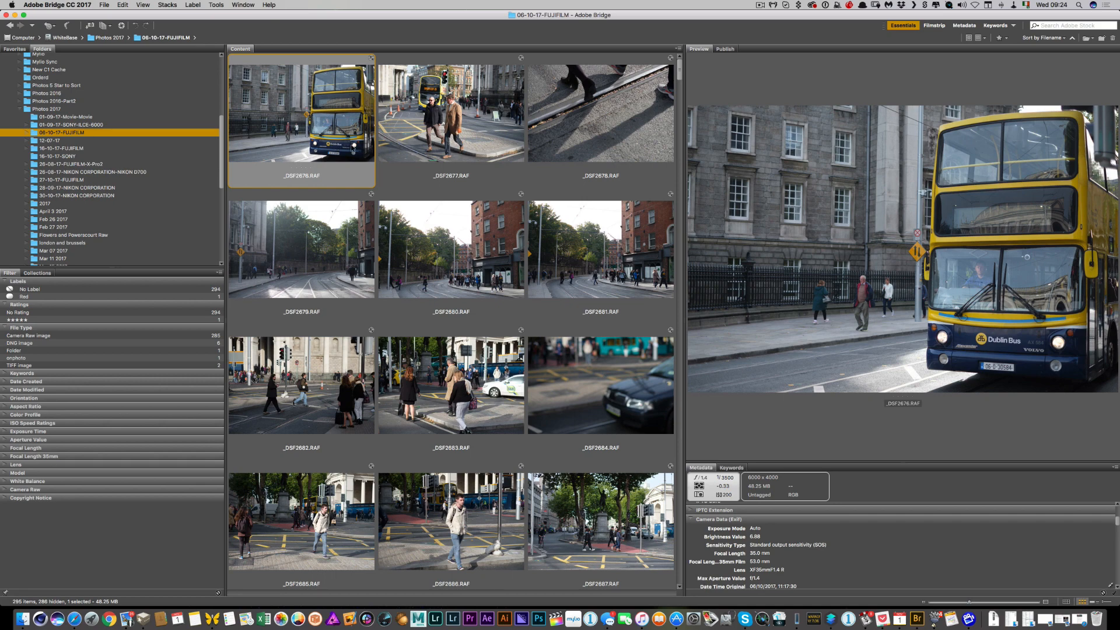
{"action": "left_click_drag", "start_coordinate": [354, 148], "coordinate": [814, 609]}
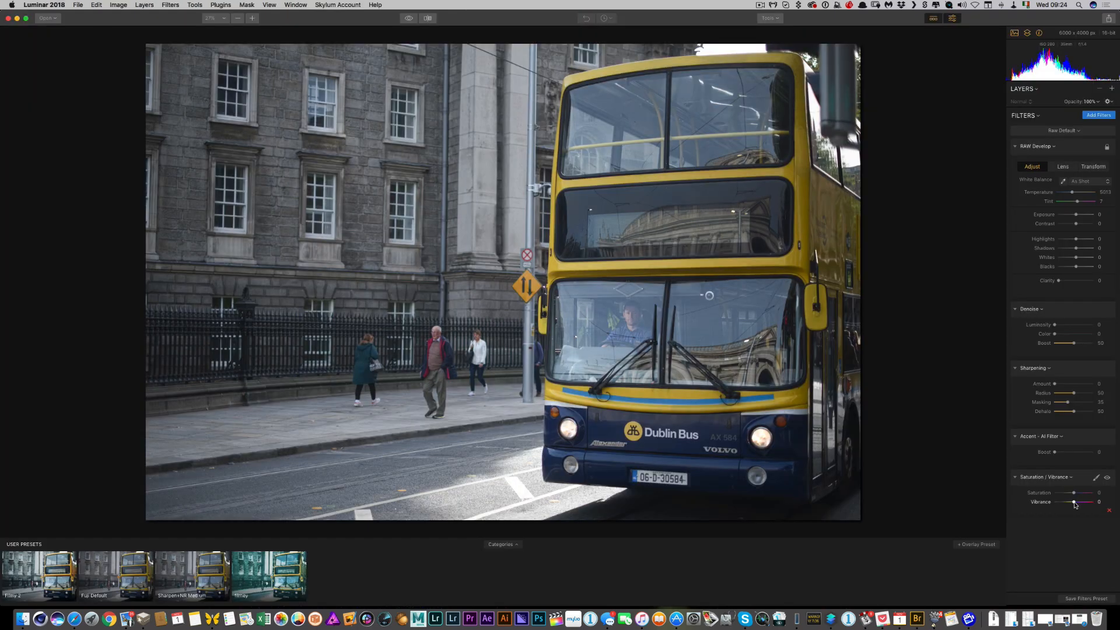
Step: Set the bus photo's saturation to 34 and its RAW Develop contrast to 7
{"action": "left_click_drag", "start_coordinate": [1074, 493], "coordinate": [1081, 493]}
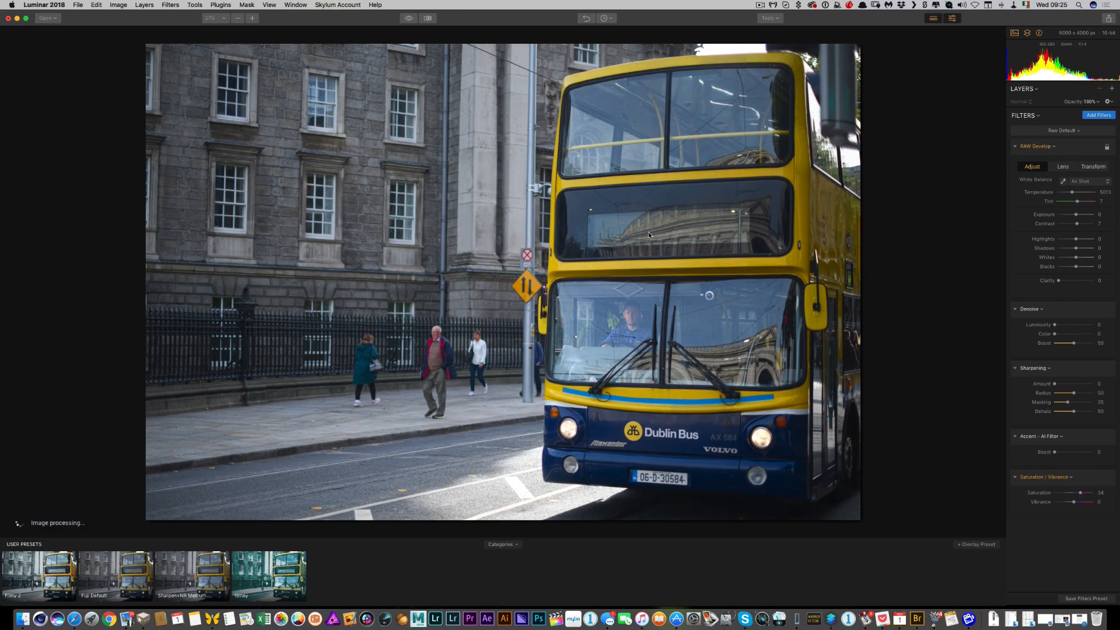
Step: Examine the bus's window reflections, driver, wipers, headlights and front lettering at 100% zoom
{"action": "left_click", "coordinate": [636, 223]}
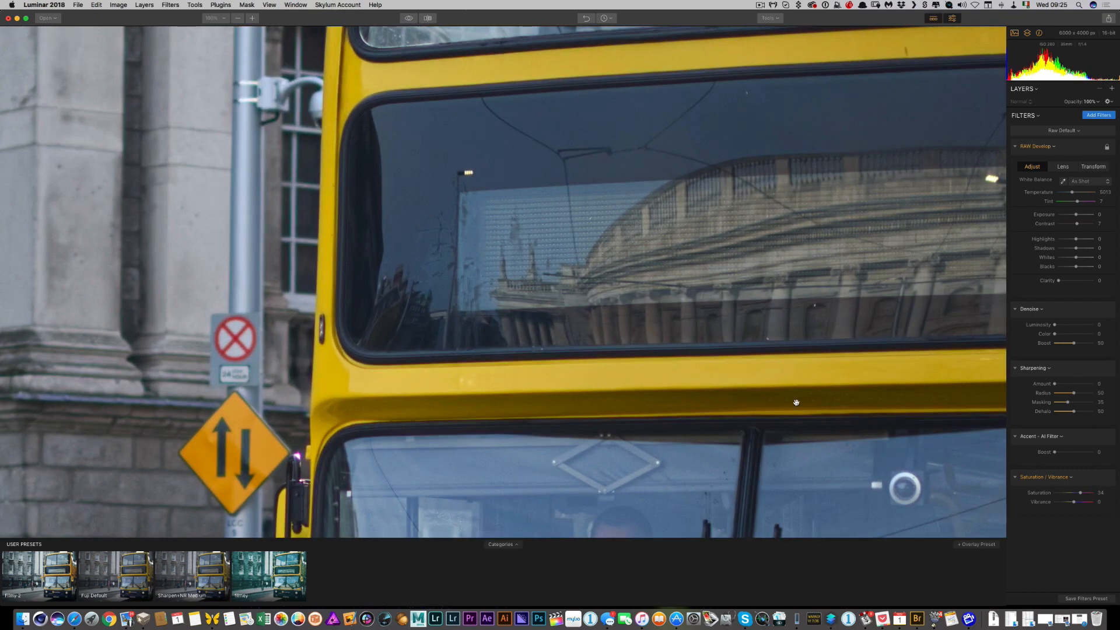
{"action": "left_click_drag", "start_coordinate": [802, 417], "coordinate": [635, 208]}
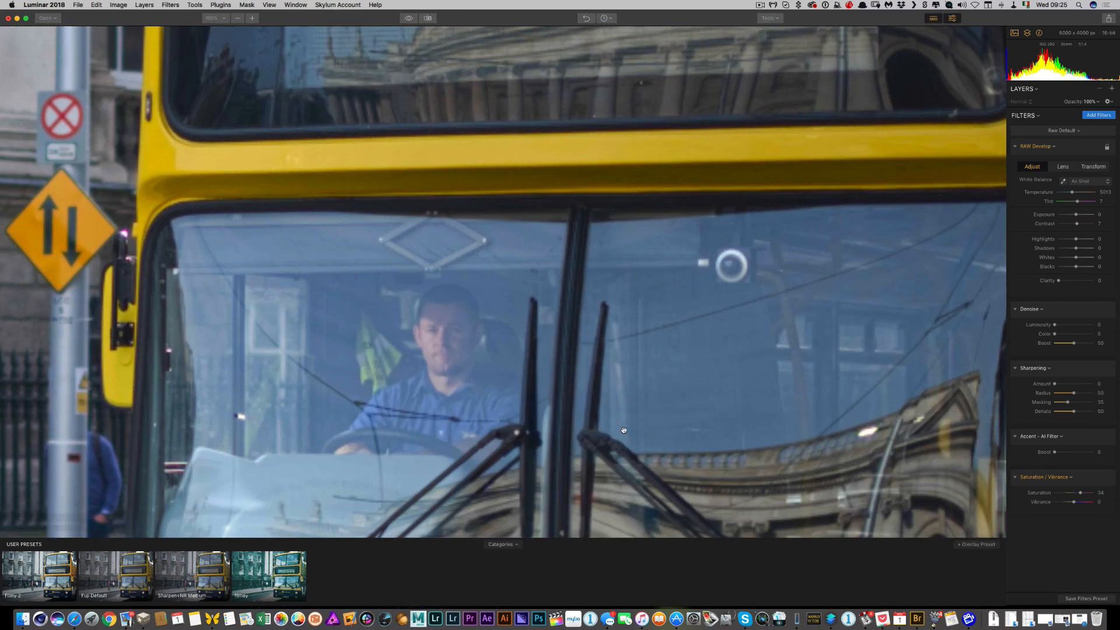
{"action": "left_click_drag", "start_coordinate": [629, 161], "coordinate": [572, 340]}
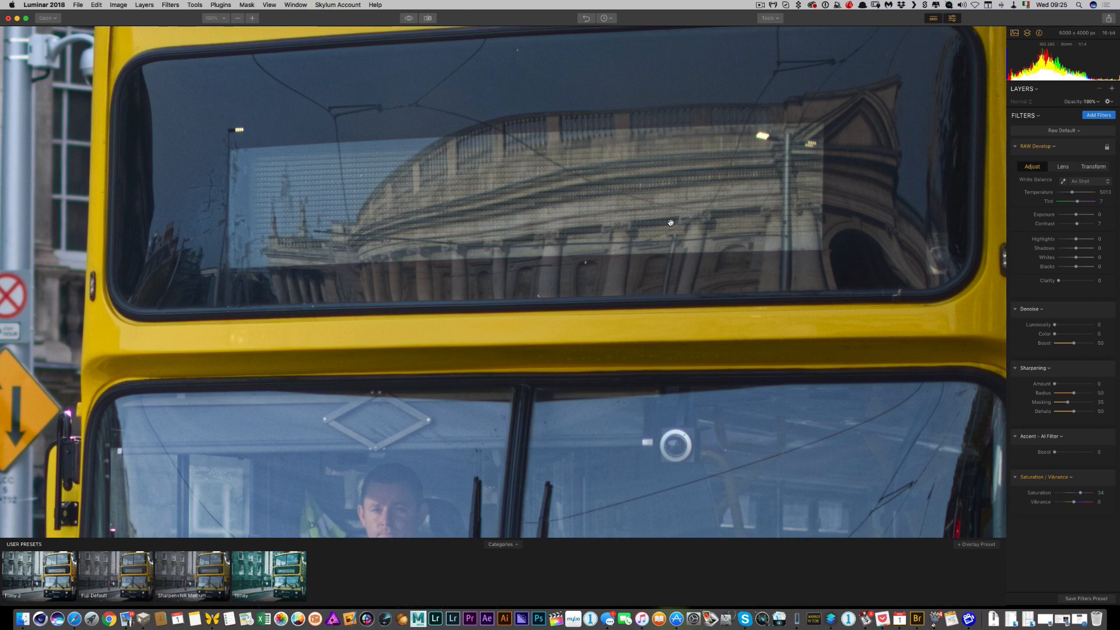
{"action": "scroll", "coordinate": [671, 222], "scroll_direction": "up", "scroll_amount": 10}
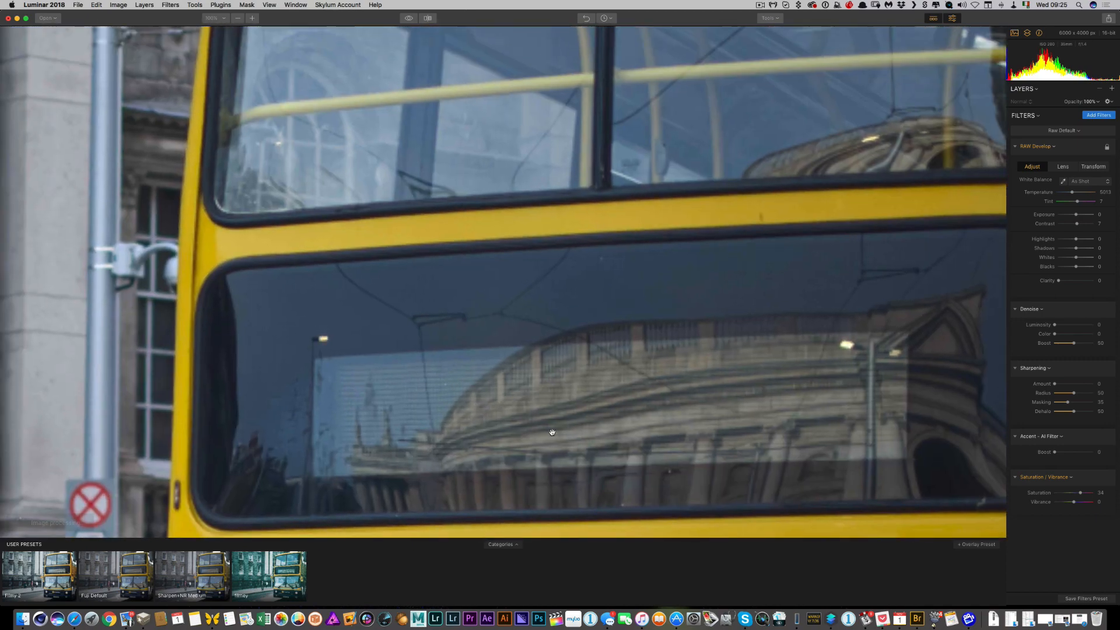
{"action": "scroll", "coordinate": [552, 432], "scroll_direction": "down", "scroll_amount": 10}
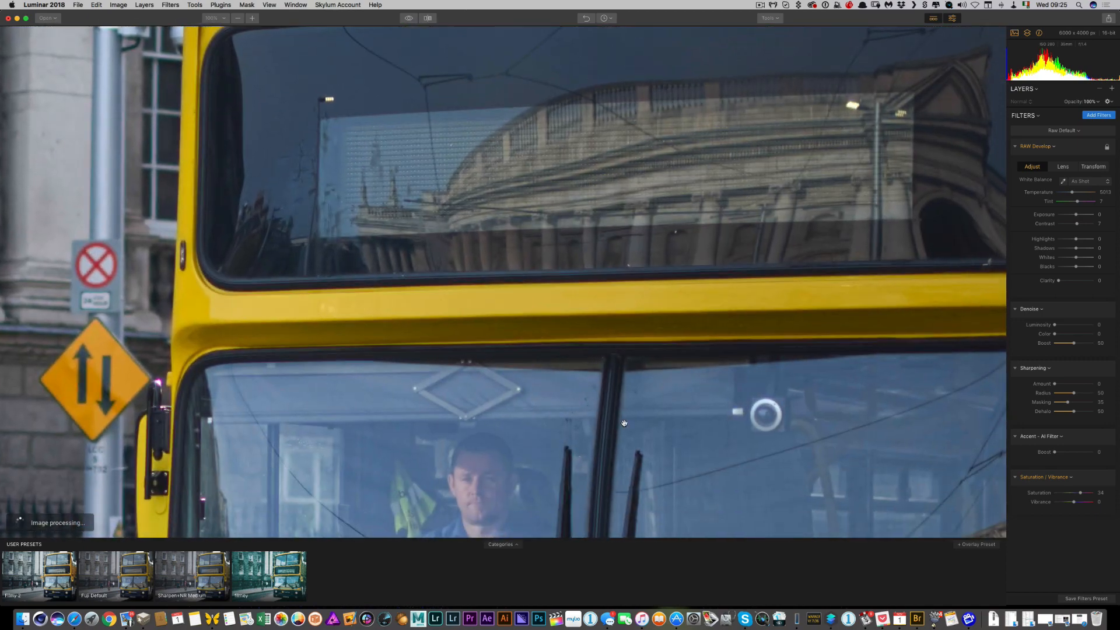
{"action": "left_click_drag", "start_coordinate": [624, 423], "coordinate": [573, 178]}
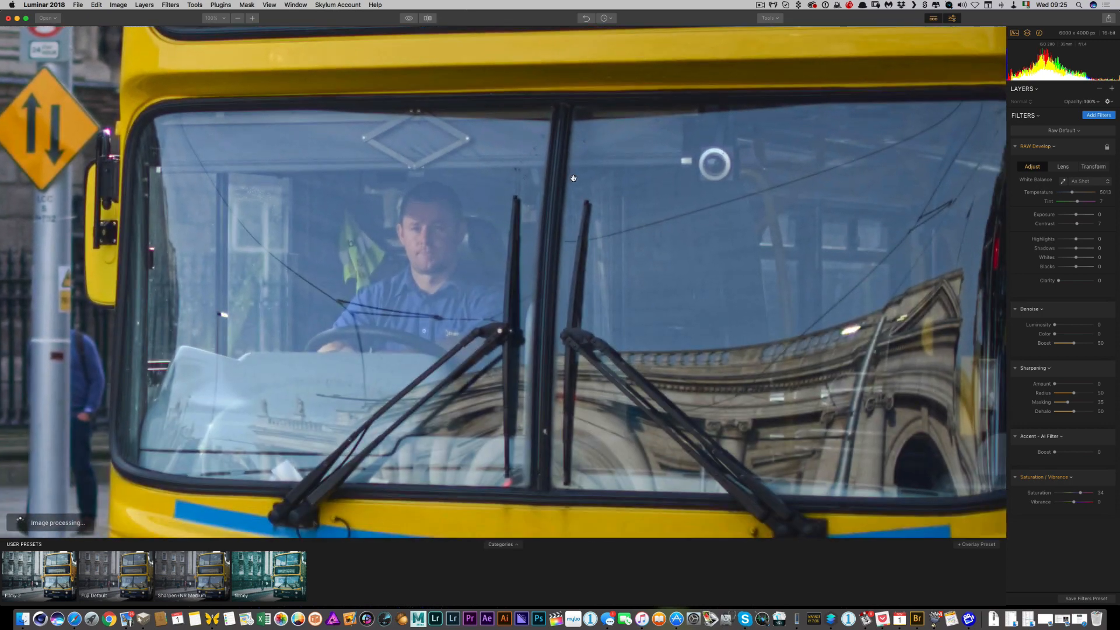
{"action": "left_click_drag", "start_coordinate": [481, 380], "coordinate": [488, 297]}
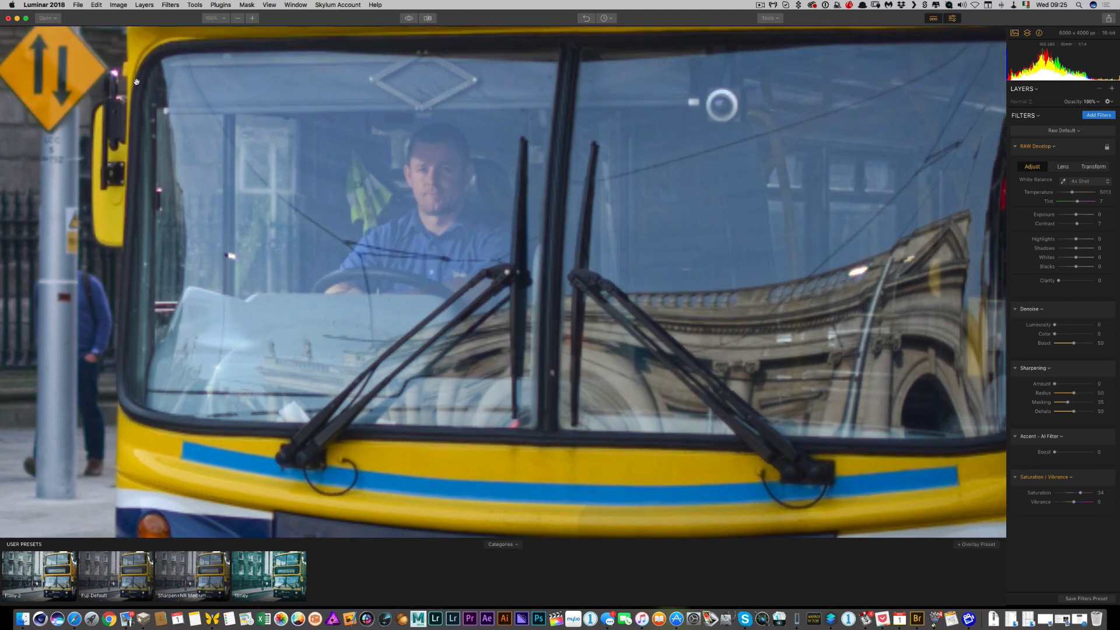
{"action": "left_click_drag", "start_coordinate": [194, 149], "coordinate": [252, 160]}
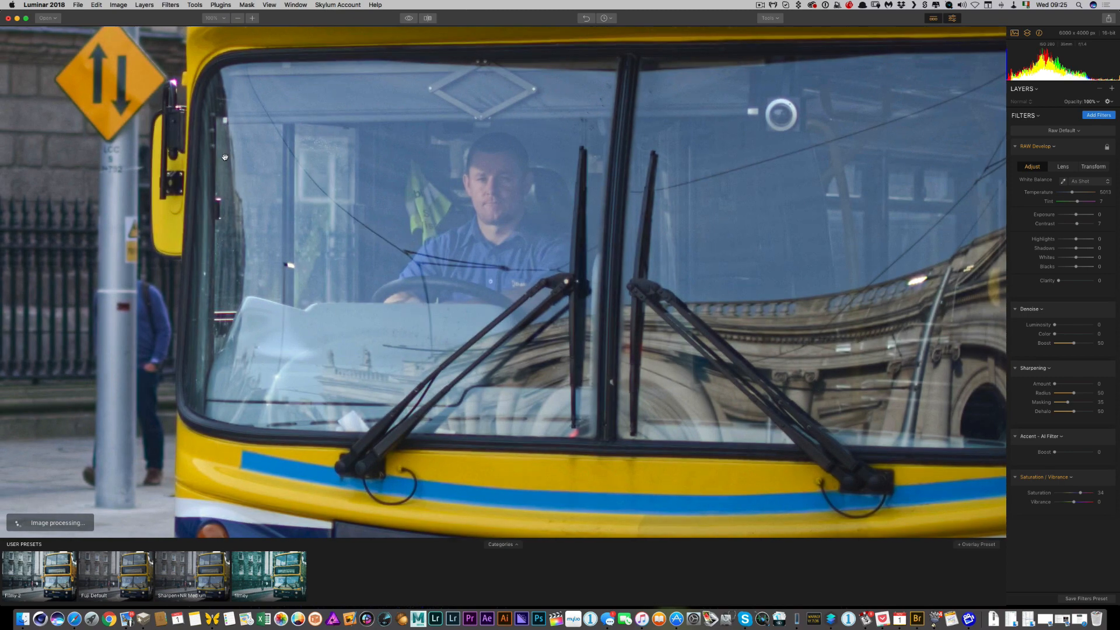
{"action": "left_click_drag", "start_coordinate": [449, 354], "coordinate": [414, 242]}
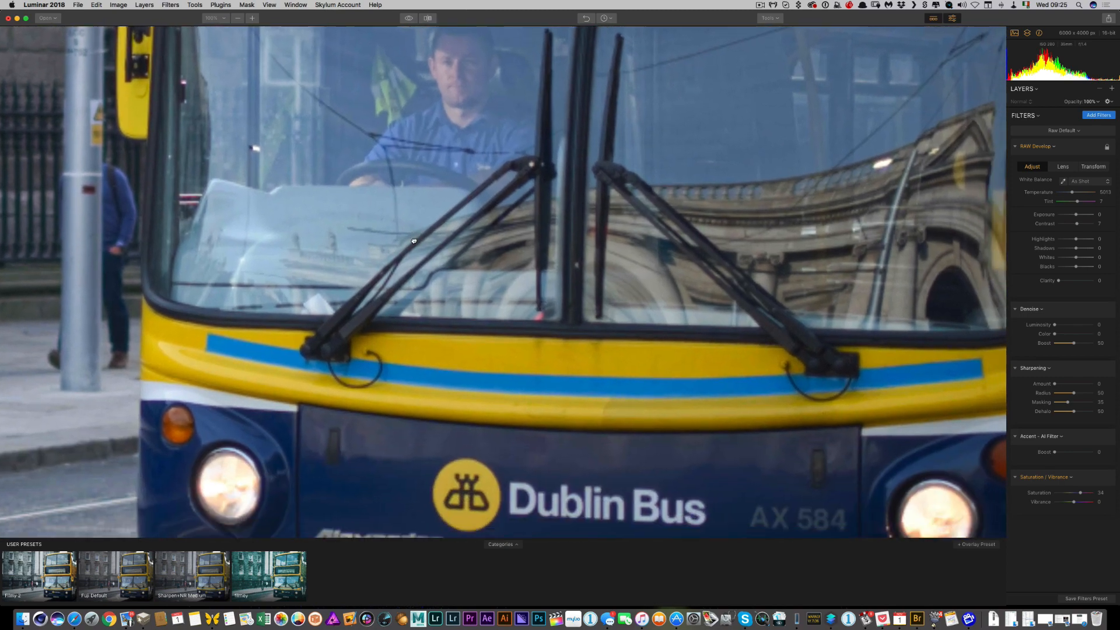
{"action": "left_click_drag", "start_coordinate": [470, 355], "coordinate": [418, 223]}
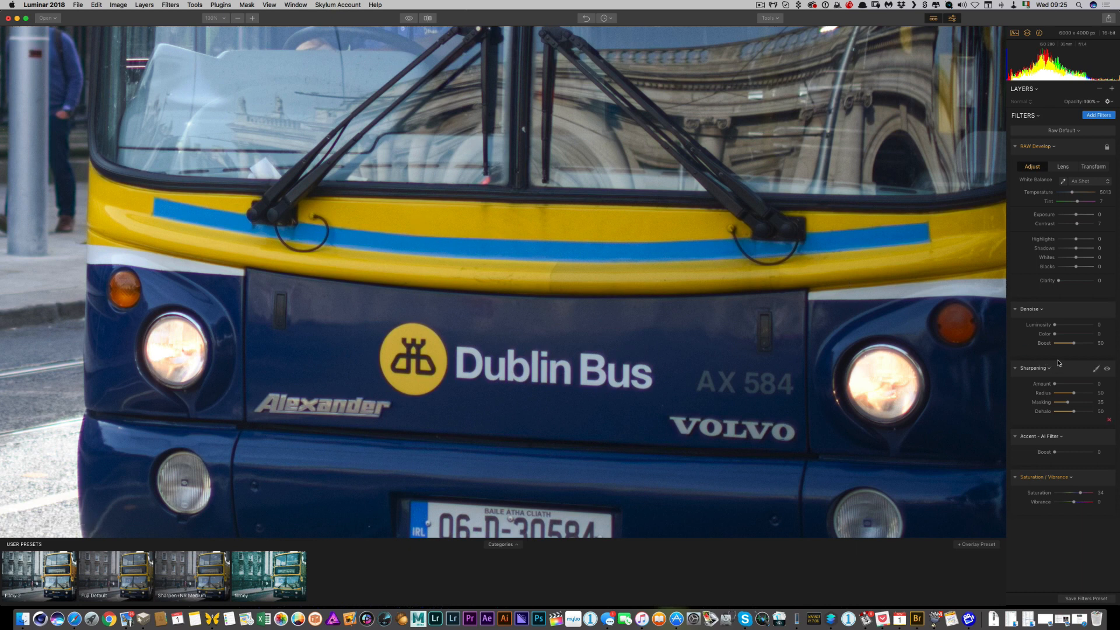
Step: Apply the Fuji Default user preset to the bus photo at full strength, amount 100
{"action": "left_click", "coordinate": [121, 574]}
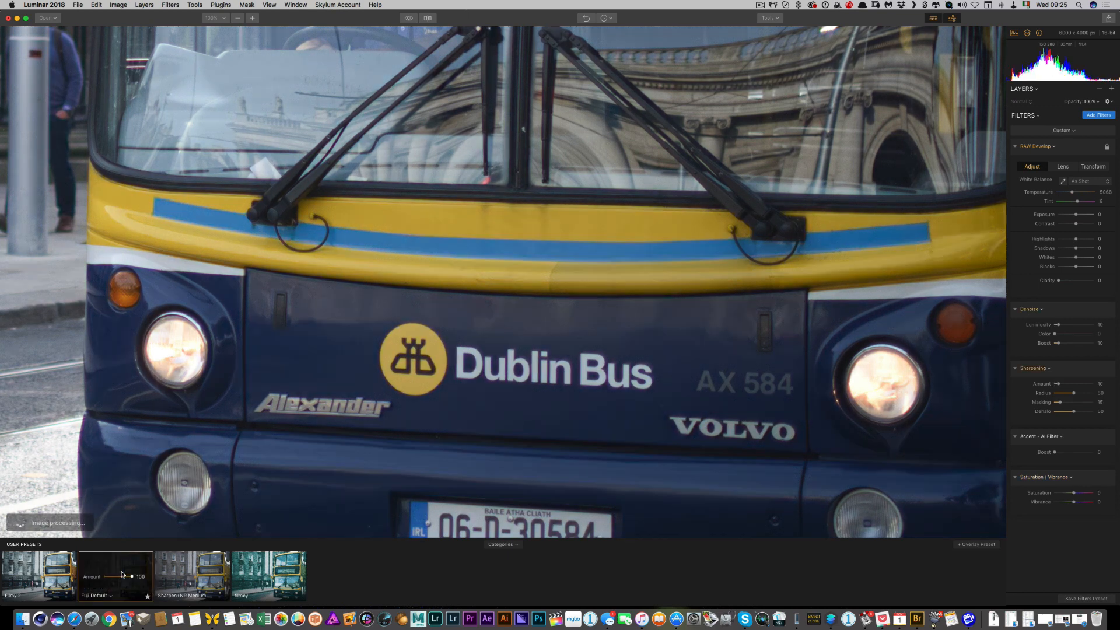
Step: Set the bus photo's Denoise luminosity to 0 and its Sharpening amount to 17 with masking 13
{"action": "left_click_drag", "start_coordinate": [1057, 325], "coordinate": [1051, 326]}
{"action": "double_click", "coordinate": [1052, 327]}
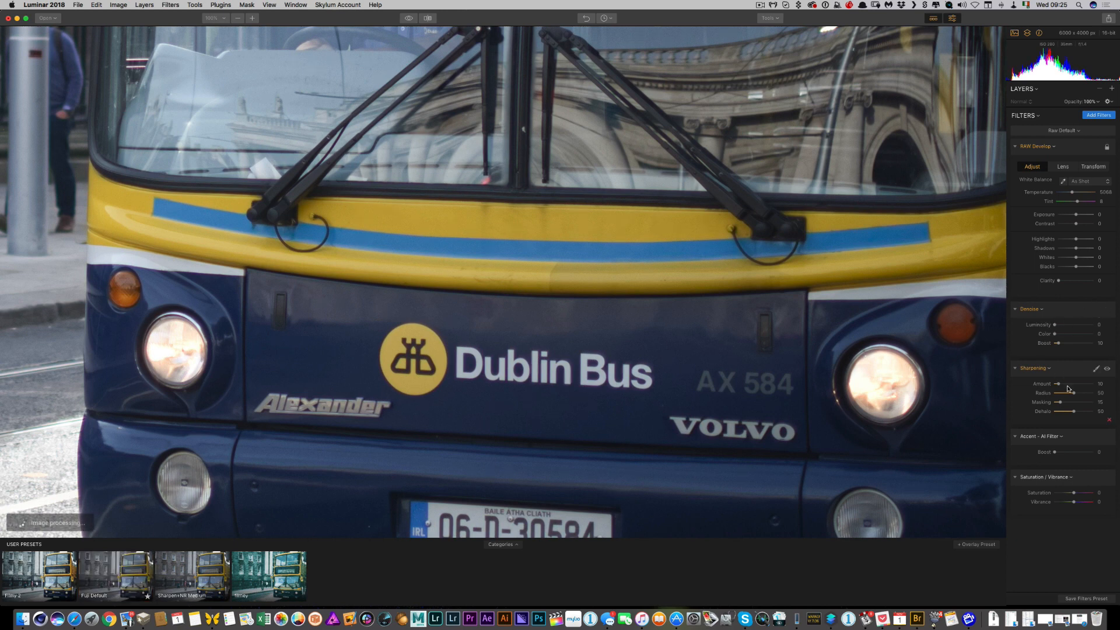
{"action": "left_click_drag", "start_coordinate": [1063, 385], "coordinate": [1061, 384]}
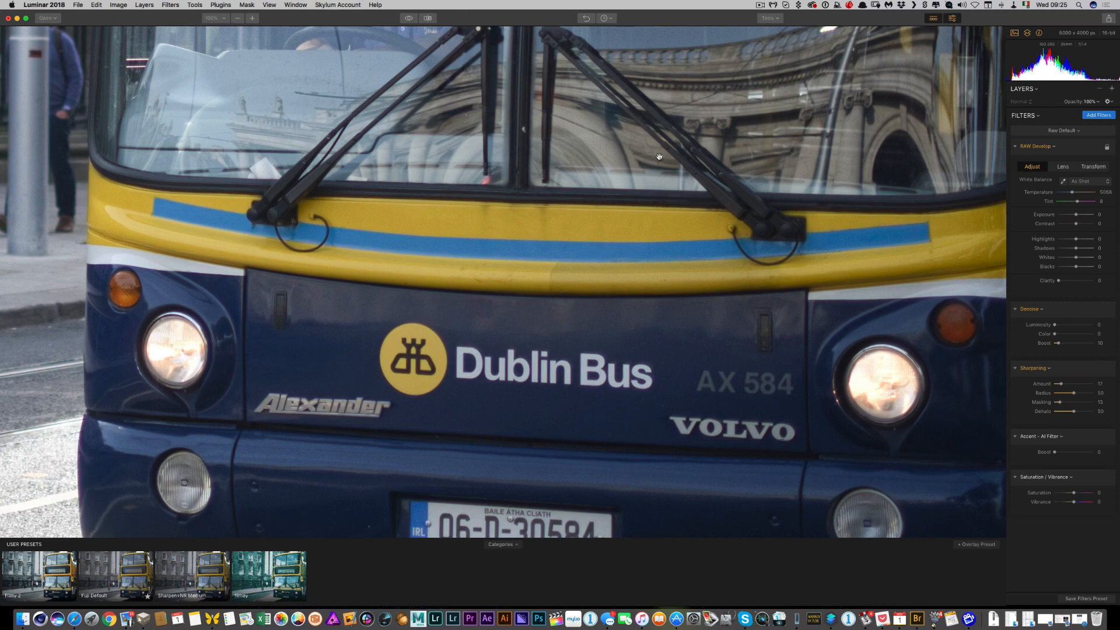
Step: Check the windscreen and upper-deck reflections up close, and set the Sharpening amount to 49 and masking to 21
{"action": "left_click_drag", "start_coordinate": [659, 156], "coordinate": [711, 406]}
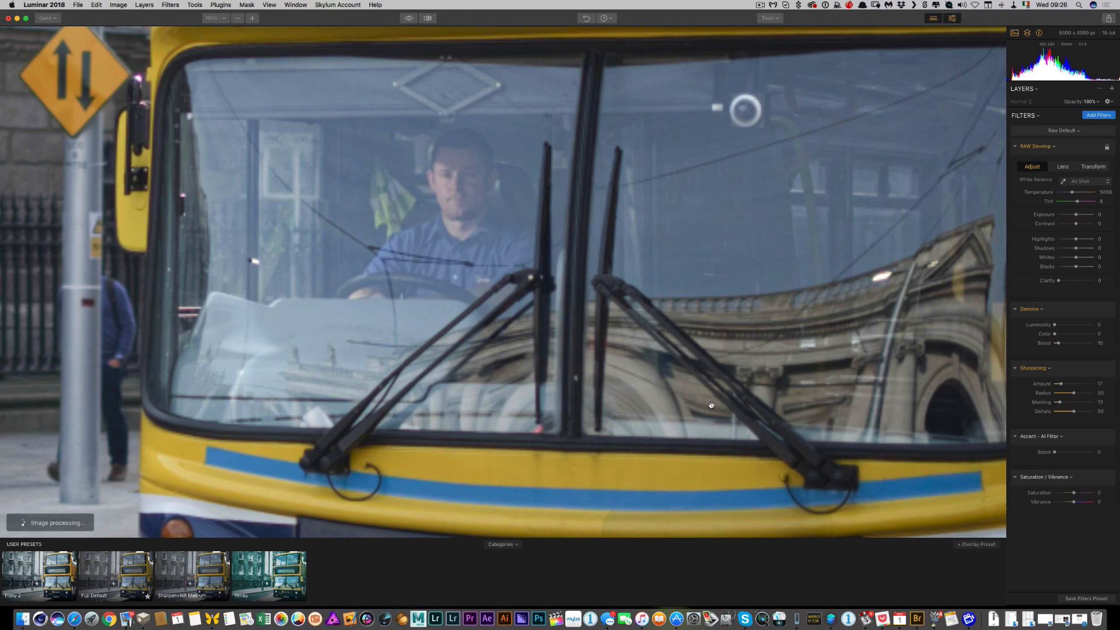
{"action": "left_click_drag", "start_coordinate": [674, 172], "coordinate": [640, 463]}
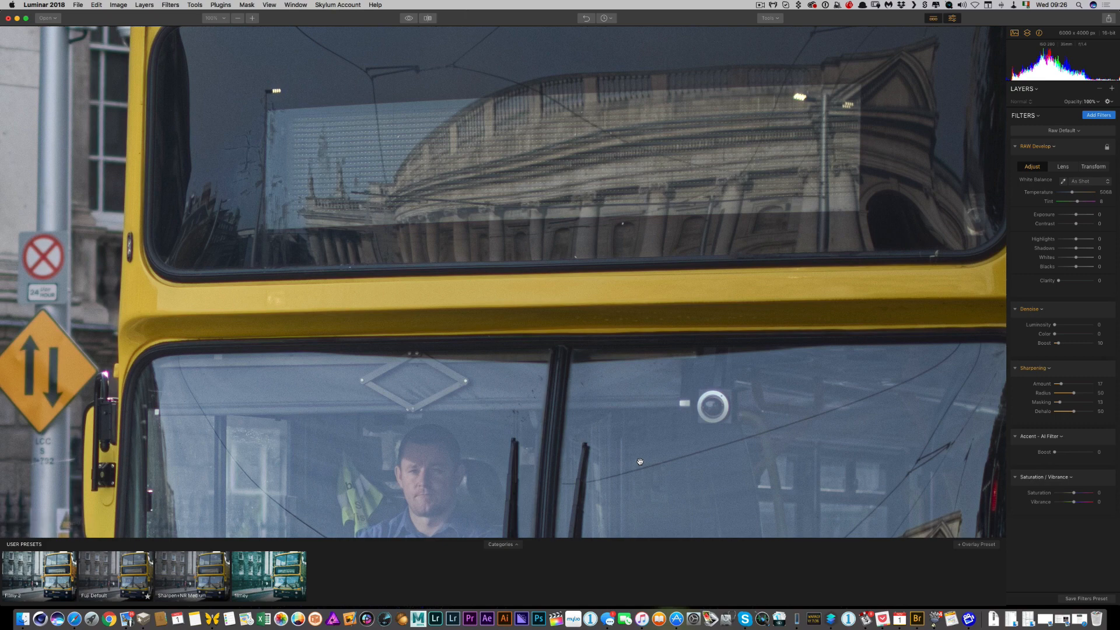
{"action": "left_click_drag", "start_coordinate": [639, 460], "coordinate": [640, 463]}
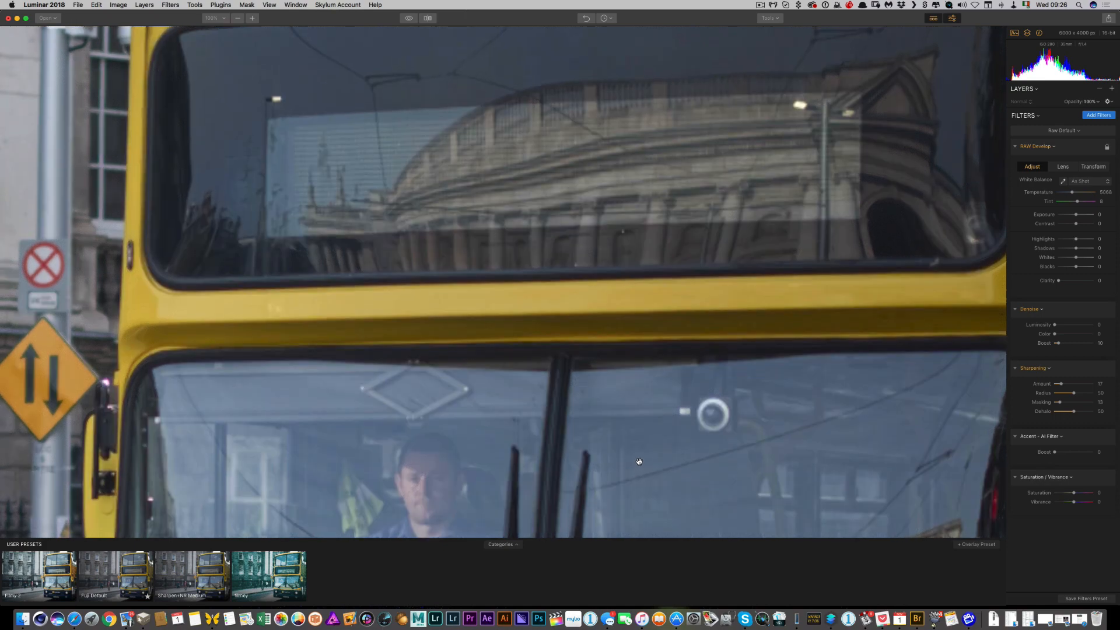
{"action": "left_click_drag", "start_coordinate": [596, 203], "coordinate": [581, 278]}
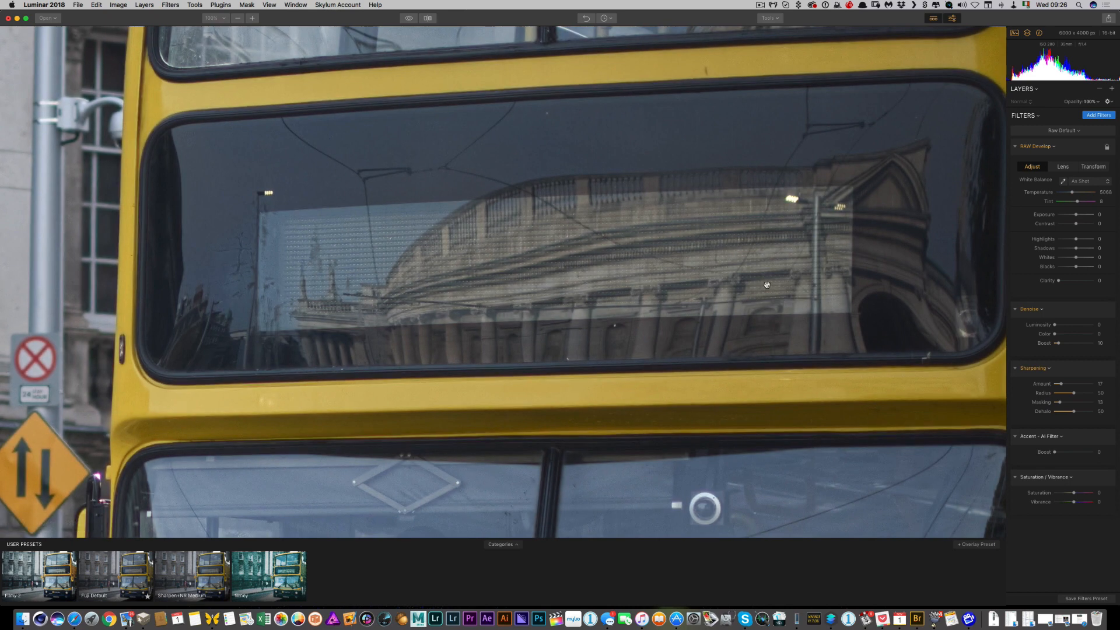
{"action": "left_click_drag", "start_coordinate": [1060, 384], "coordinate": [1074, 385]}
{"action": "left_click_drag", "start_coordinate": [1059, 402], "coordinate": [1061, 403]}
Step: Inspect the driver and windscreen, set the Denoise luminosity to 8, and fit the whole bus photo in view
{"action": "left_click_drag", "start_coordinate": [419, 424], "coordinate": [512, 264]}
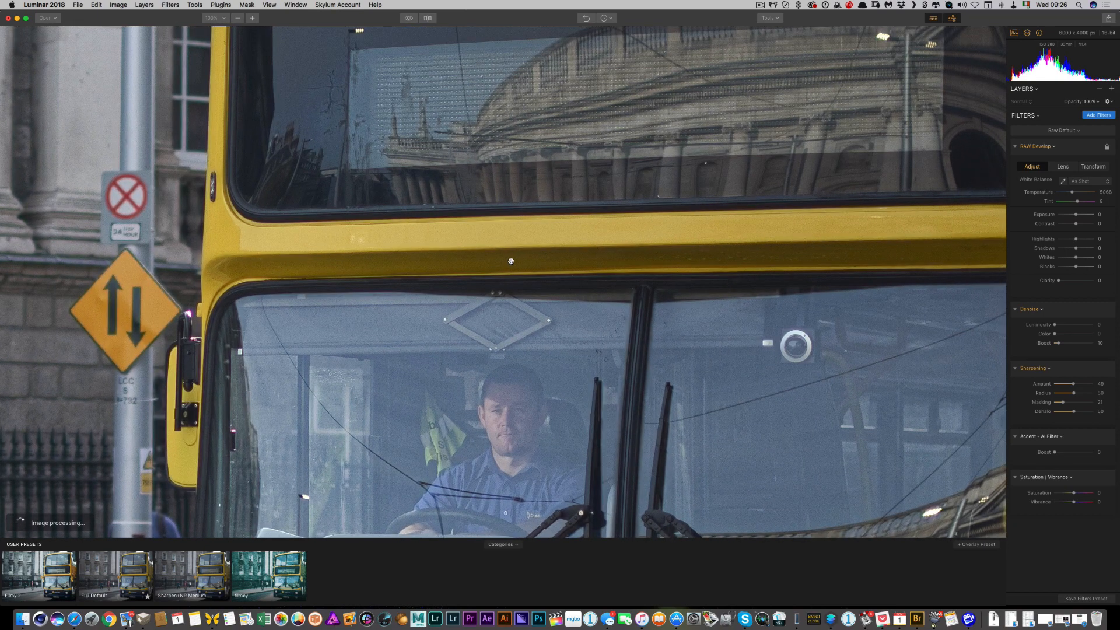
{"action": "left_click_drag", "start_coordinate": [569, 392], "coordinate": [542, 202]}
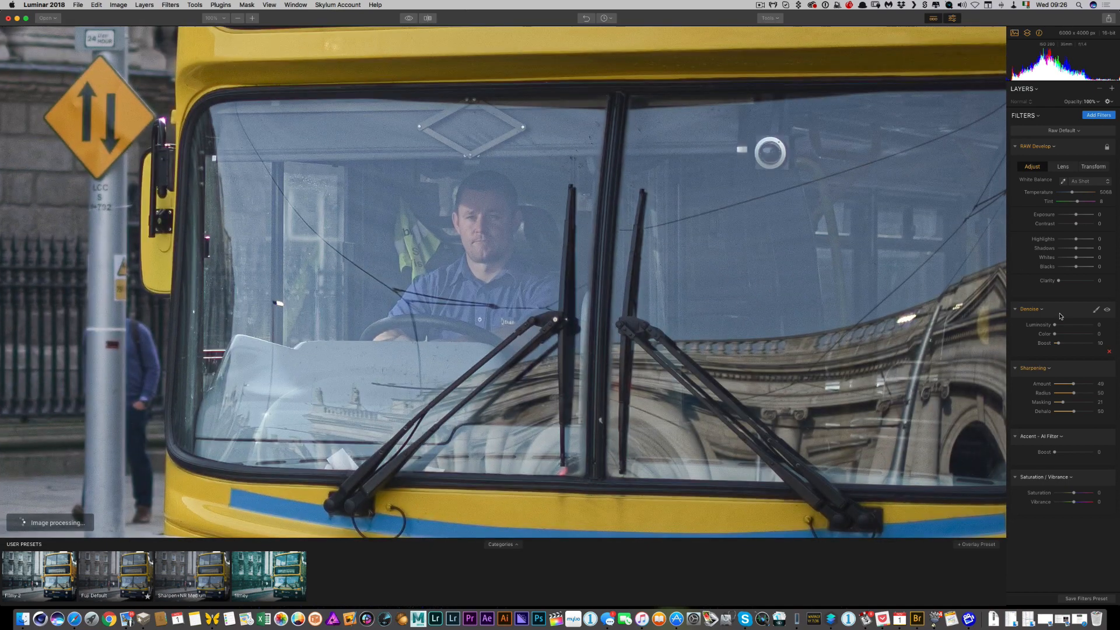
{"action": "left_click_drag", "start_coordinate": [1055, 324], "coordinate": [1060, 325]}
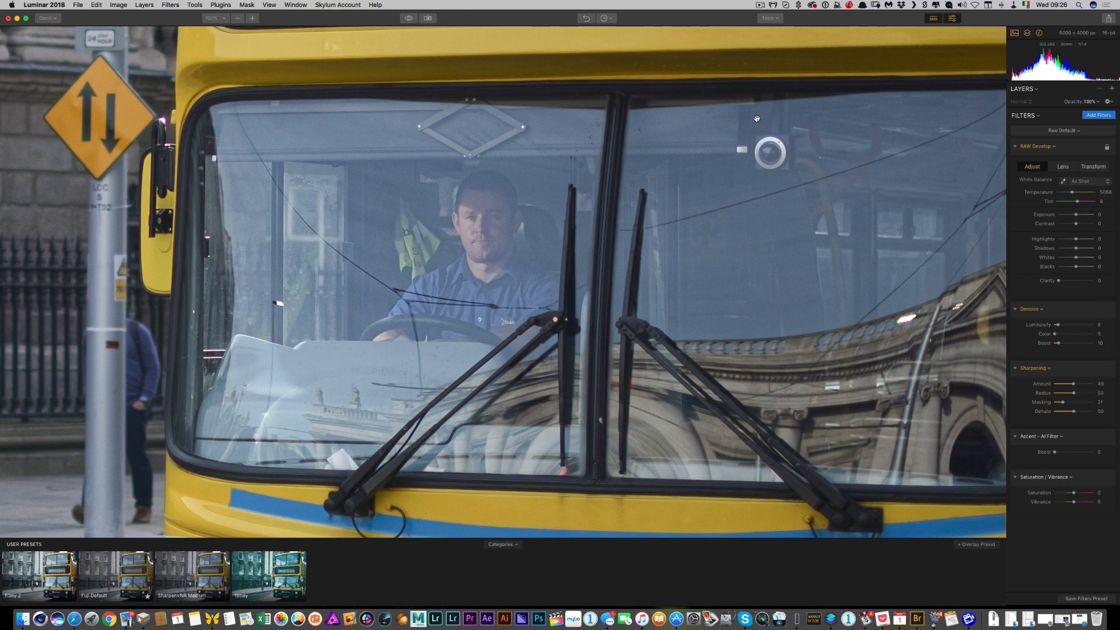
{"action": "key", "text": "super+0"}
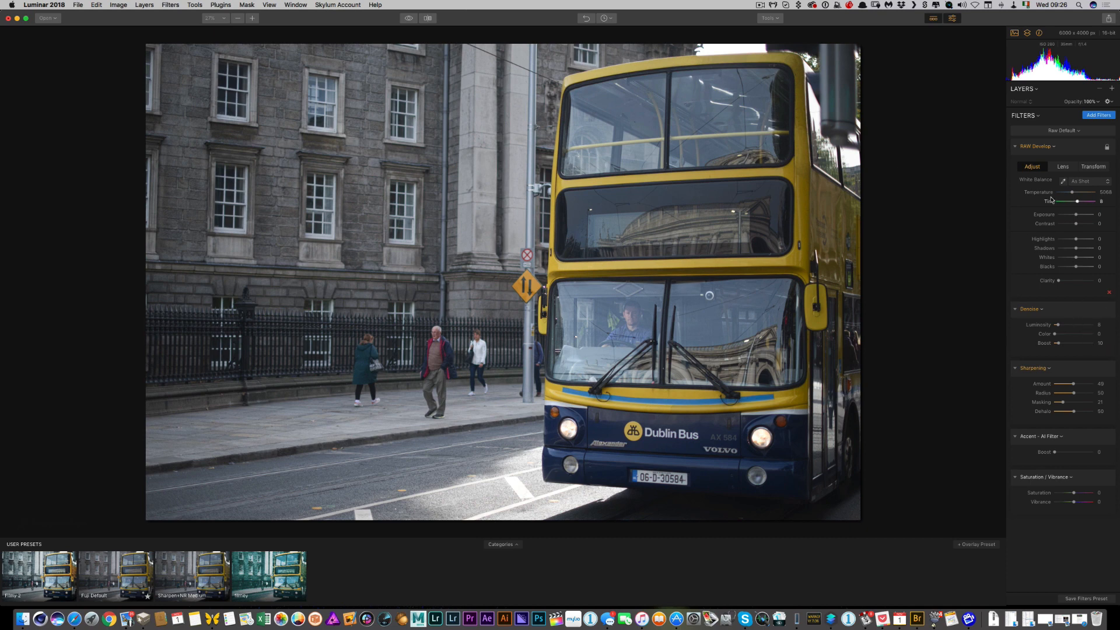
Step: Close the bus photo and open the park photo _DSF2897.RAF from Adobe Bridge in Luminar 2018
{"action": "left_click", "coordinate": [9, 19]}
{"action": "left_click", "coordinate": [523, 68]}
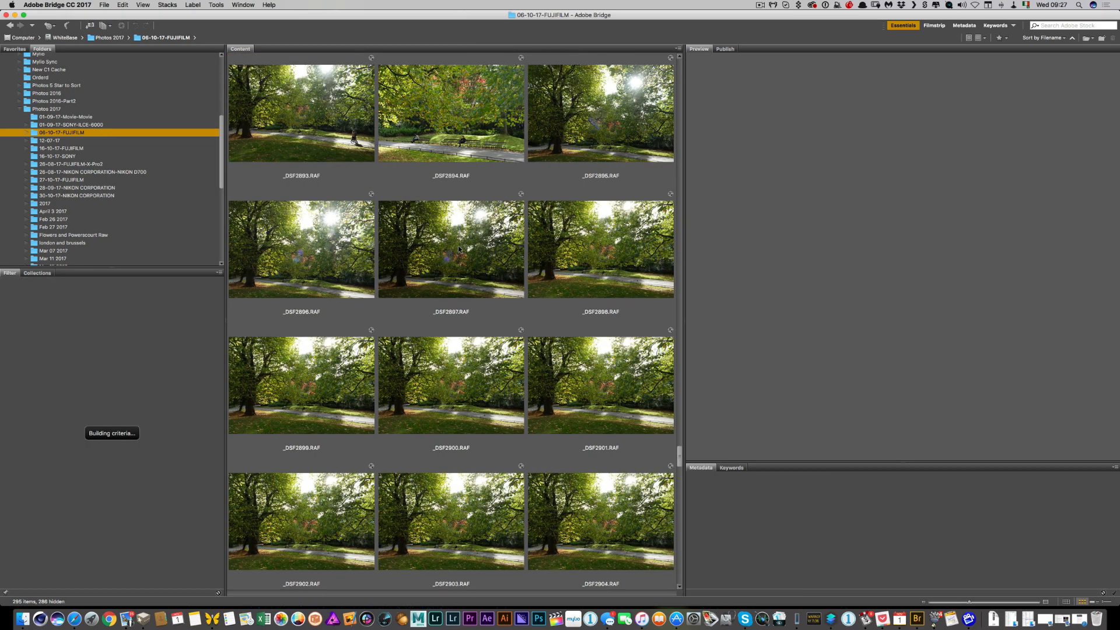
{"action": "left_click", "coordinate": [457, 246]}
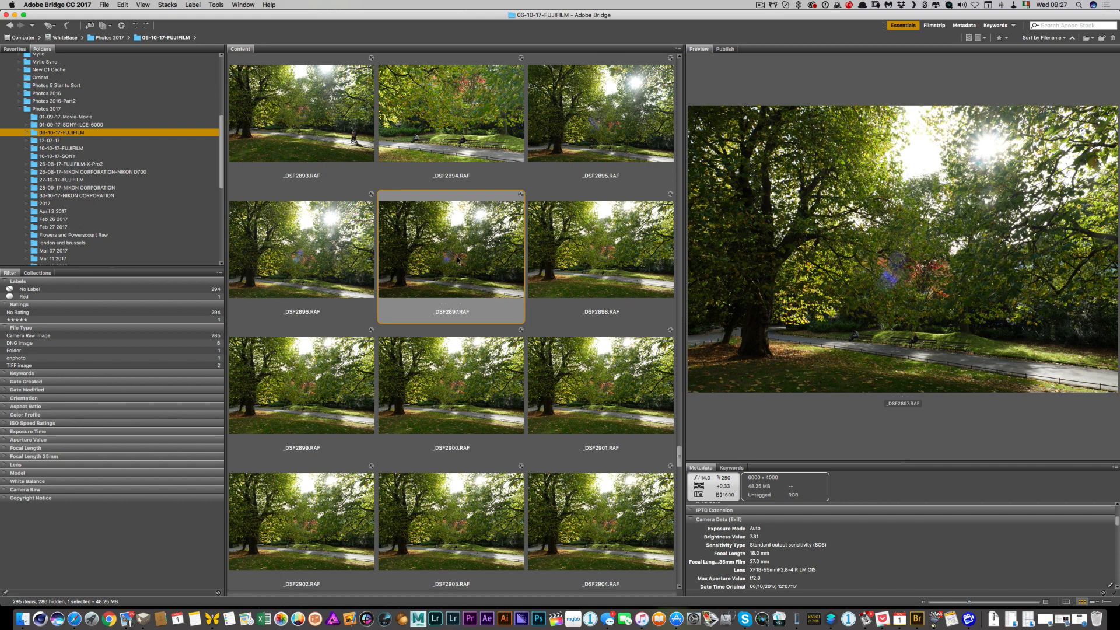
{"action": "left_click_drag", "start_coordinate": [466, 256], "coordinate": [834, 621]}
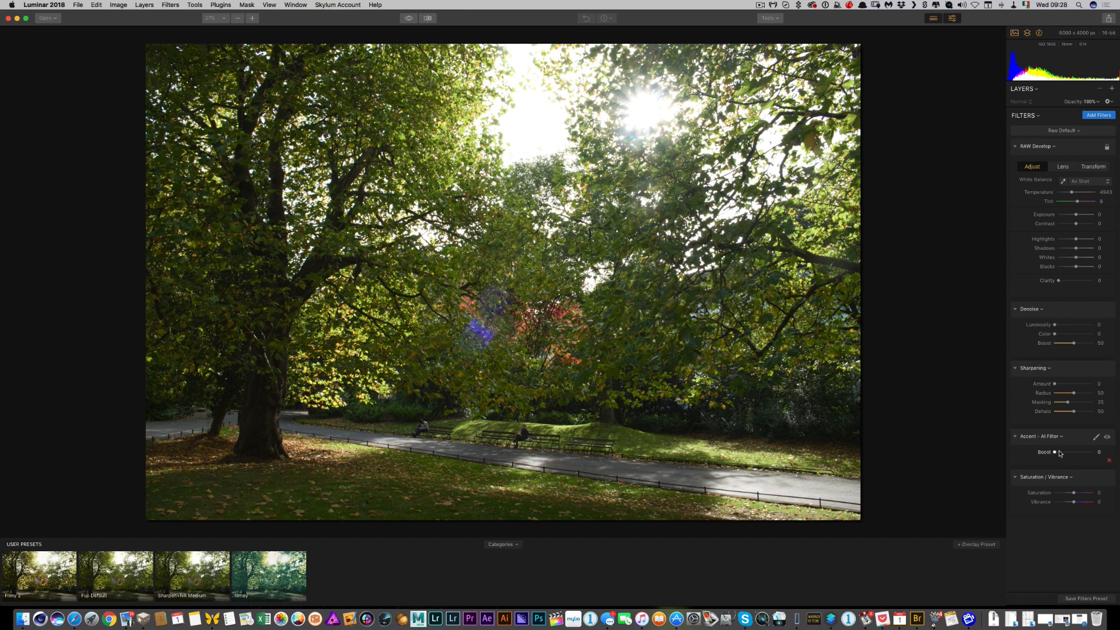
Step: Set the park photo's Accent AI boost to 81 and add a Brilliance / Warmth filter with vividness 16 and warmth 13
{"action": "left_click_drag", "start_coordinate": [1060, 452], "coordinate": [1085, 455]}
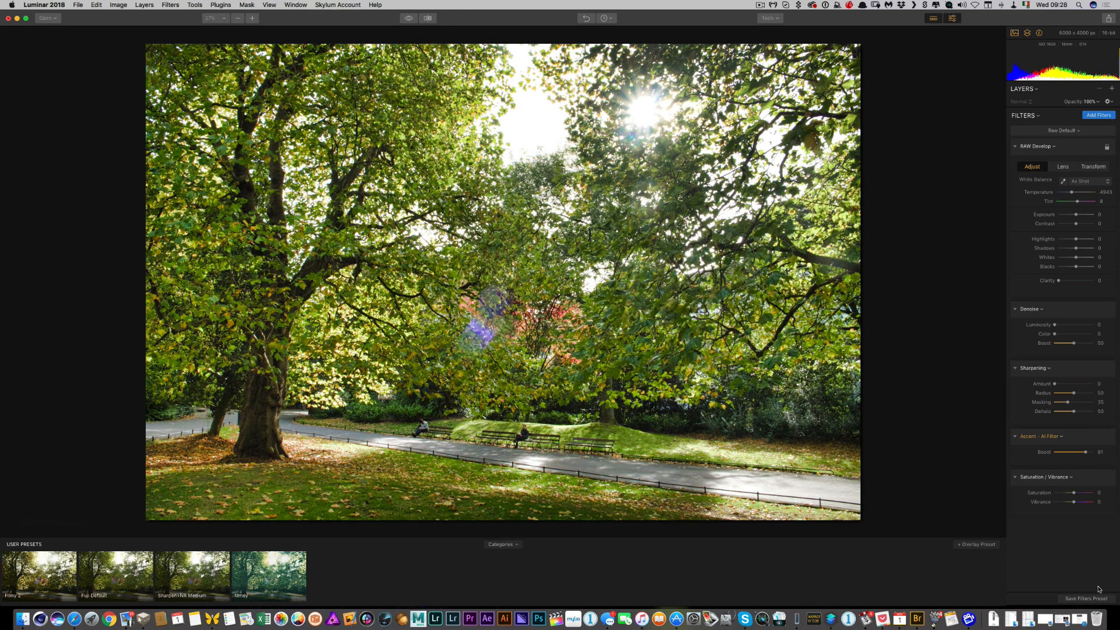
{"action": "left_click", "coordinate": [1097, 115]}
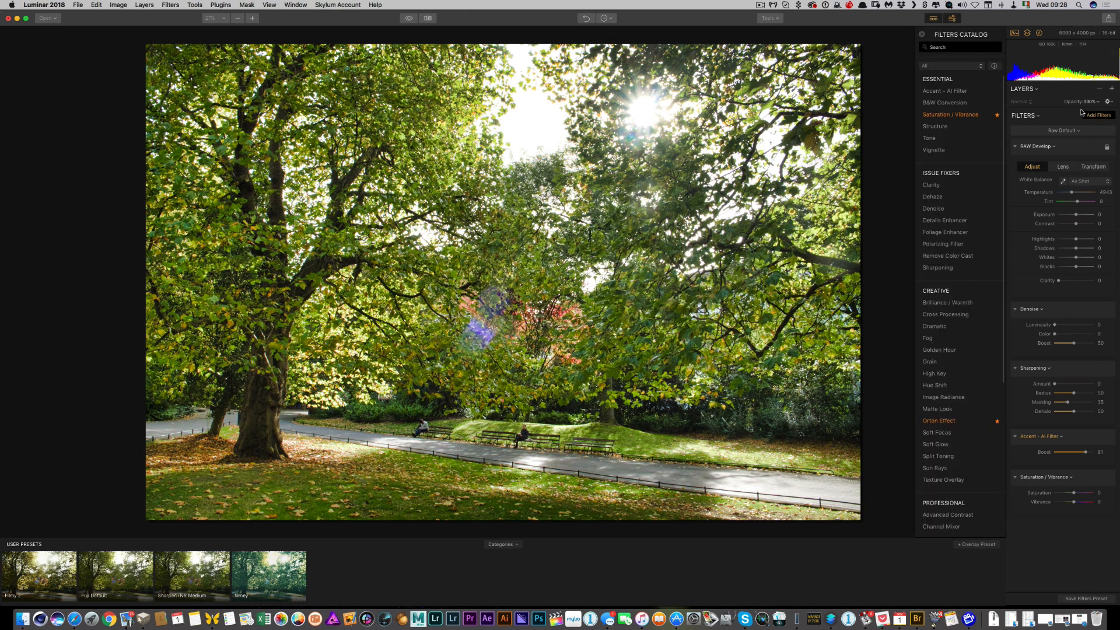
{"action": "left_click", "coordinate": [956, 303]}
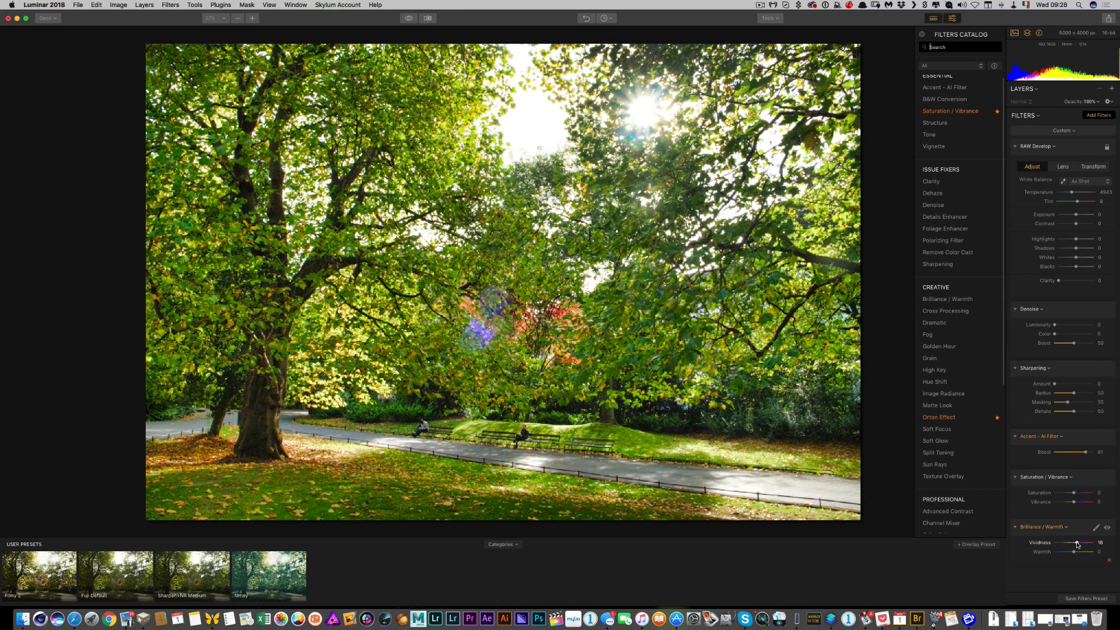
{"action": "left_click", "coordinate": [1077, 551]}
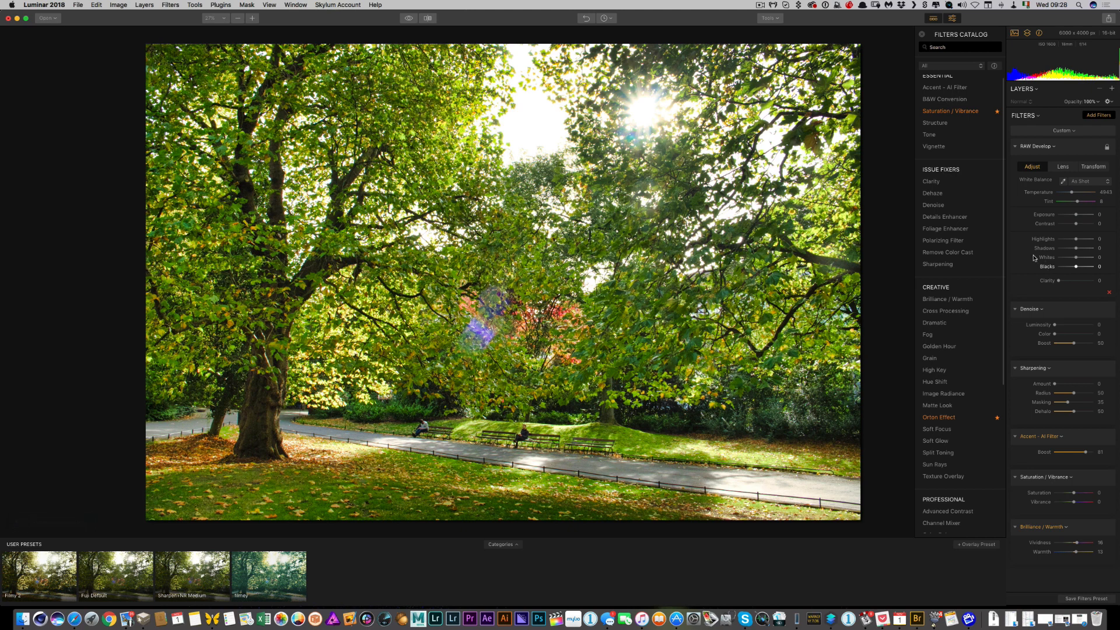
Step: Add a Sun Rays filter and place its sun center over the real sun at X 70, Y 14
{"action": "scroll", "coordinate": [971, 236], "scroll_direction": "down", "scroll_amount": 8}
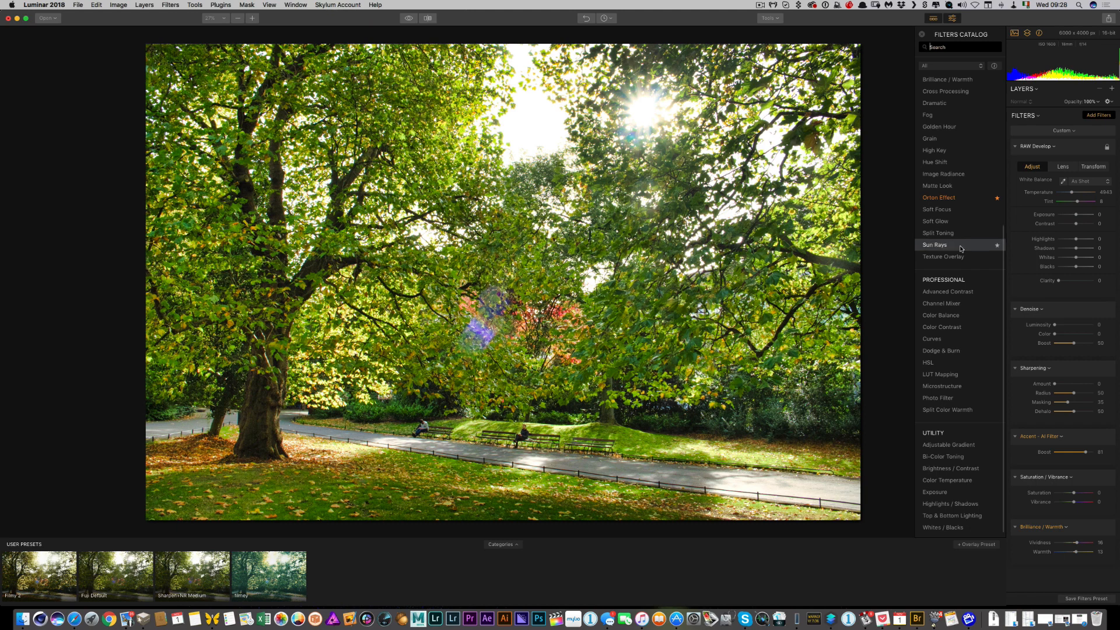
{"action": "left_click", "coordinate": [954, 252]}
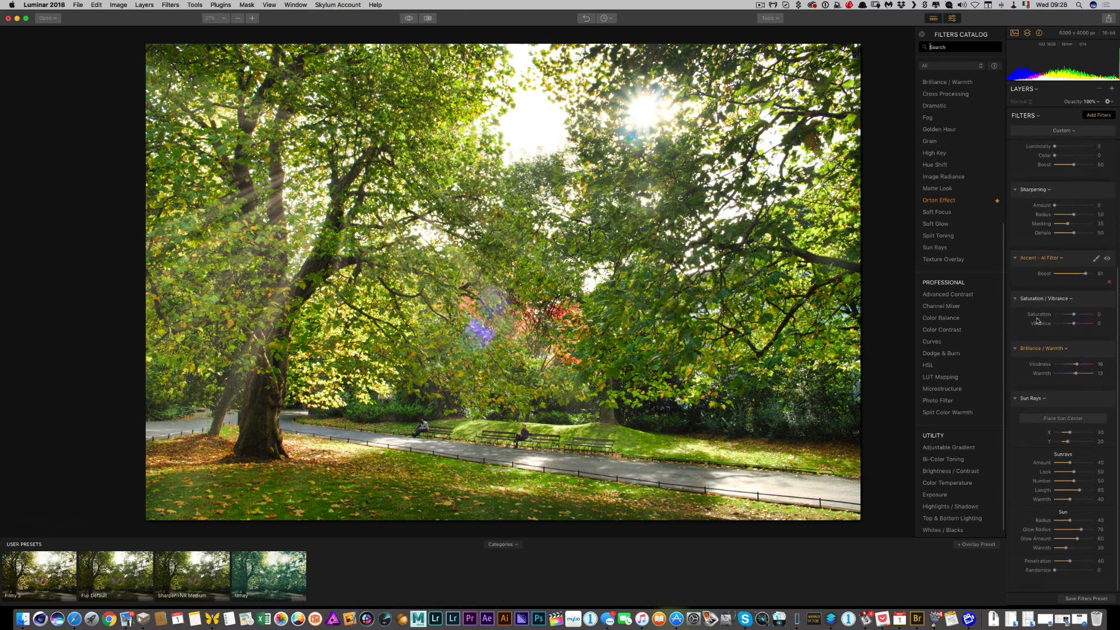
{"action": "left_click", "coordinate": [1067, 419]}
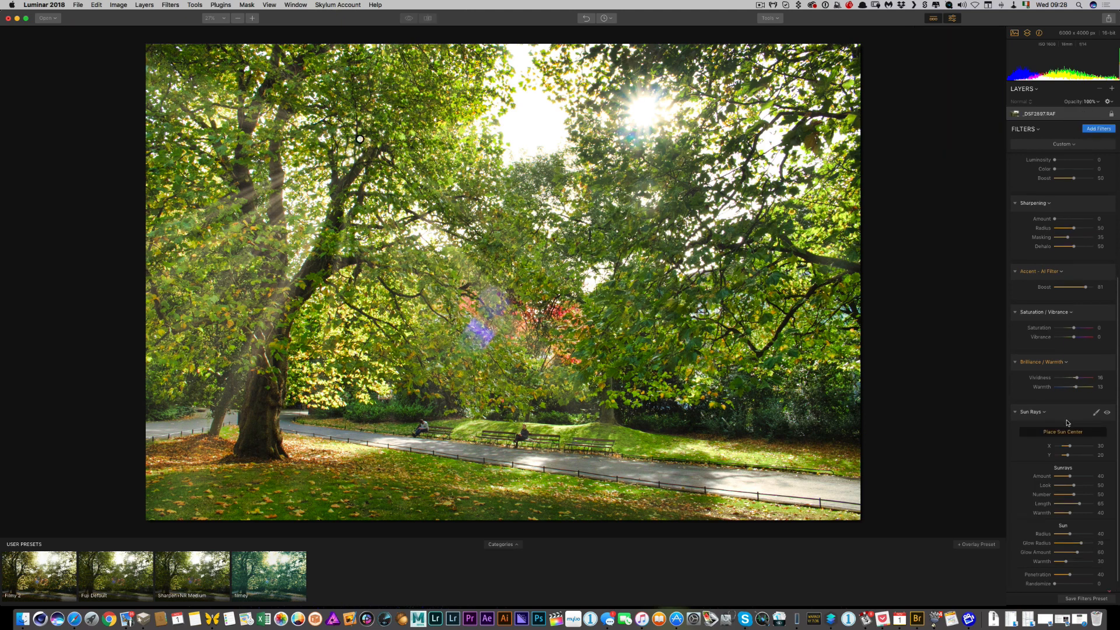
{"action": "mouse_move", "coordinate": [360, 135]}
{"action": "left_mouse_down"}
{"action": "mouse_move", "coordinate": [305, 129]}
{"action": "mouse_move", "coordinate": [232, 87]}
{"action": "mouse_move", "coordinate": [310, 118]}
{"action": "mouse_move", "coordinate": [314, 75]}
{"action": "mouse_move", "coordinate": [319, 201]}
{"action": "mouse_move", "coordinate": [333, 202]}
{"action": "mouse_move", "coordinate": [379, 194]}
{"action": "mouse_move", "coordinate": [398, 168]}
{"action": "mouse_move", "coordinate": [397, 183]}
{"action": "mouse_move", "coordinate": [382, 141]}
{"action": "mouse_move", "coordinate": [395, 177]}
{"action": "mouse_move", "coordinate": [642, 105]}
{"action": "mouse_move", "coordinate": [642, 125]}
{"action": "mouse_move", "coordinate": [655, 88]}
{"action": "mouse_move", "coordinate": [643, 103]}
{"action": "left_mouse_up"}
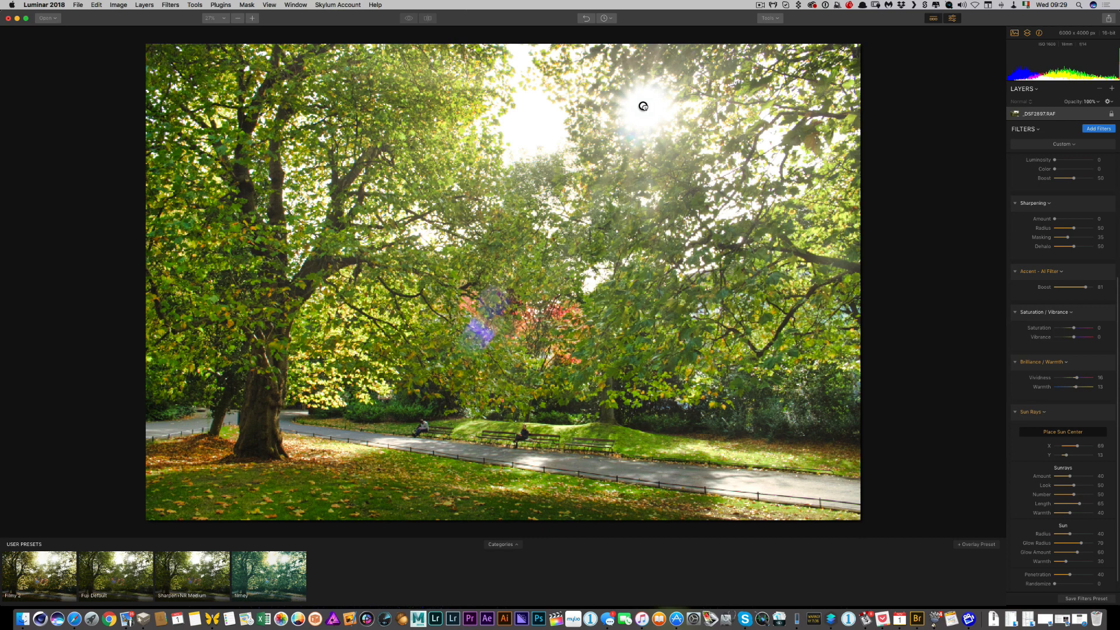
{"action": "mouse_move", "coordinate": [643, 106]}
{"action": "left_mouse_down"}
{"action": "mouse_move", "coordinate": [811, 117]}
{"action": "mouse_move", "coordinate": [298, 124]}
{"action": "mouse_move", "coordinate": [281, 58]}
{"action": "mouse_move", "coordinate": [655, 105]}
{"action": "mouse_move", "coordinate": [646, 113]}
{"action": "left_mouse_up"}
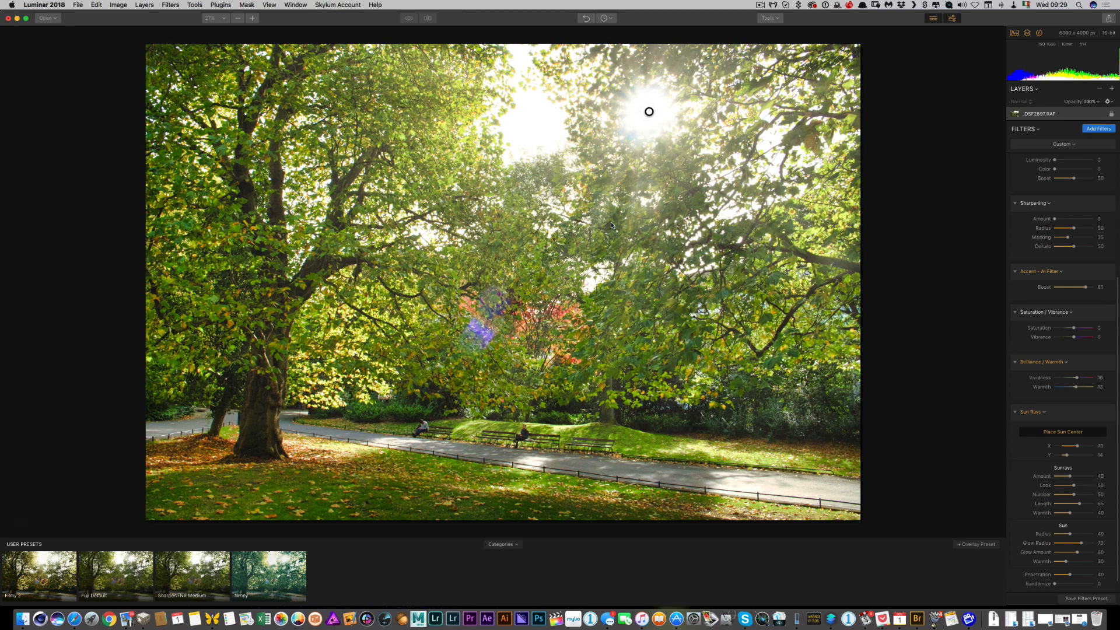
{"action": "left_click", "coordinate": [1042, 434]}
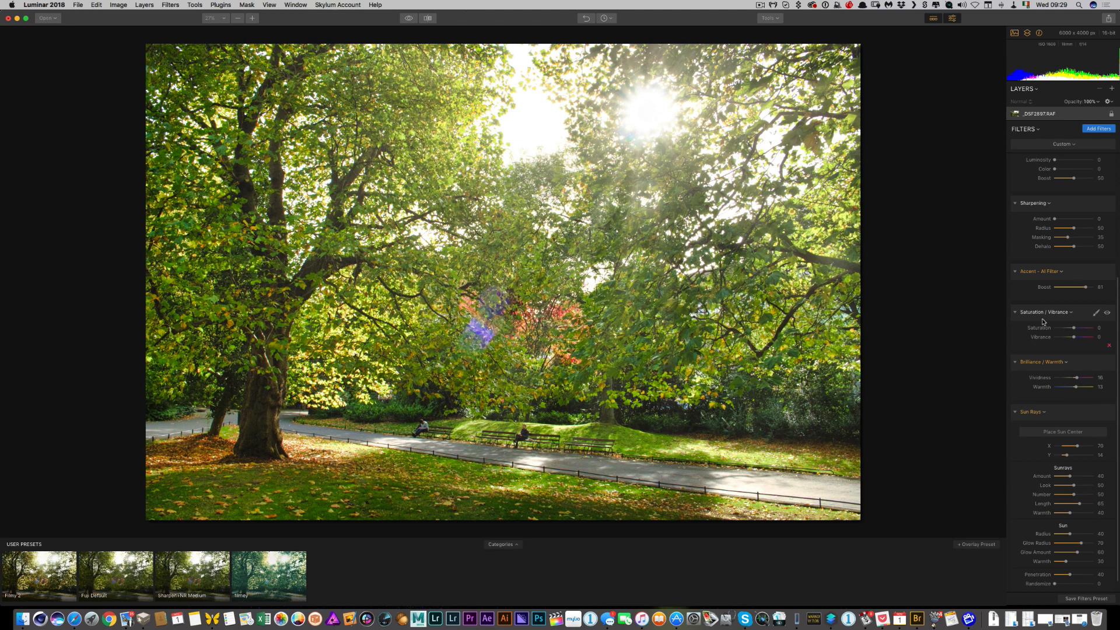
Step: Hide the Sun Rays filter and add a new adjustment layer above the park photo
{"action": "left_click", "coordinate": [1106, 412]}
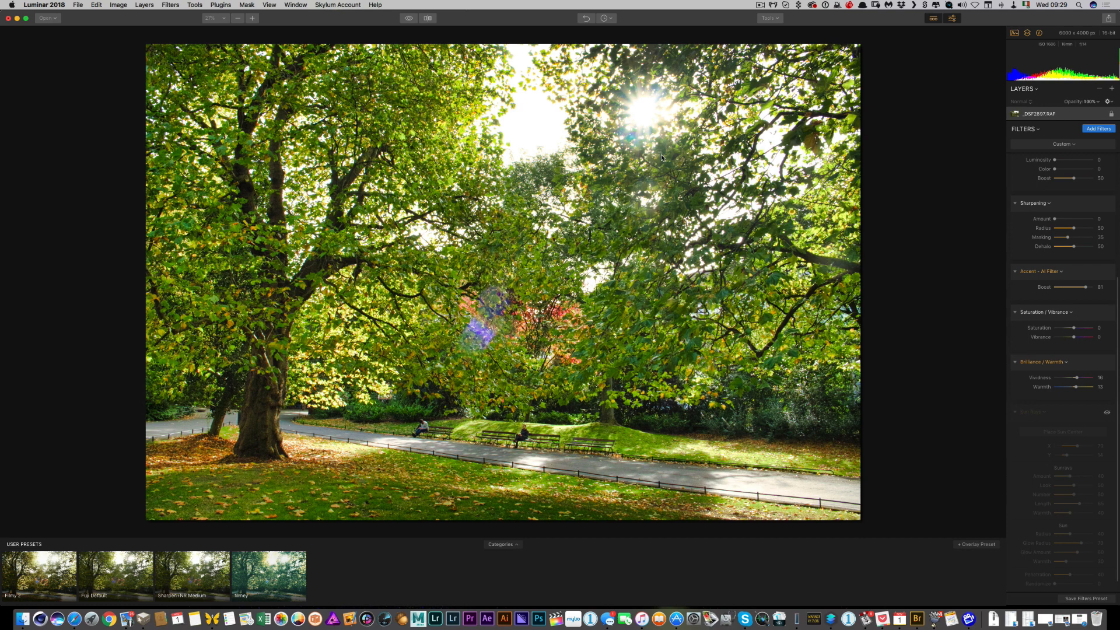
{"action": "left_click", "coordinate": [1111, 88]}
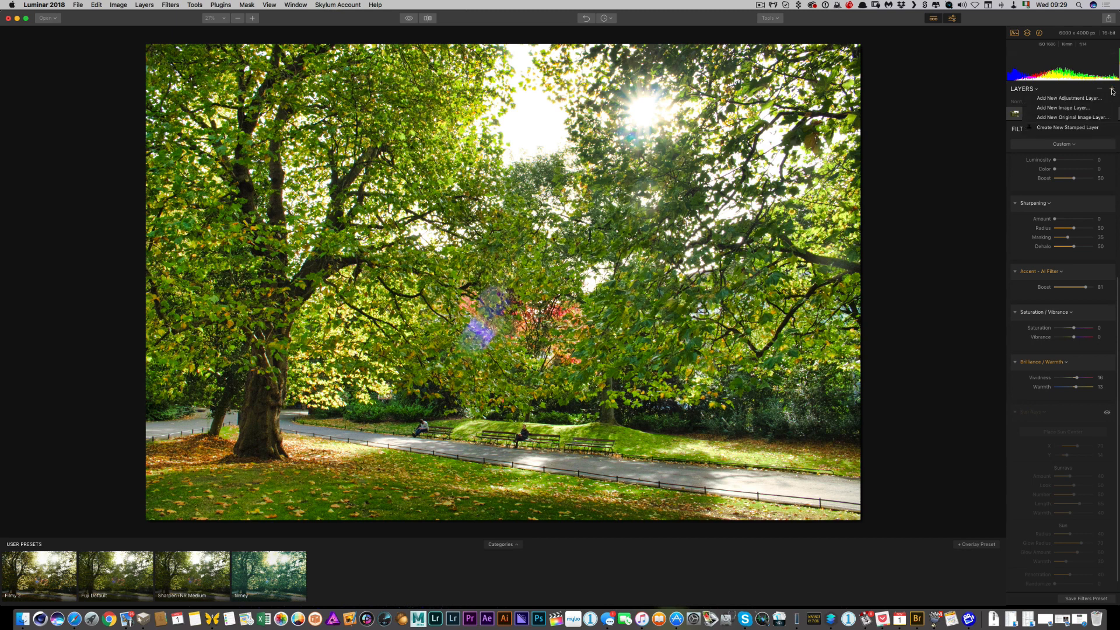
{"action": "left_click", "coordinate": [1057, 99]}
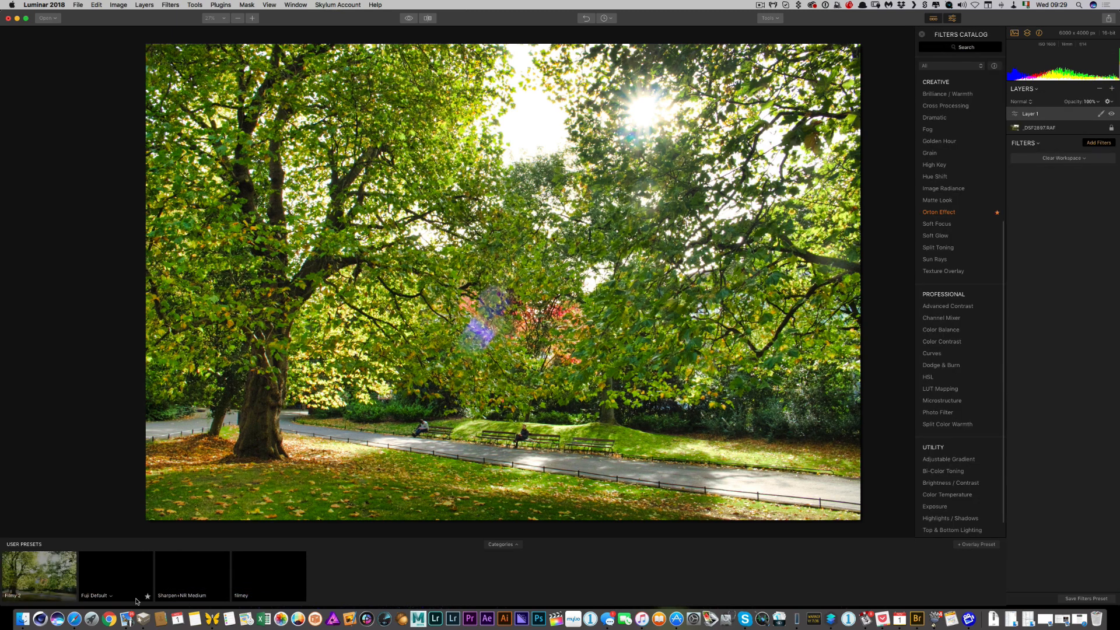
Step: Apply the Filmy 2 user preset to the adjustment layer with its amount at 54
{"action": "left_click", "coordinate": [40, 571]}
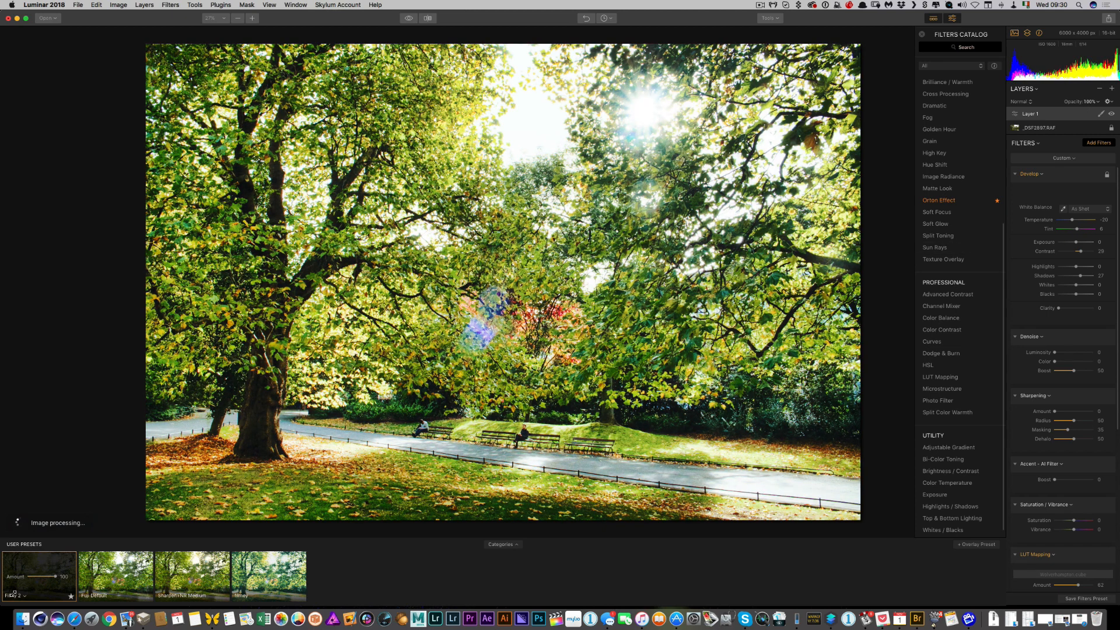
{"action": "left_click_drag", "start_coordinate": [54, 576], "coordinate": [40, 578]}
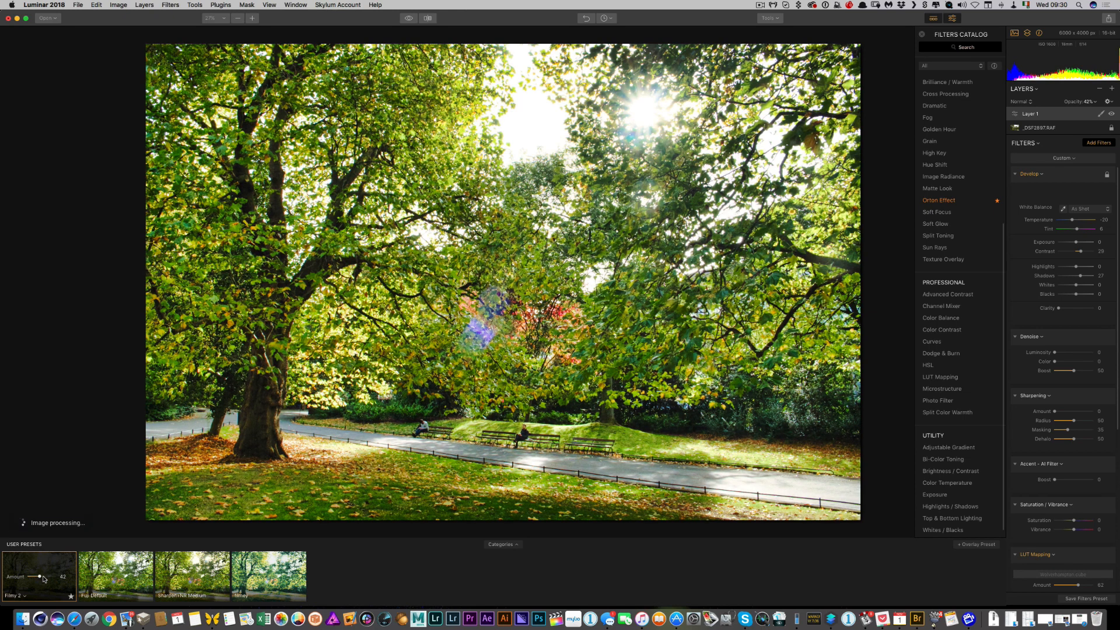
{"action": "left_click_drag", "start_coordinate": [44, 579], "coordinate": [43, 579]}
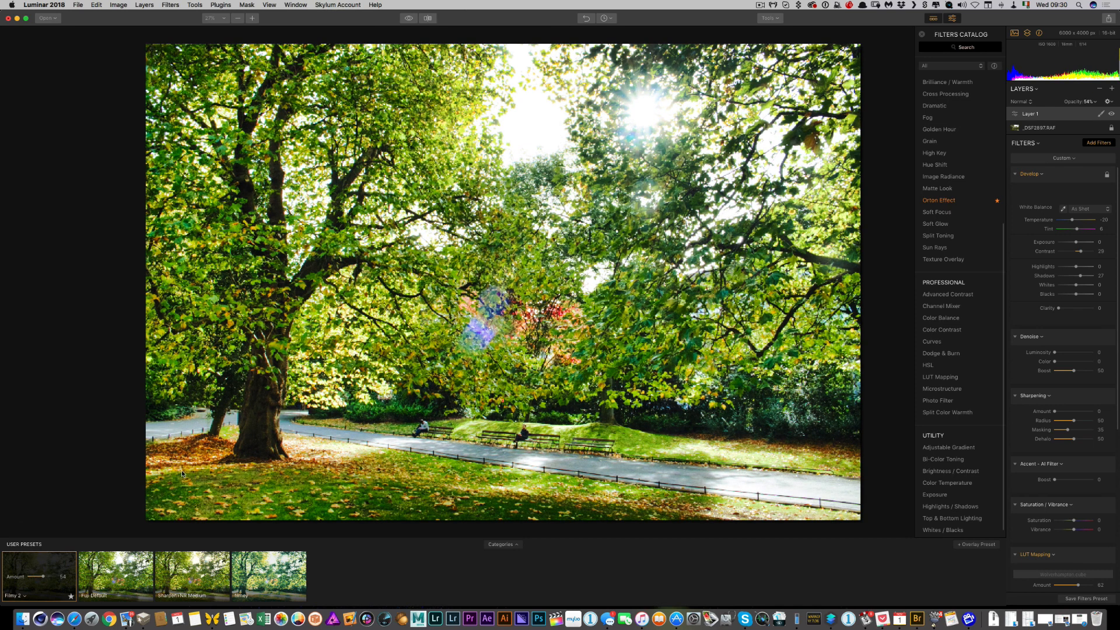